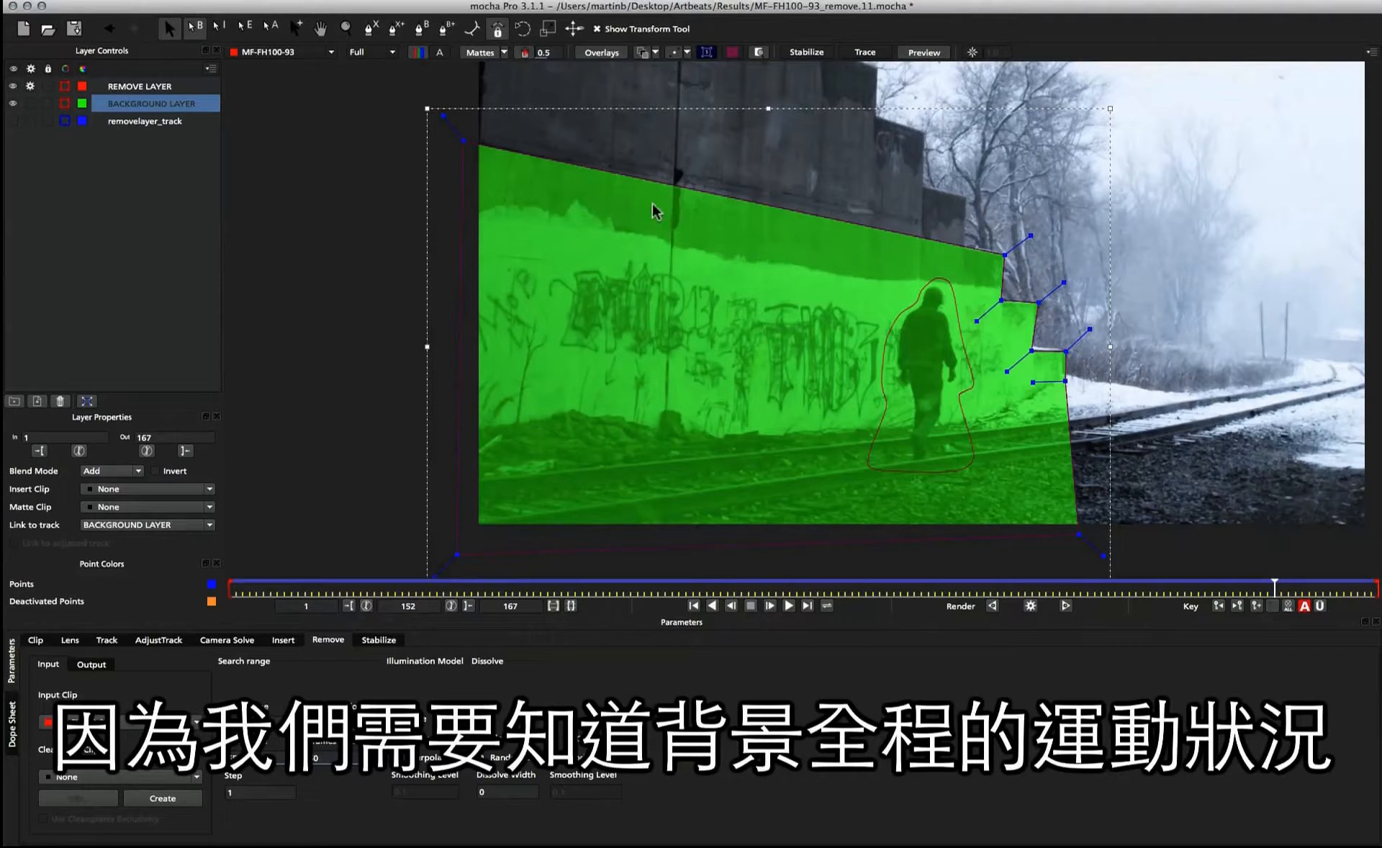
Compare the foreground shape around the walking man with the BACKGROUND LAYER shape on the wall by selecting each alternately.
{"action": "left_click", "coordinate": [944, 289]}
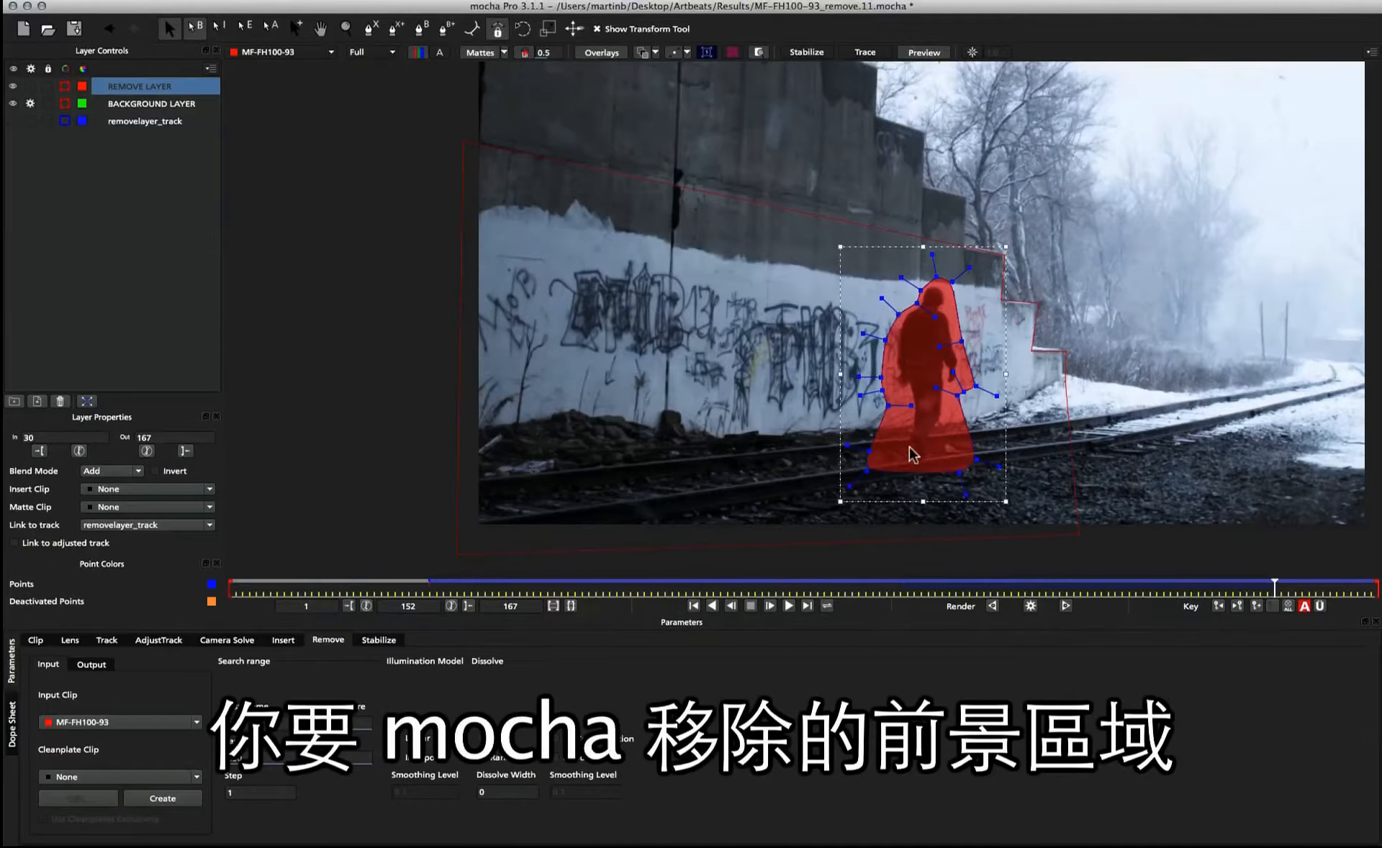
{"action": "left_click", "coordinate": [756, 194]}
{"action": "left_click", "coordinate": [934, 288]}
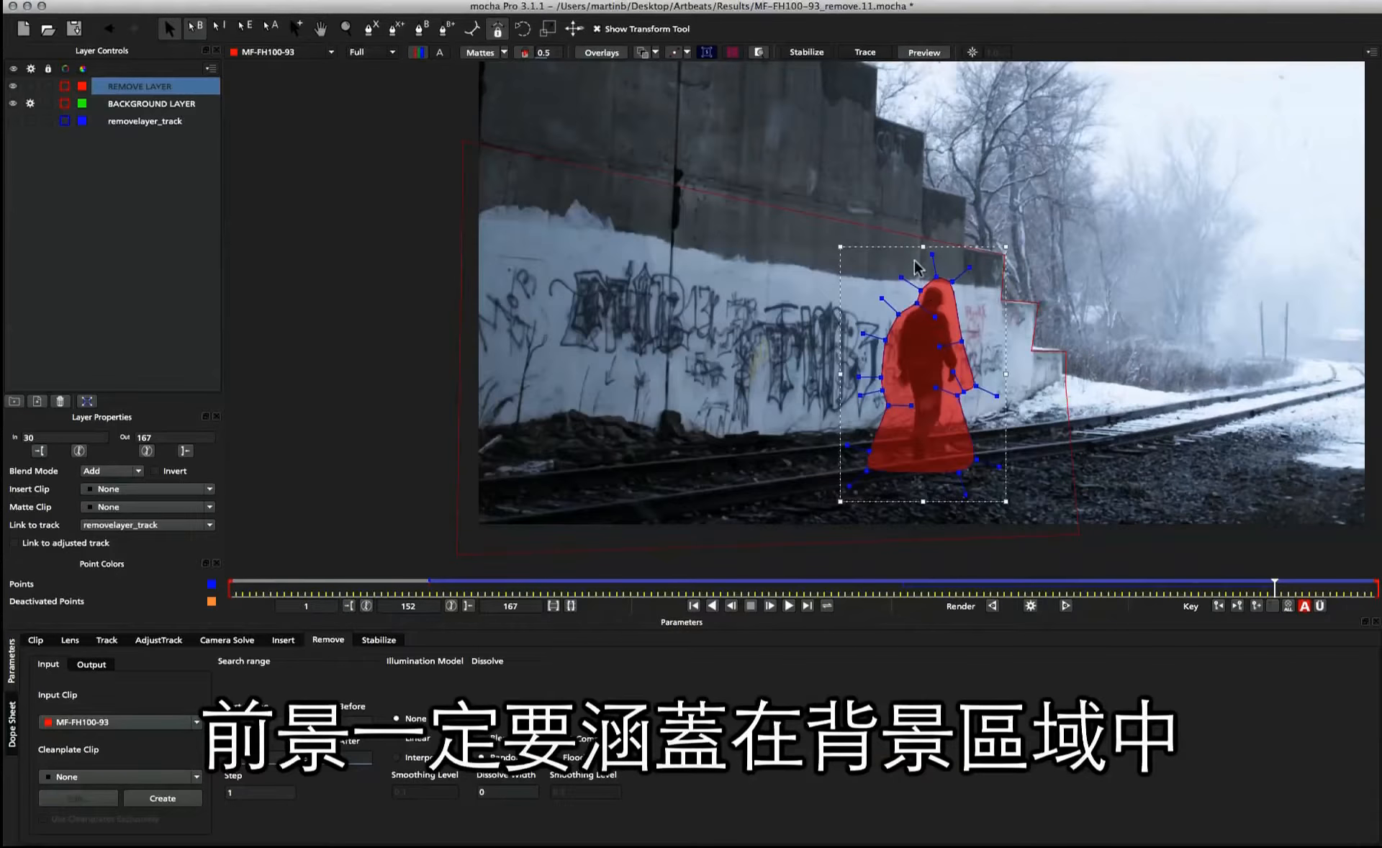
{"action": "left_click", "coordinate": [753, 210]}
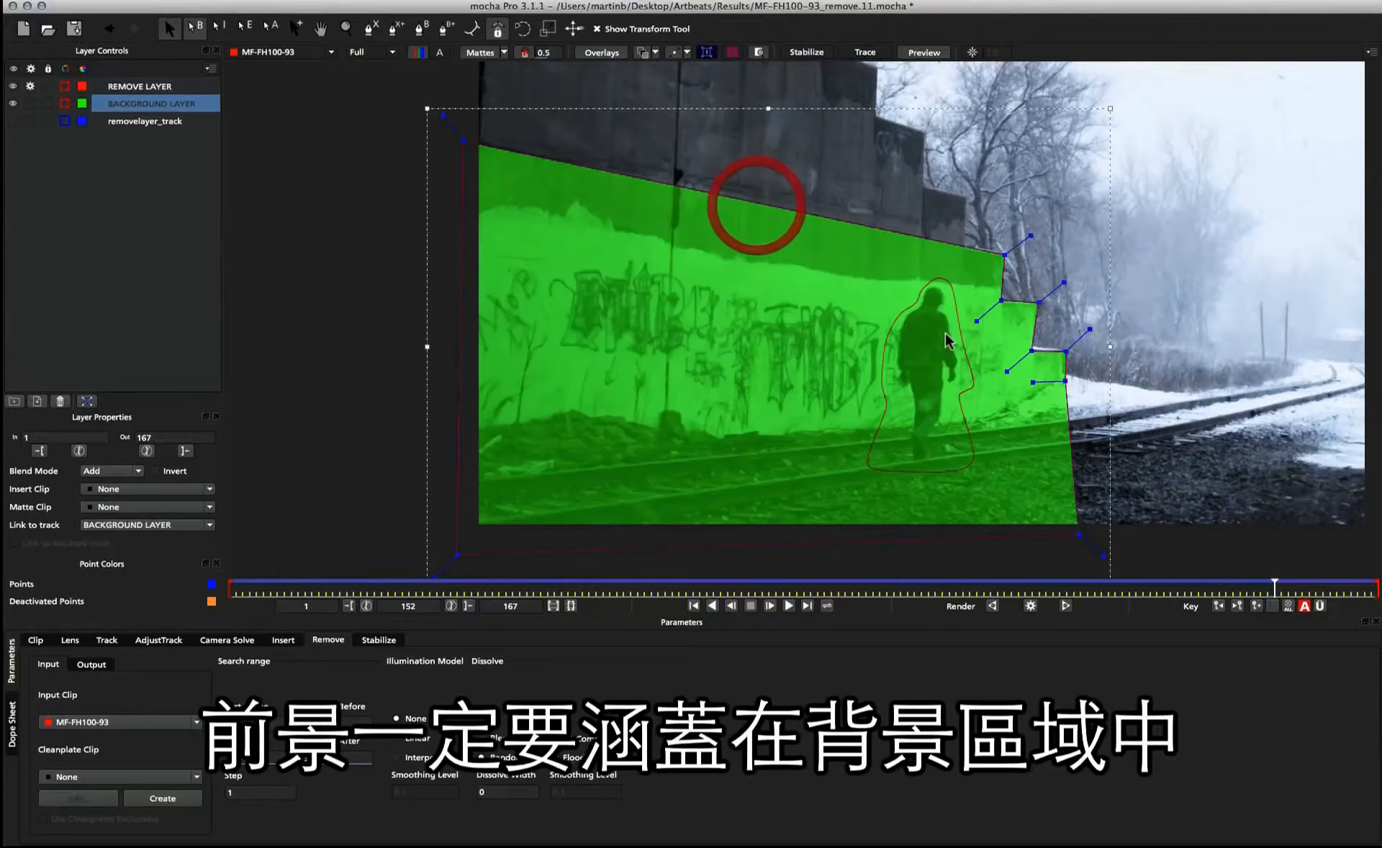
{"action": "left_click", "coordinate": [940, 286]}
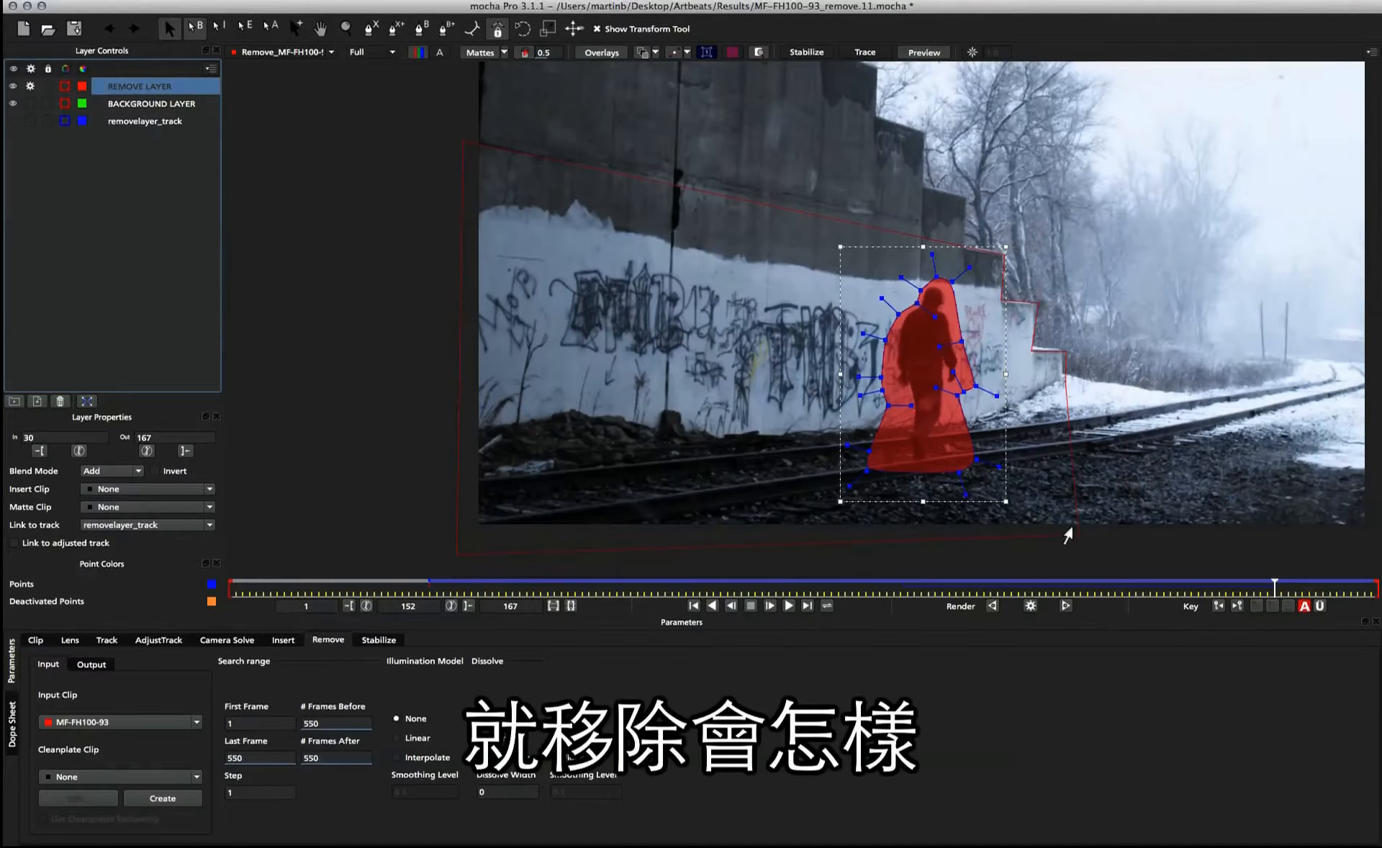
Render the removal for the current frame with the mattes turned off, and hide the overlays to view it.
{"action": "left_click", "coordinate": [480, 53]}
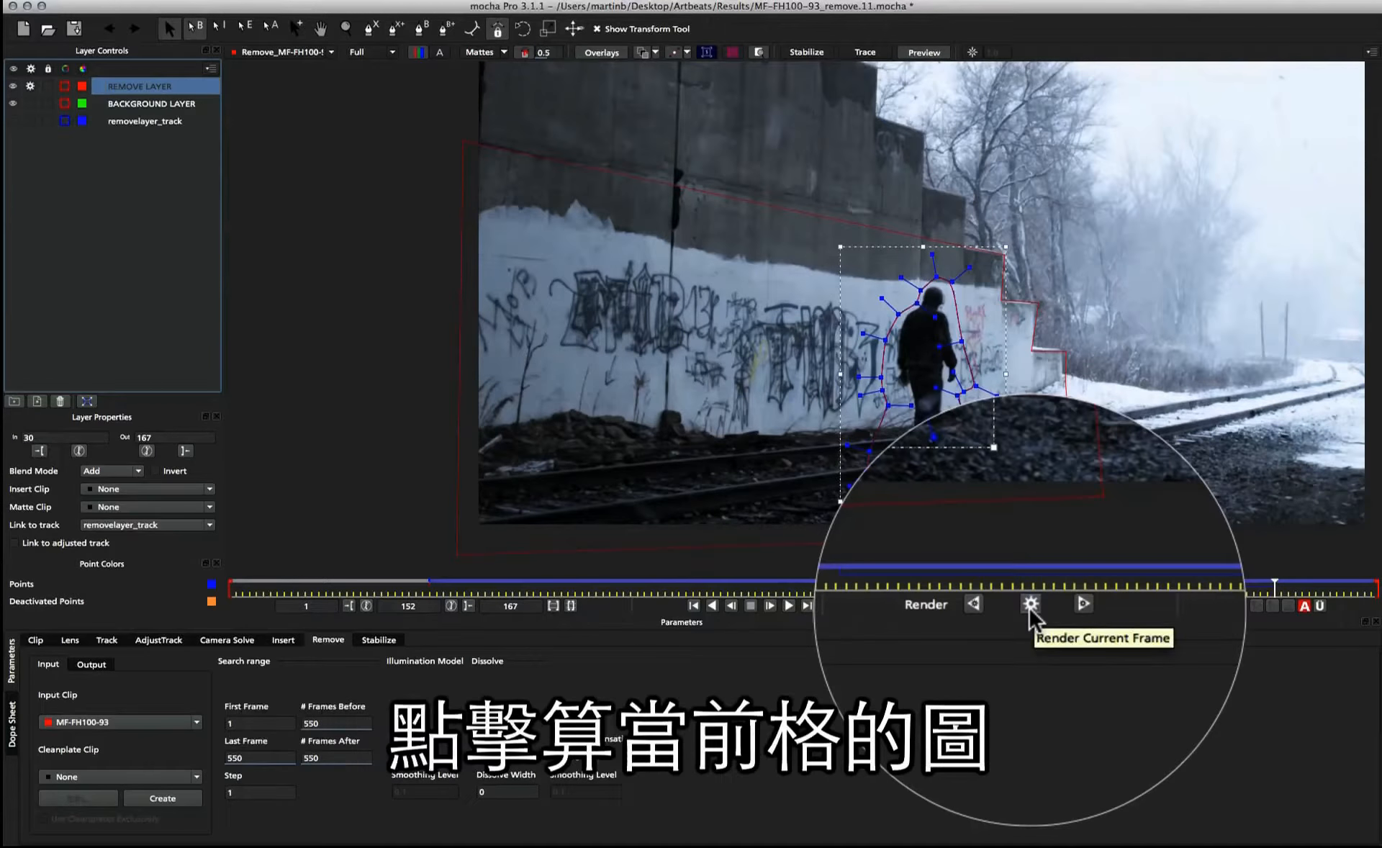
{"action": "left_click", "coordinate": [1030, 606]}
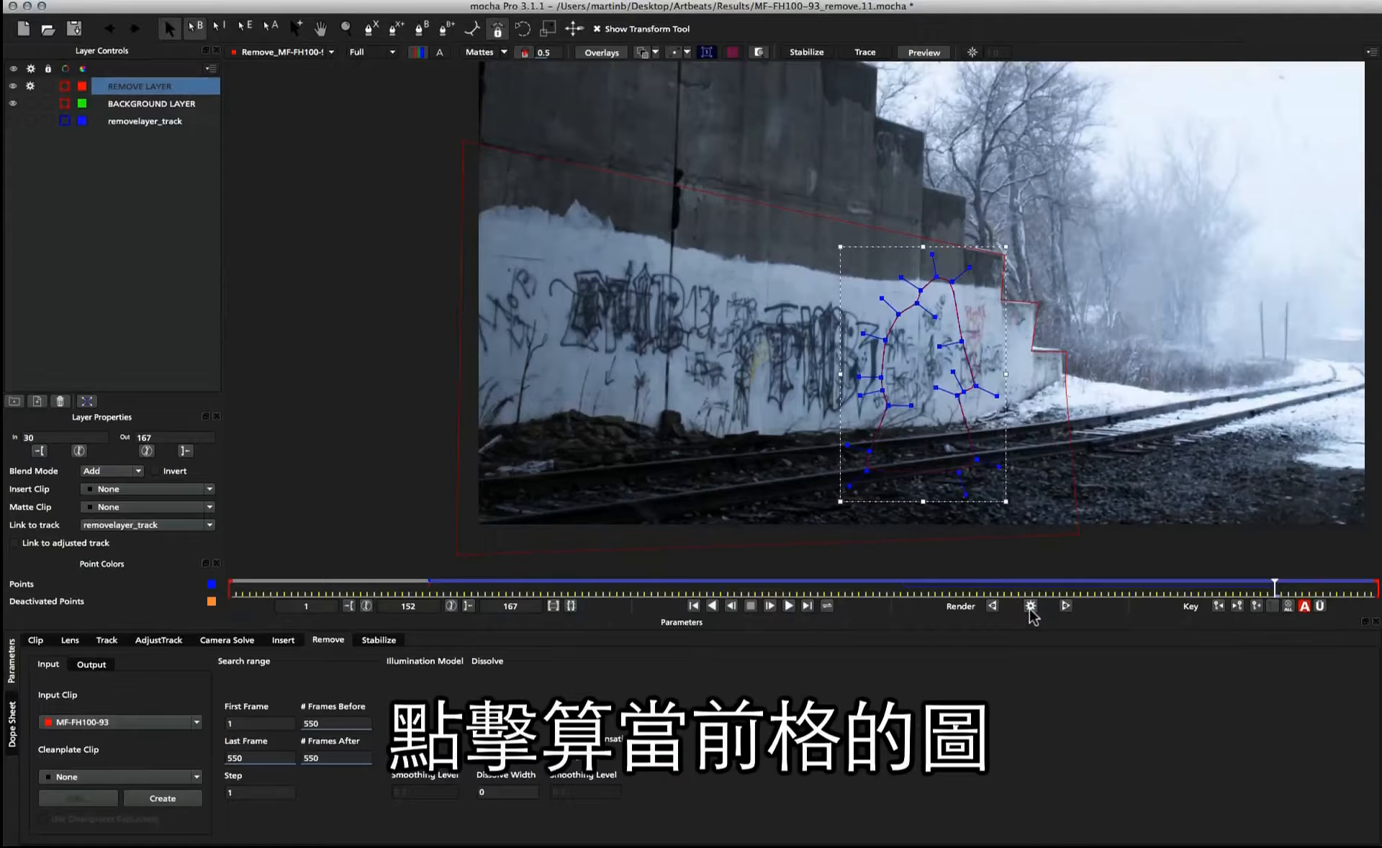
{"action": "left_click", "coordinate": [603, 55]}
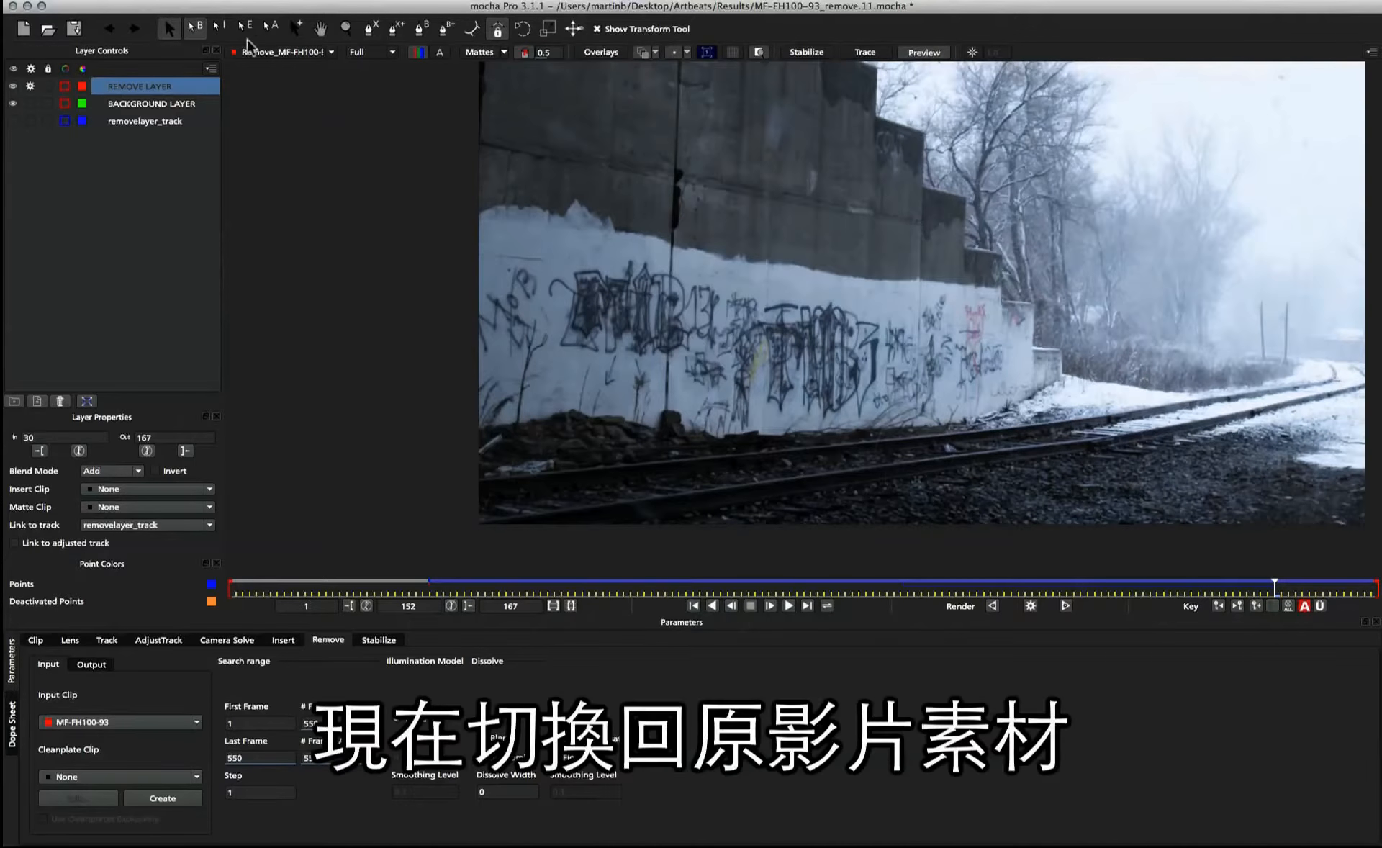
Display the original MF-FH100-93 clip in the viewer and turn the overlays back on.
{"action": "left_click", "coordinate": [269, 54]}
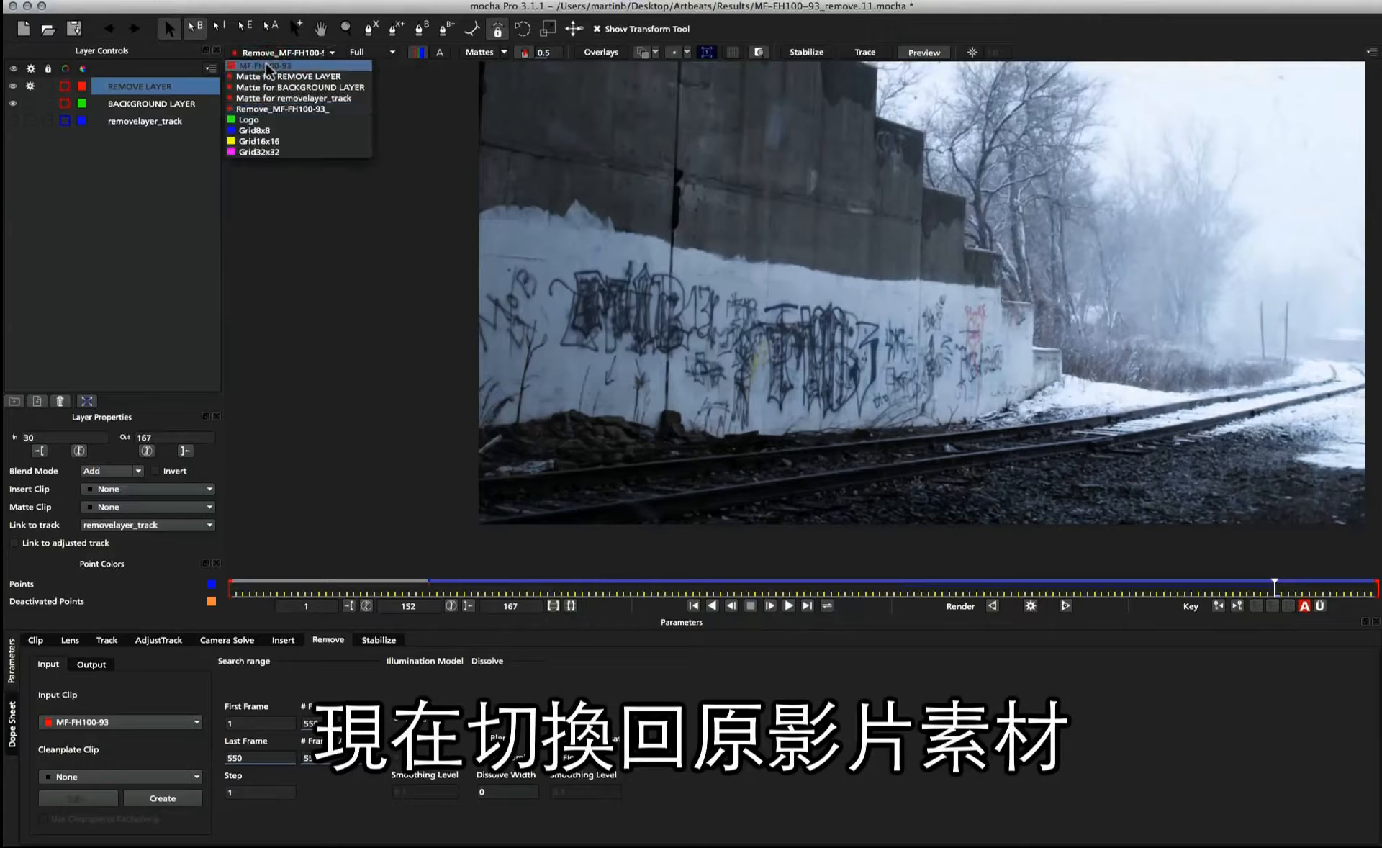
{"action": "left_click", "coordinate": [271, 69]}
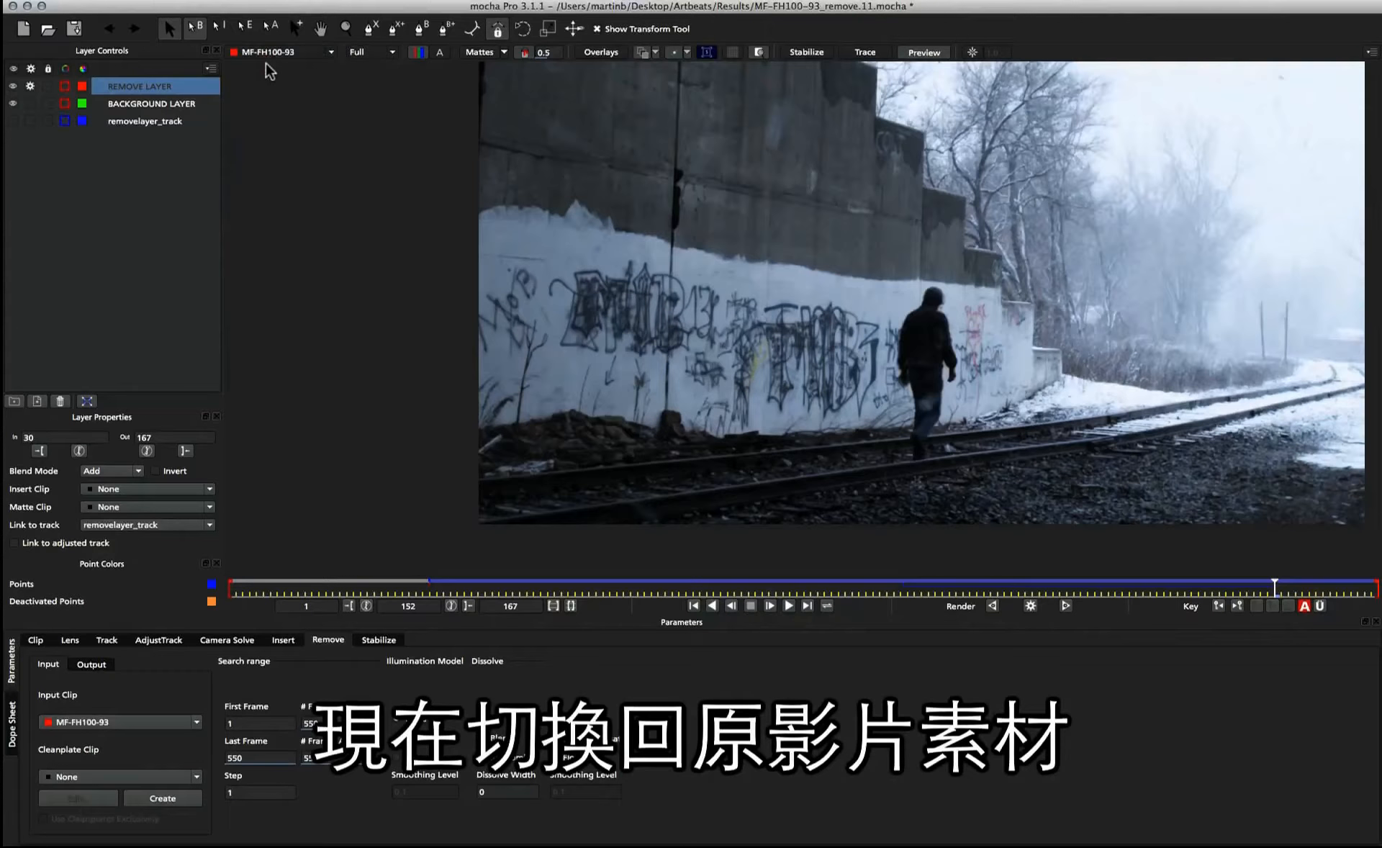
{"action": "left_click", "coordinate": [586, 54]}
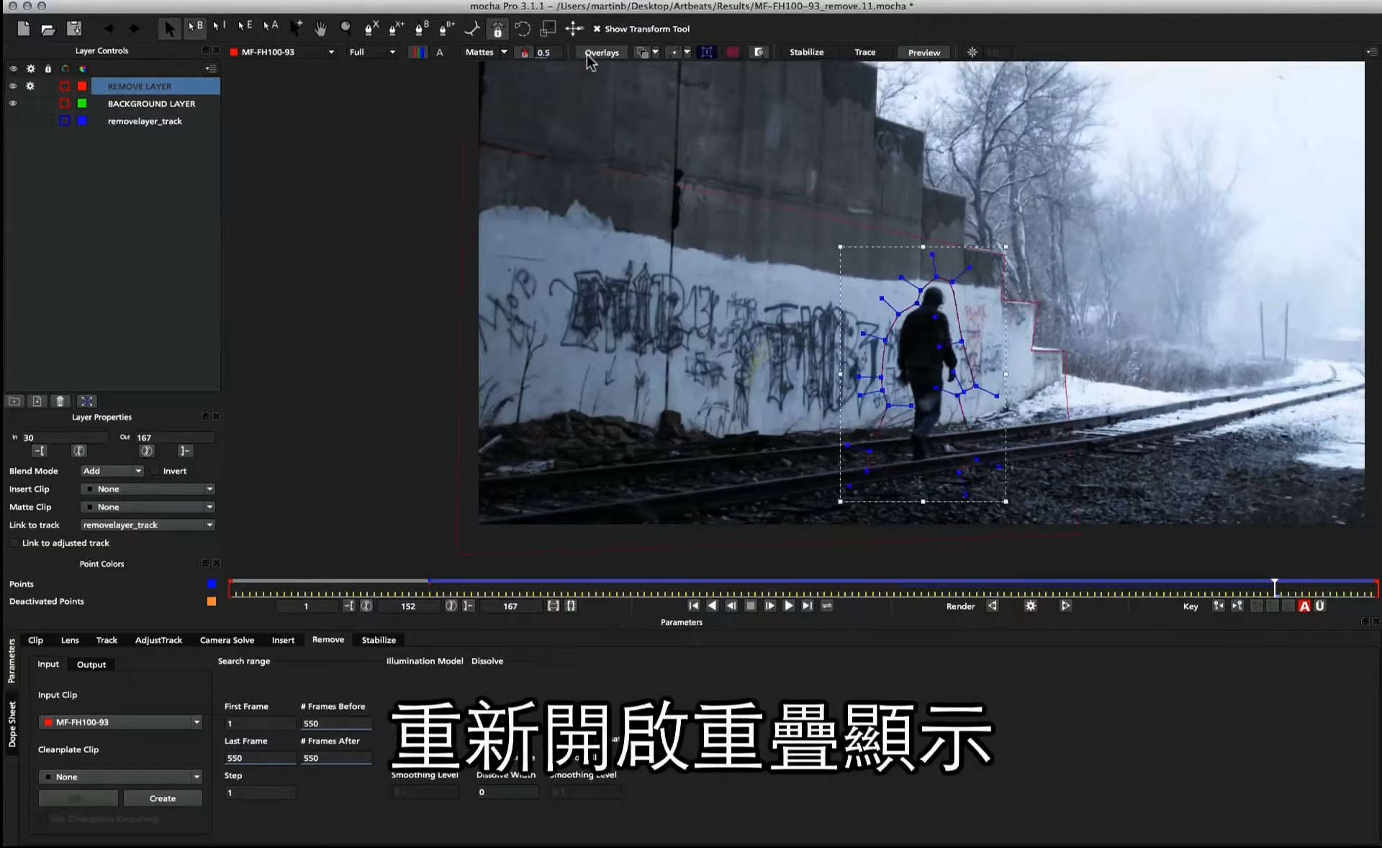
Delete all of the BACKGROUND LAYER's Track keyframes in the dope sheet and return to the parameters.
{"action": "left_click", "coordinate": [576, 168]}
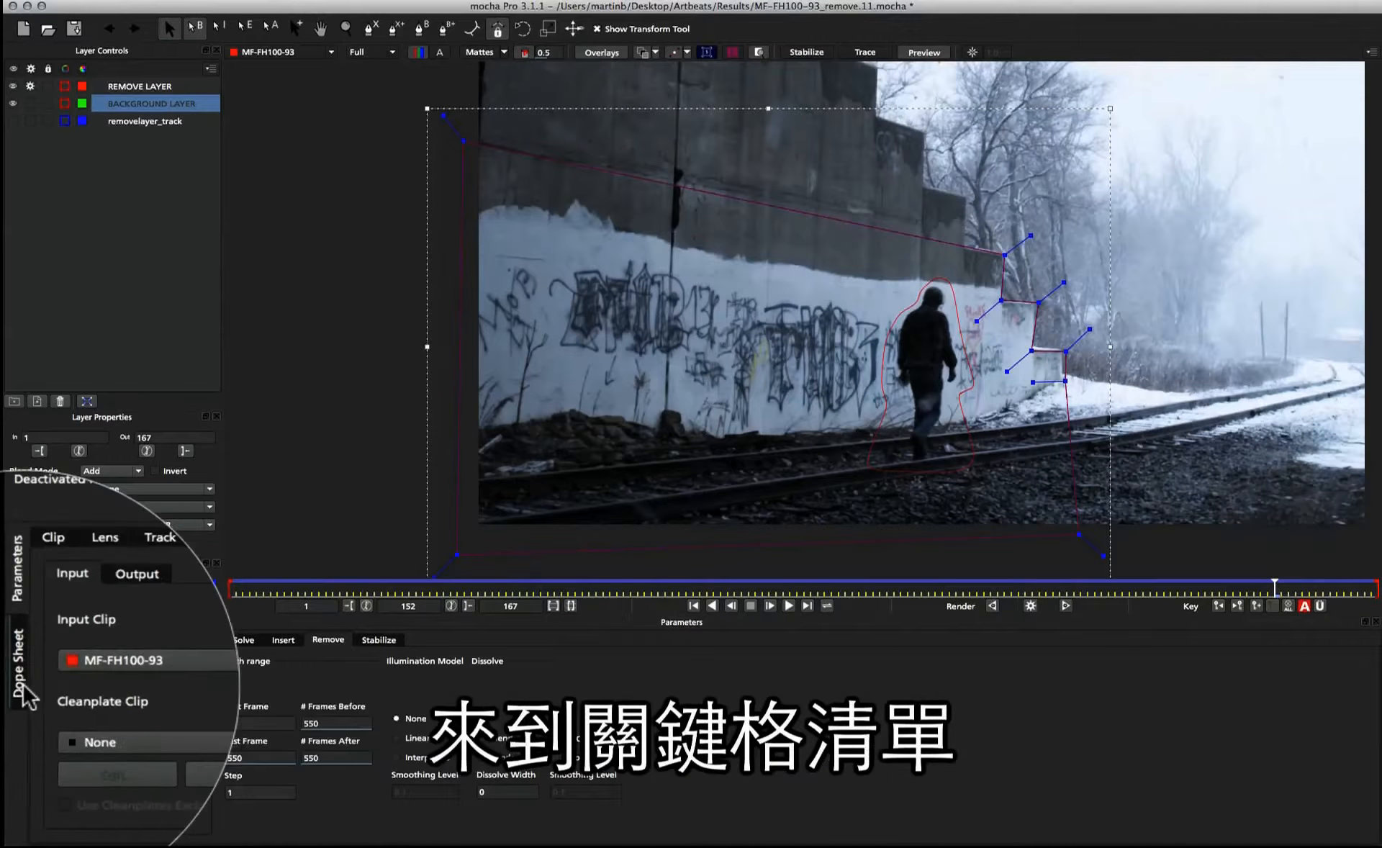
{"action": "left_click", "coordinate": [13, 720]}
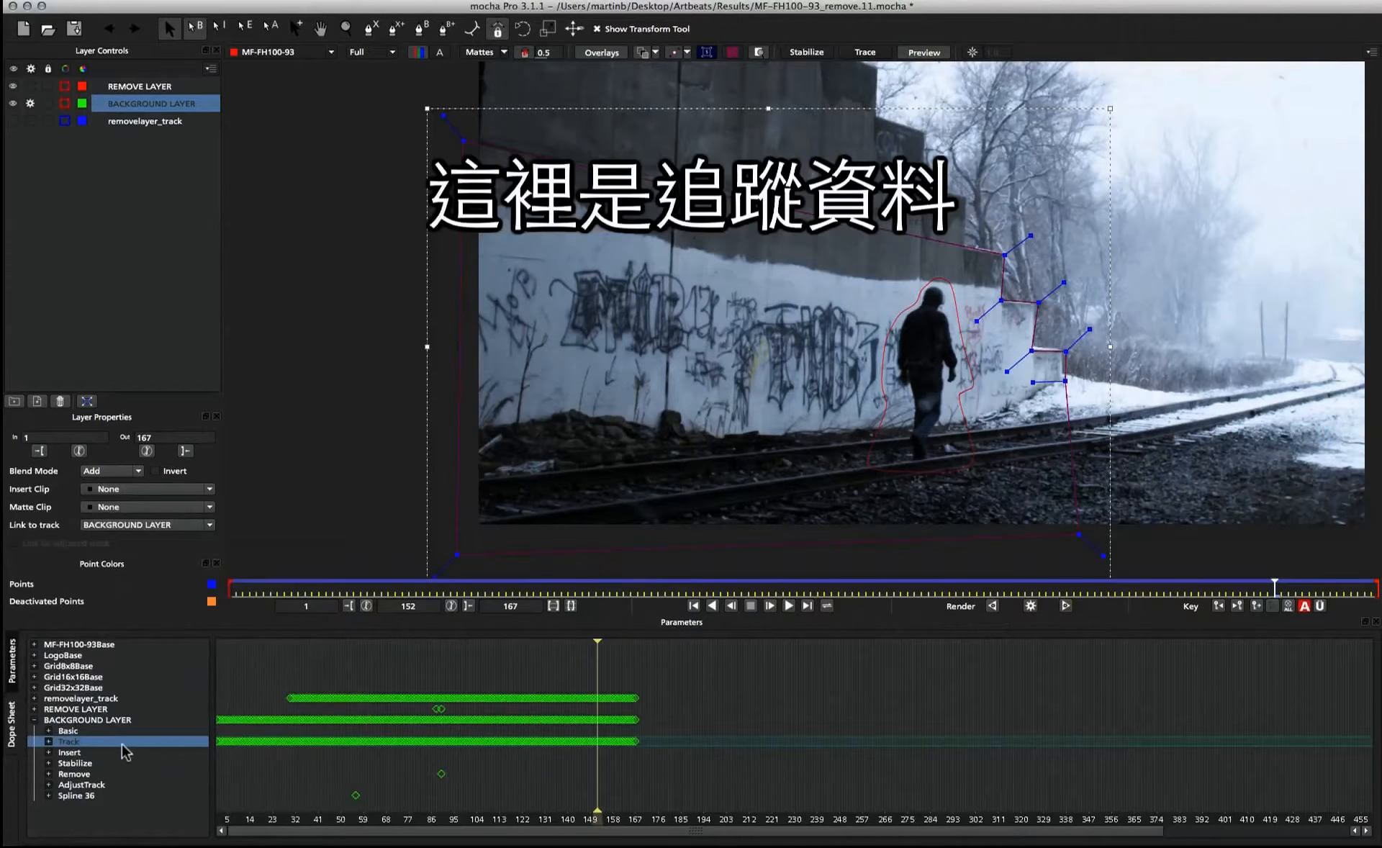
{"action": "left_click_drag", "start_coordinate": [704, 750], "coordinate": [208, 741]}
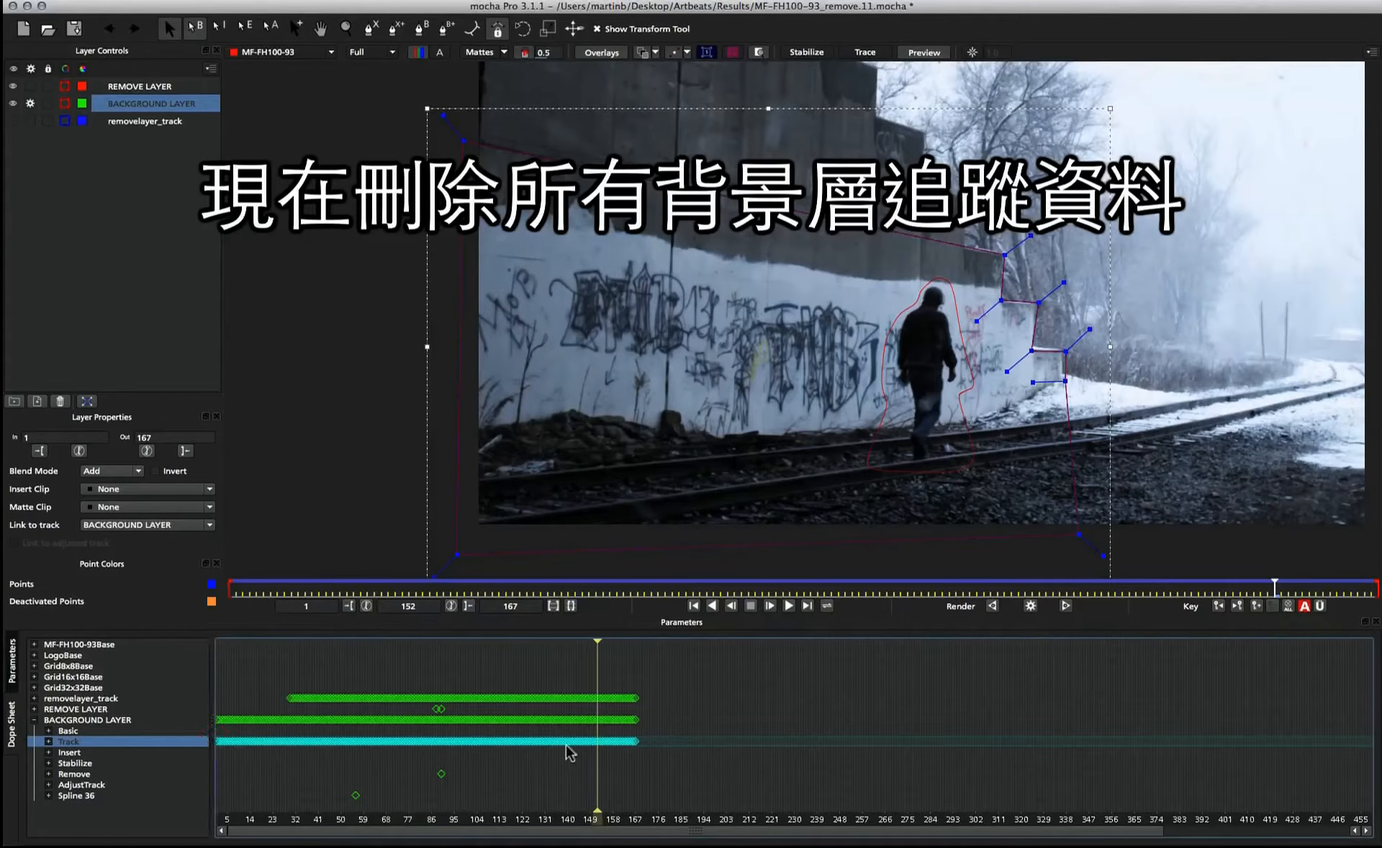
{"action": "key", "text": "BackSpace"}
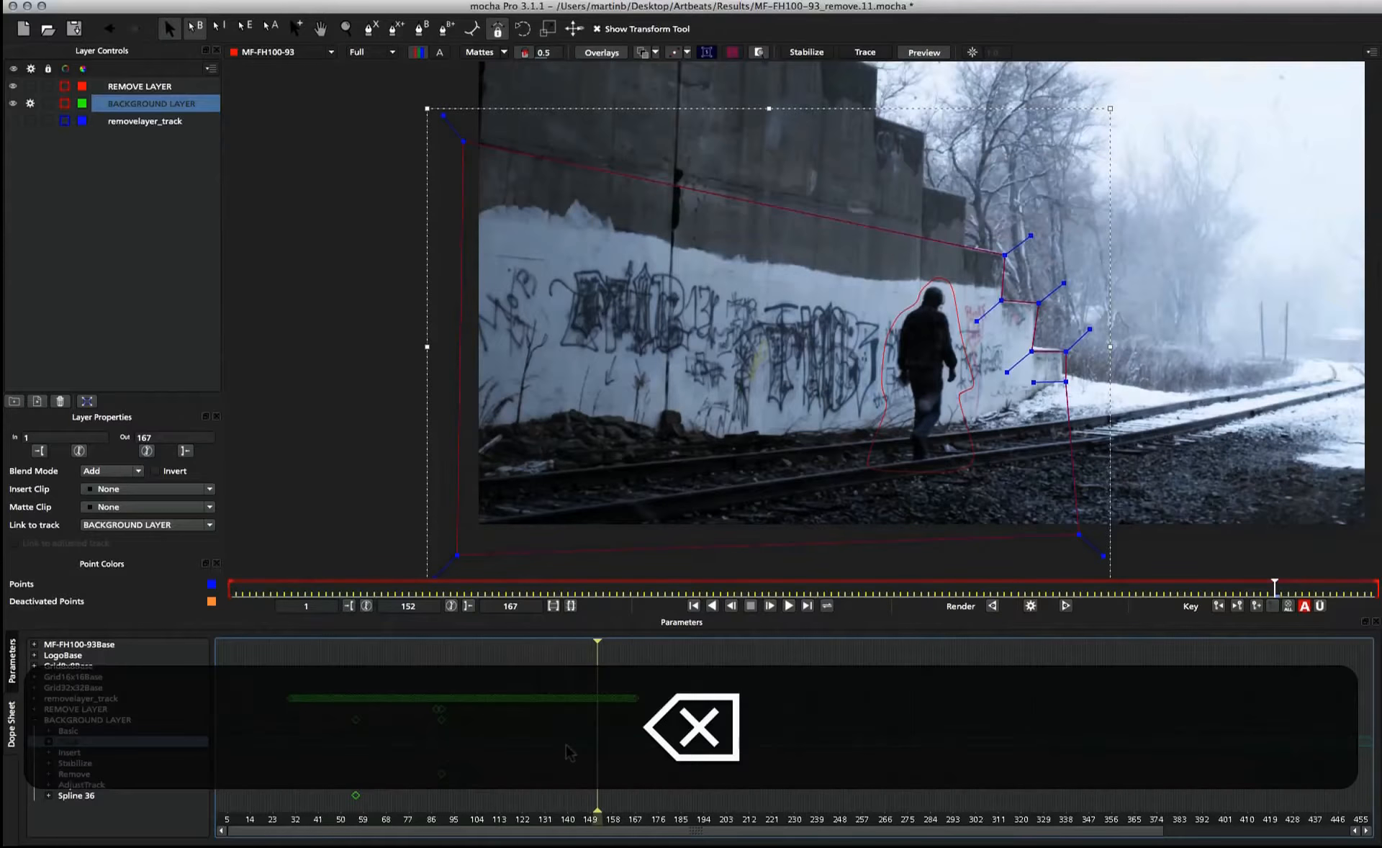
{"action": "left_click", "coordinate": [13, 666]}
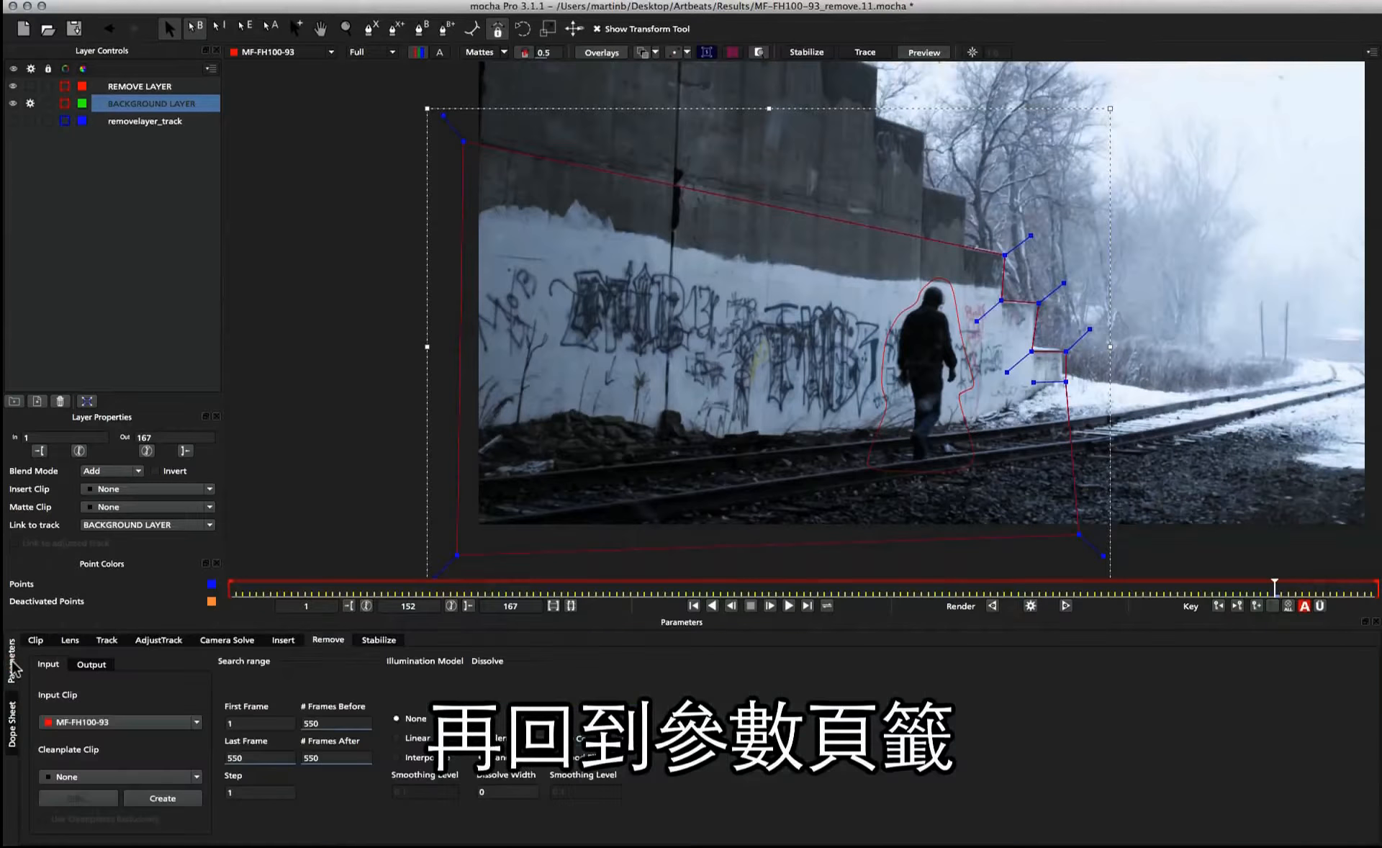
Try to render the current frame's removal with the REMOVE LAYER selected, and stop the render.
{"action": "left_click", "coordinate": [925, 293]}
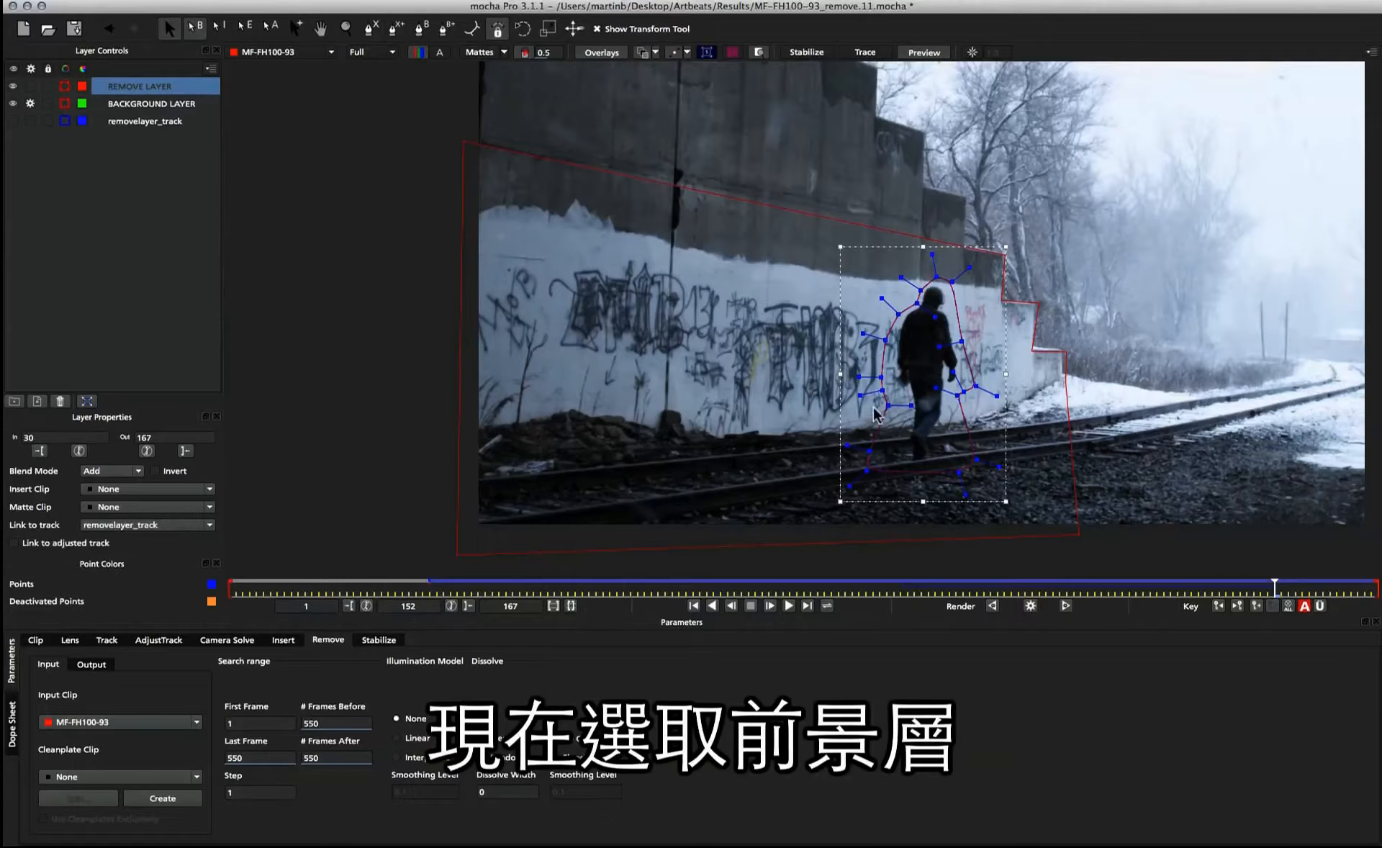
{"action": "left_click", "coordinate": [1031, 606]}
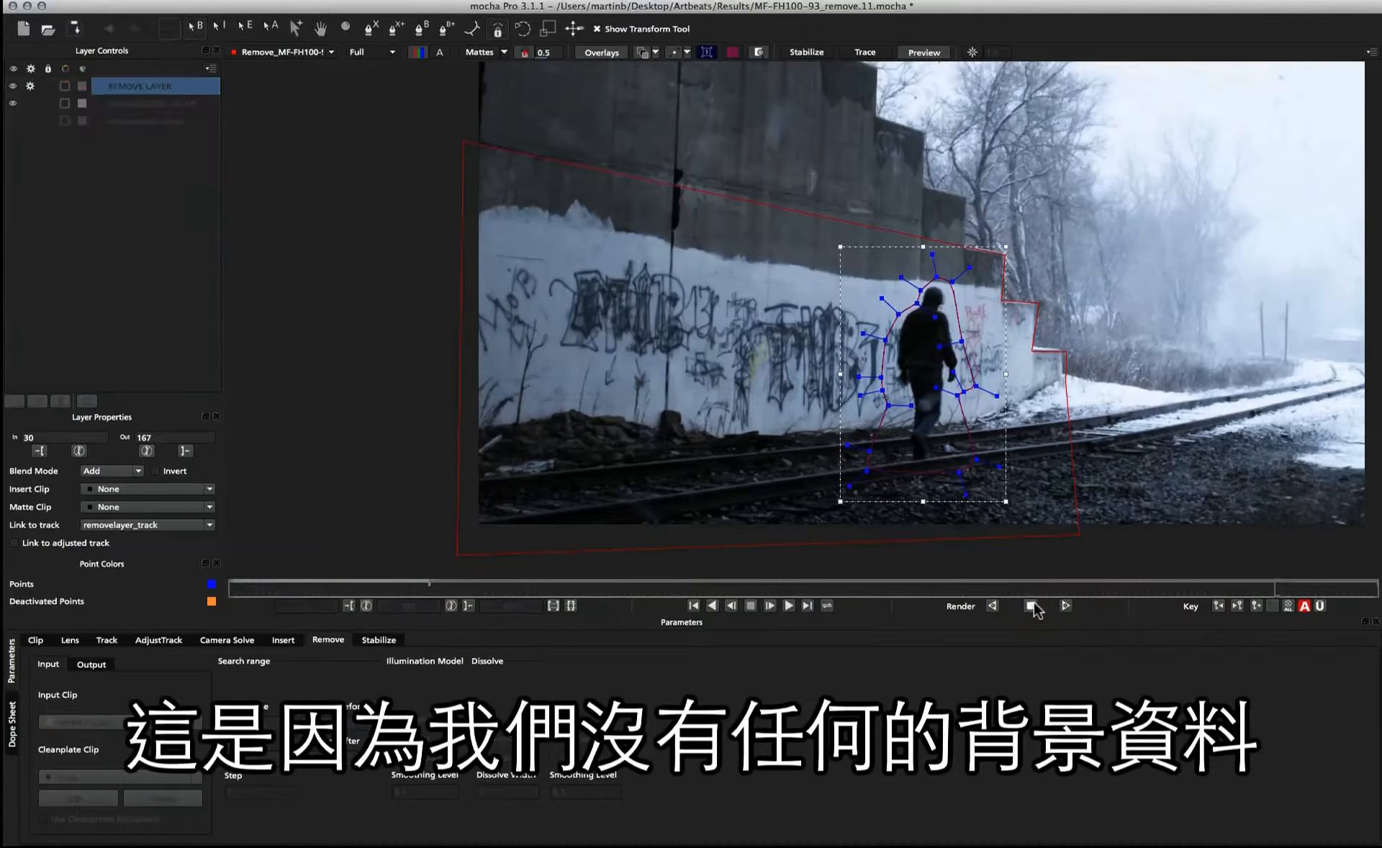
{"action": "left_click", "coordinate": [1032, 606]}
{"action": "left_click", "coordinate": [1032, 606]}
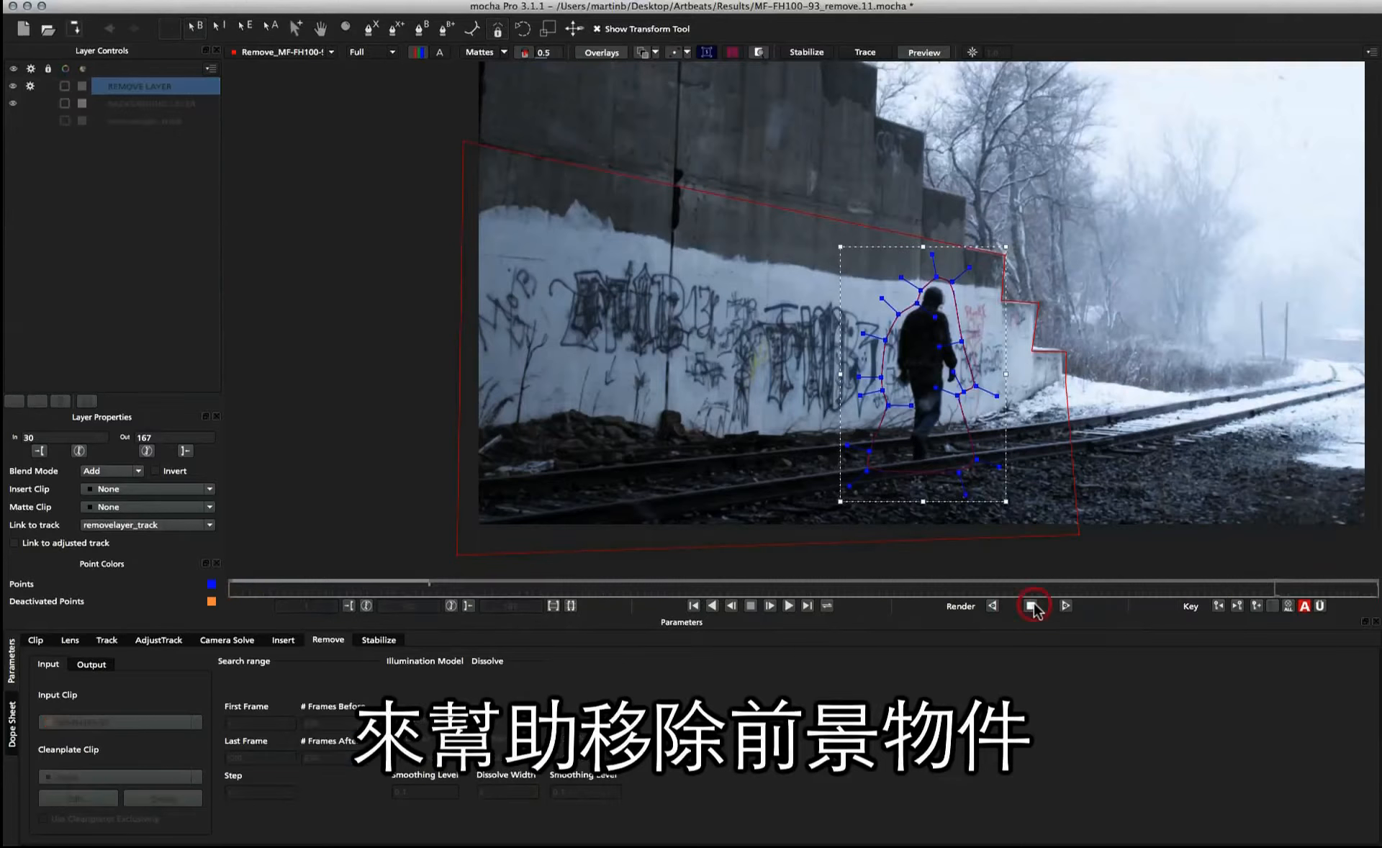
{"action": "left_click", "coordinate": [1032, 607]}
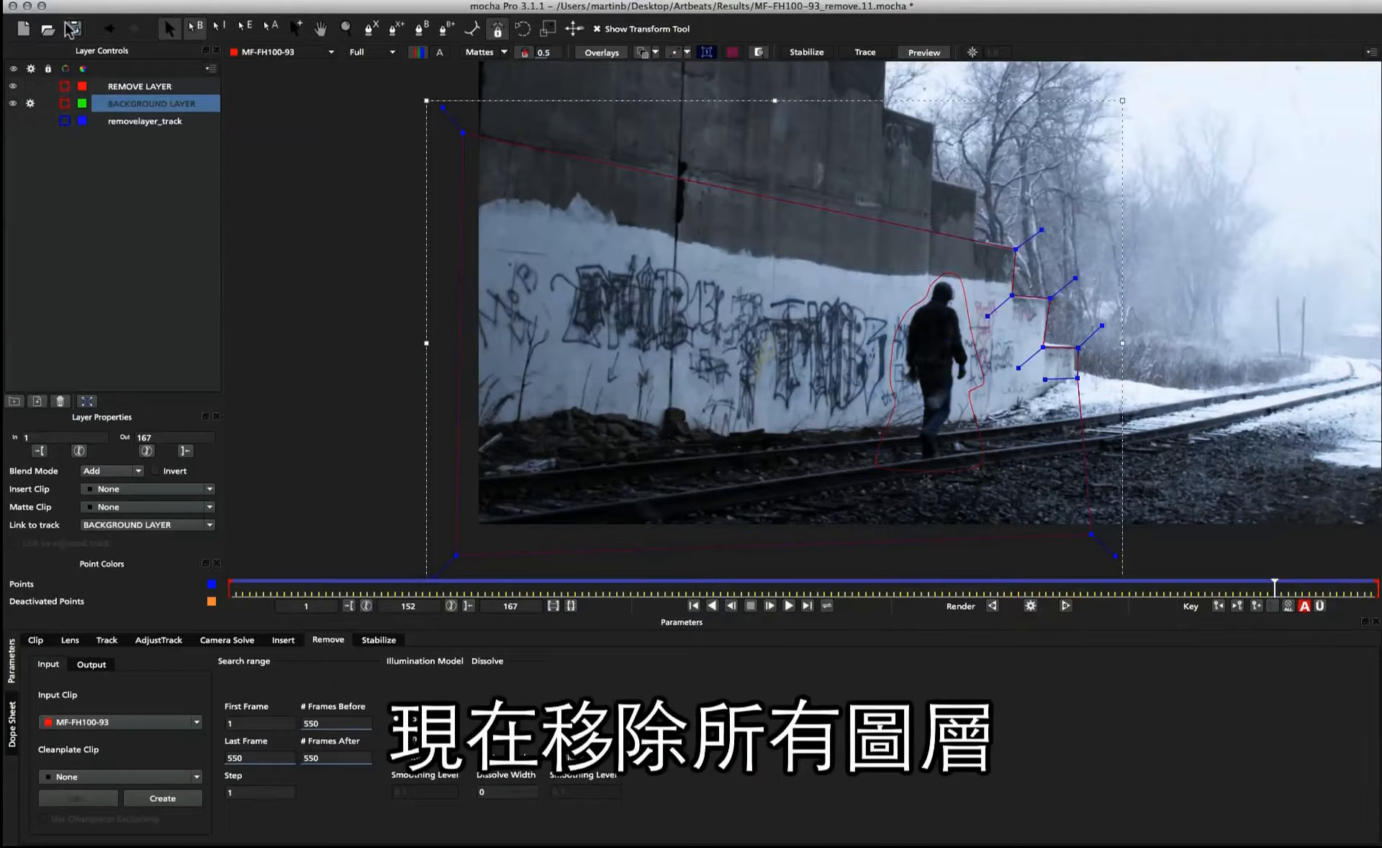
Delete the REMOVE LAYER, BACKGROUND LAYER and removelayer_track layers together.
{"action": "left_click", "coordinate": [123, 85]}
{"action": "left_click", "coordinate": [126, 118], "text": "shift"}
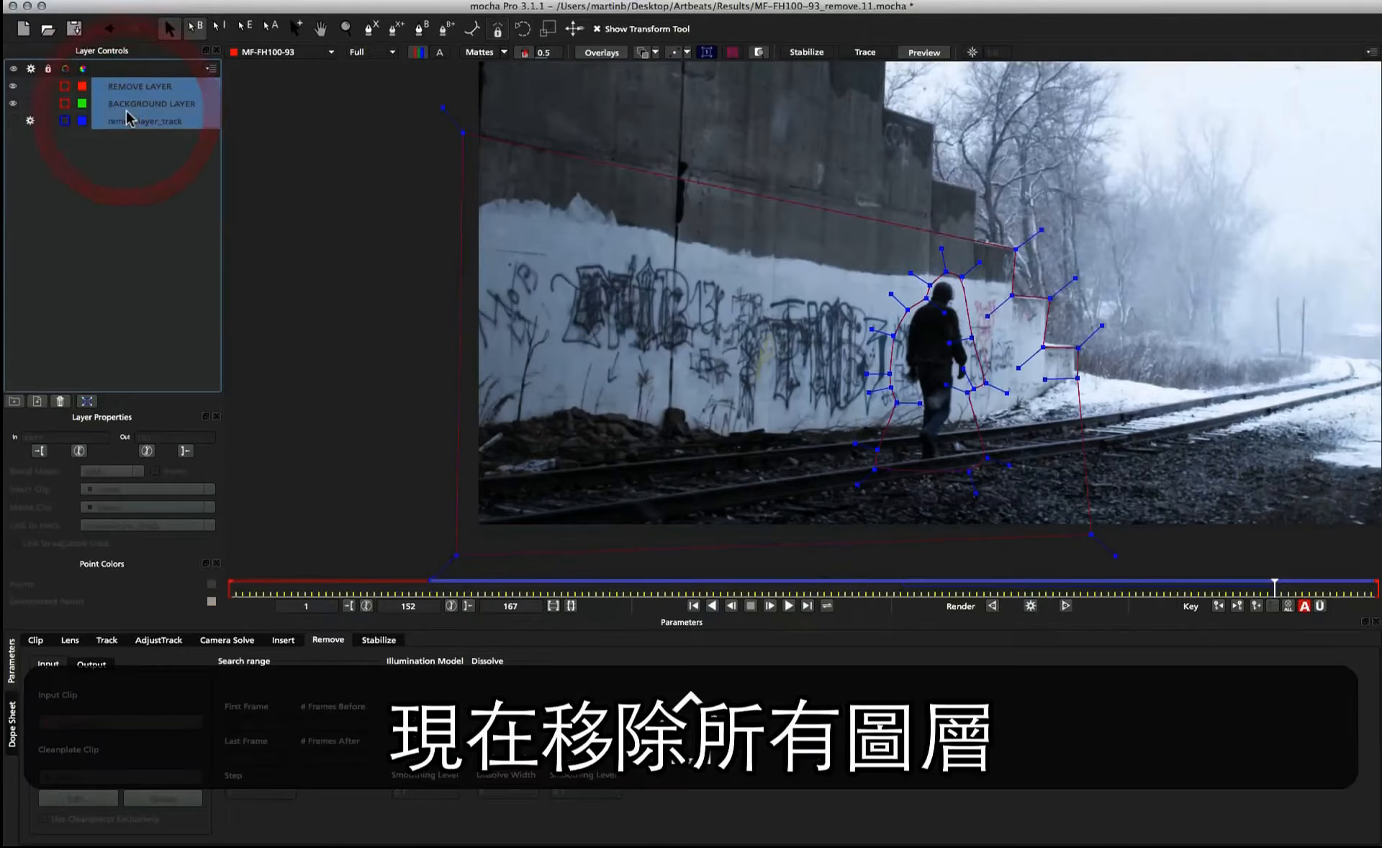
{"action": "left_click", "coordinate": [62, 403]}
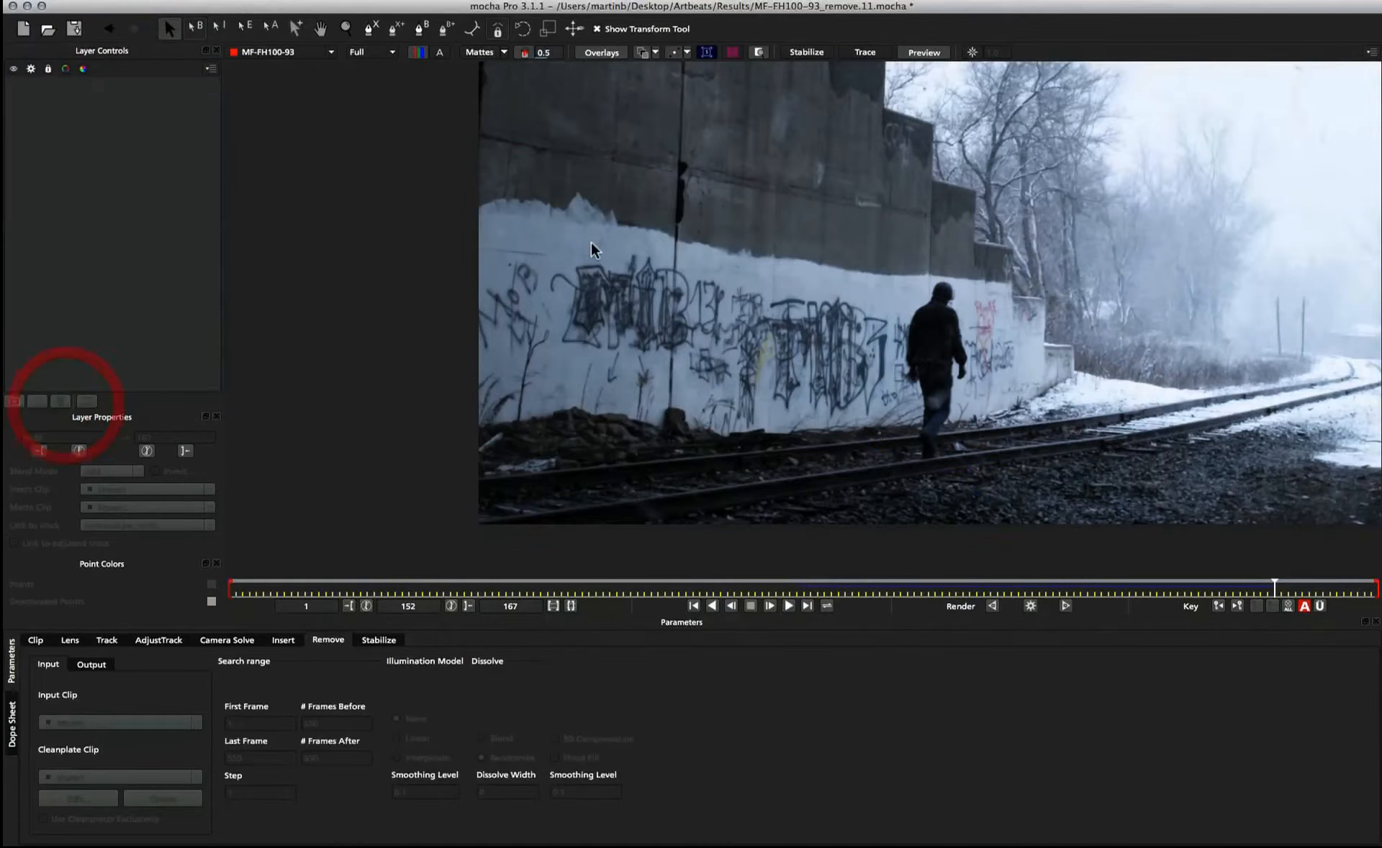
Draw a closed X-spline loosely around the walking man at frame 152 and open the Remove parameters.
{"action": "left_click", "coordinate": [372, 31]}
{"action": "left_click", "coordinate": [956, 272]}
{"action": "left_click", "coordinate": [920, 281]}
{"action": "left_click", "coordinate": [896, 333]}
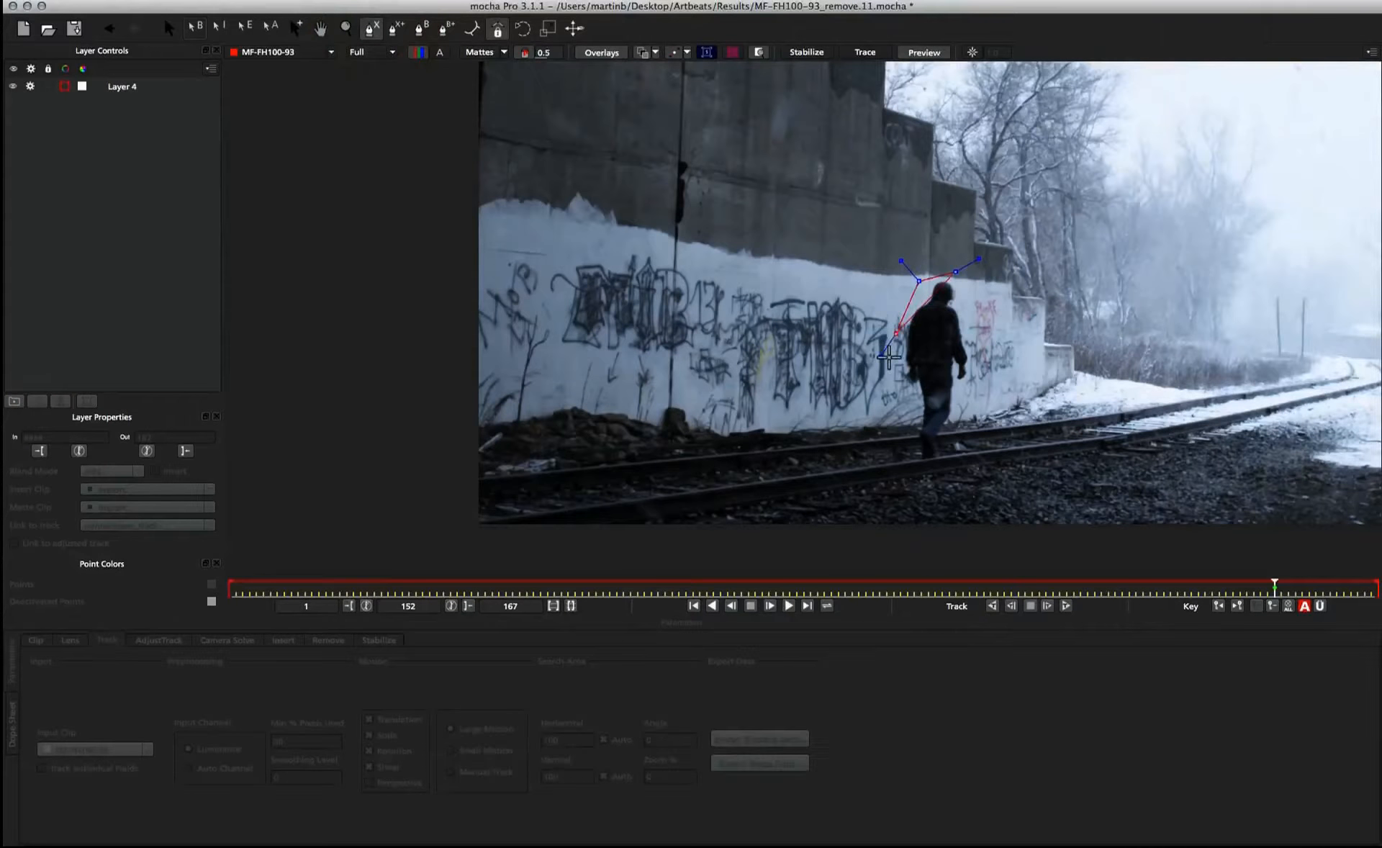
{"action": "left_click", "coordinate": [891, 386]}
{"action": "left_click", "coordinate": [894, 435]}
{"action": "left_click", "coordinate": [910, 468]}
{"action": "left_click", "coordinate": [966, 473]}
{"action": "left_click", "coordinate": [983, 423]}
{"action": "left_click", "coordinate": [983, 358]}
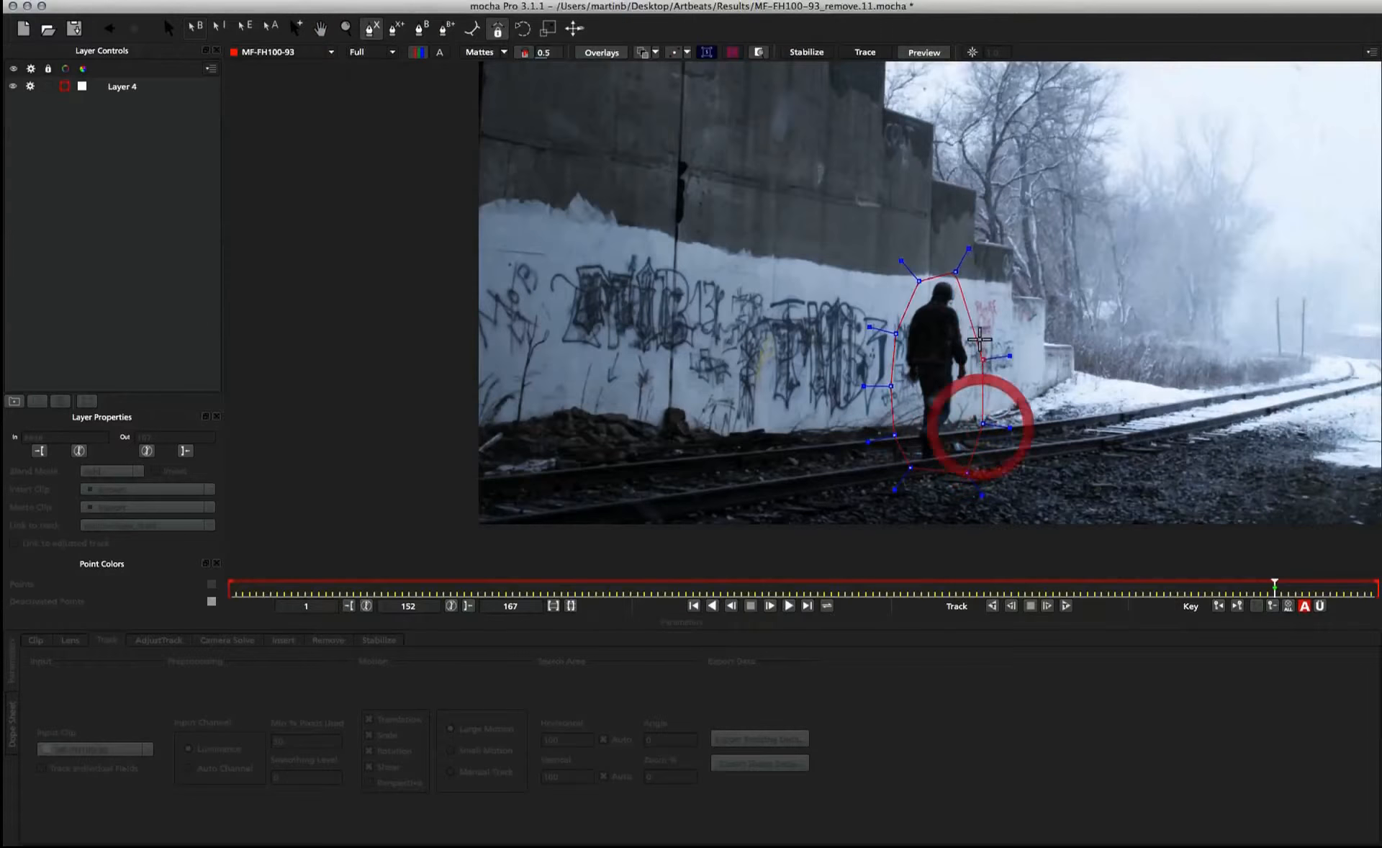
{"action": "right_click", "coordinate": [979, 339]}
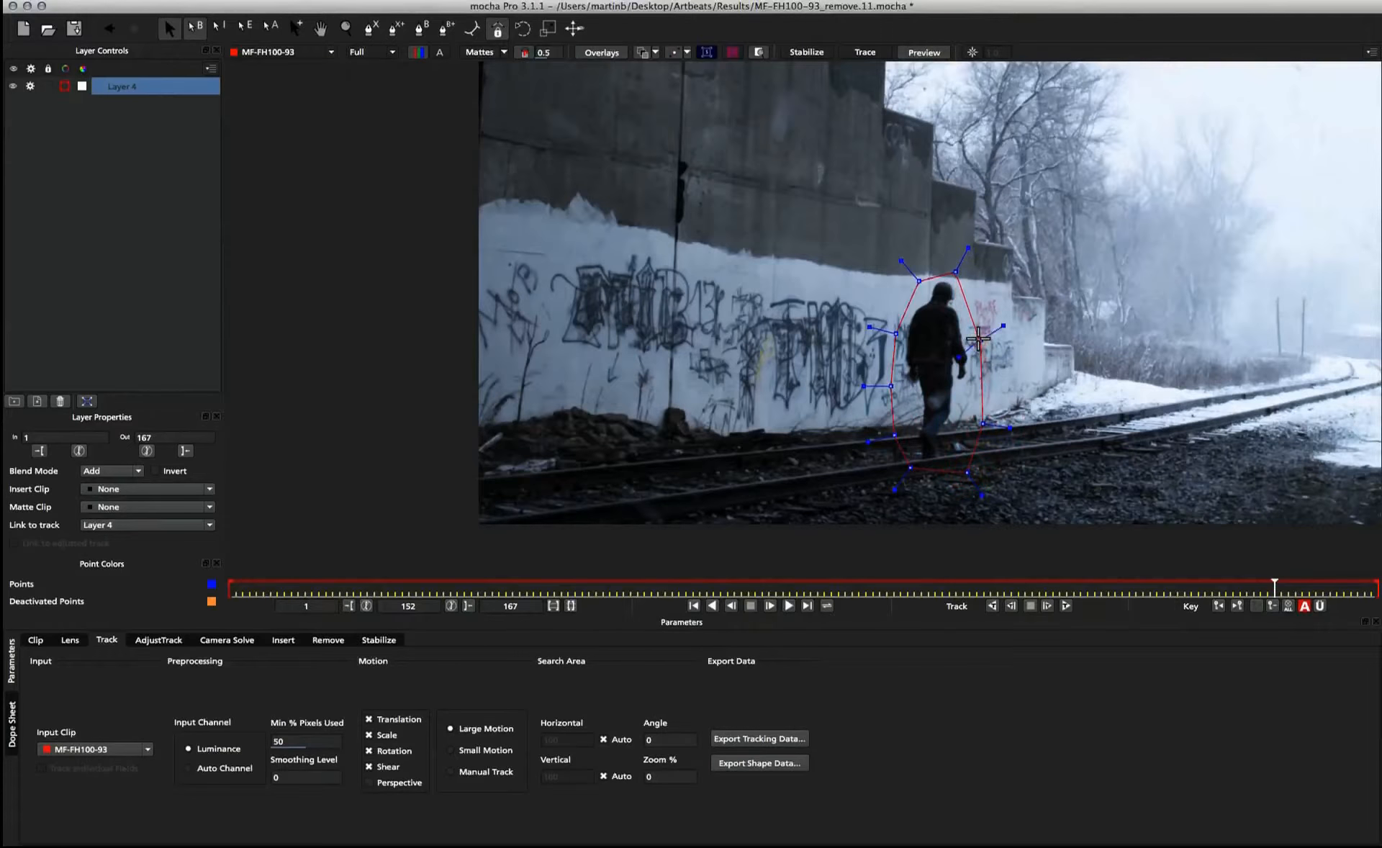
{"action": "left_click", "coordinate": [328, 640]}
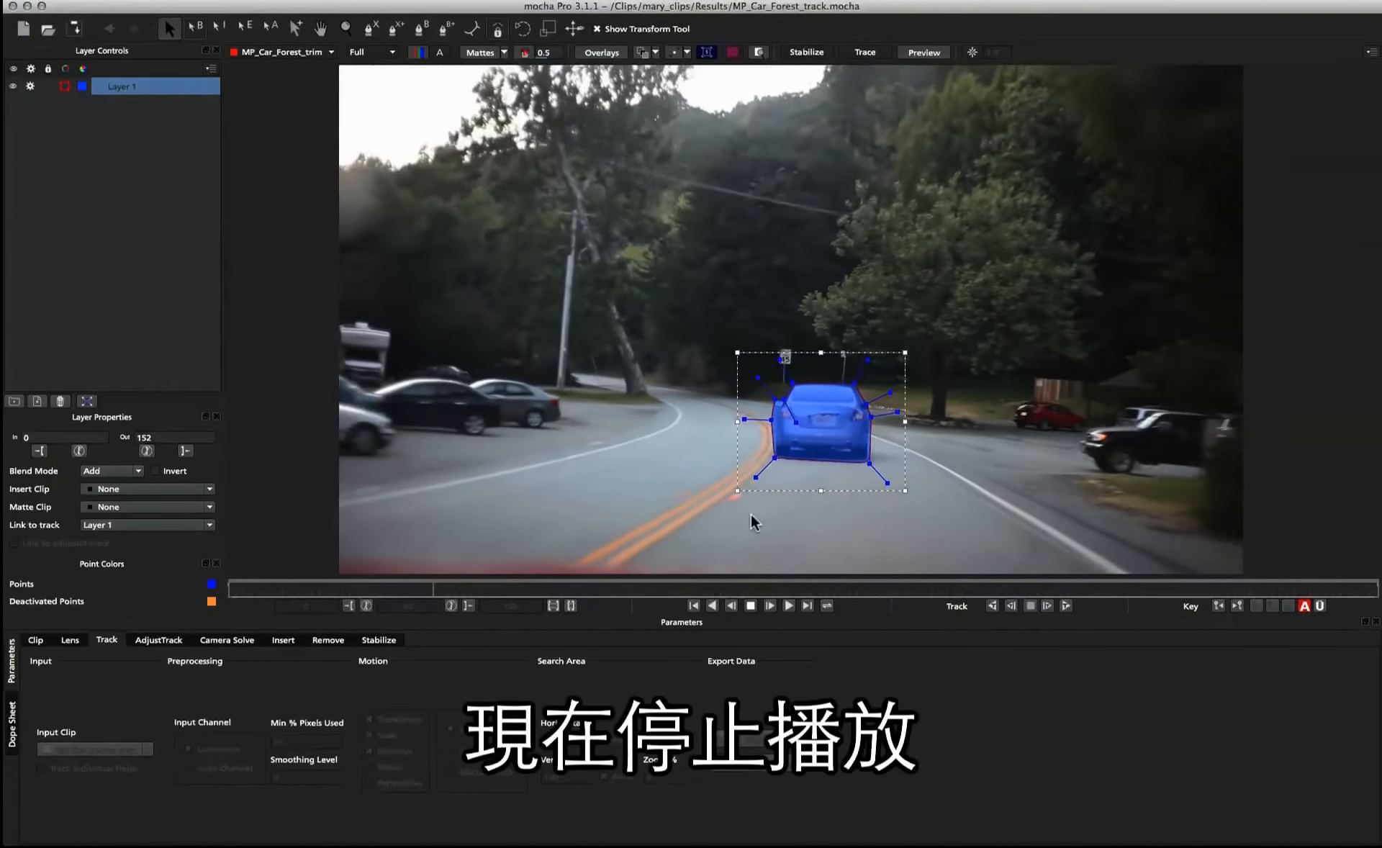
Stop playback and copy the car layer's shape data to the clipboard as mocha shape data for AE, selected layer only.
{"action": "key", "text": "space"}
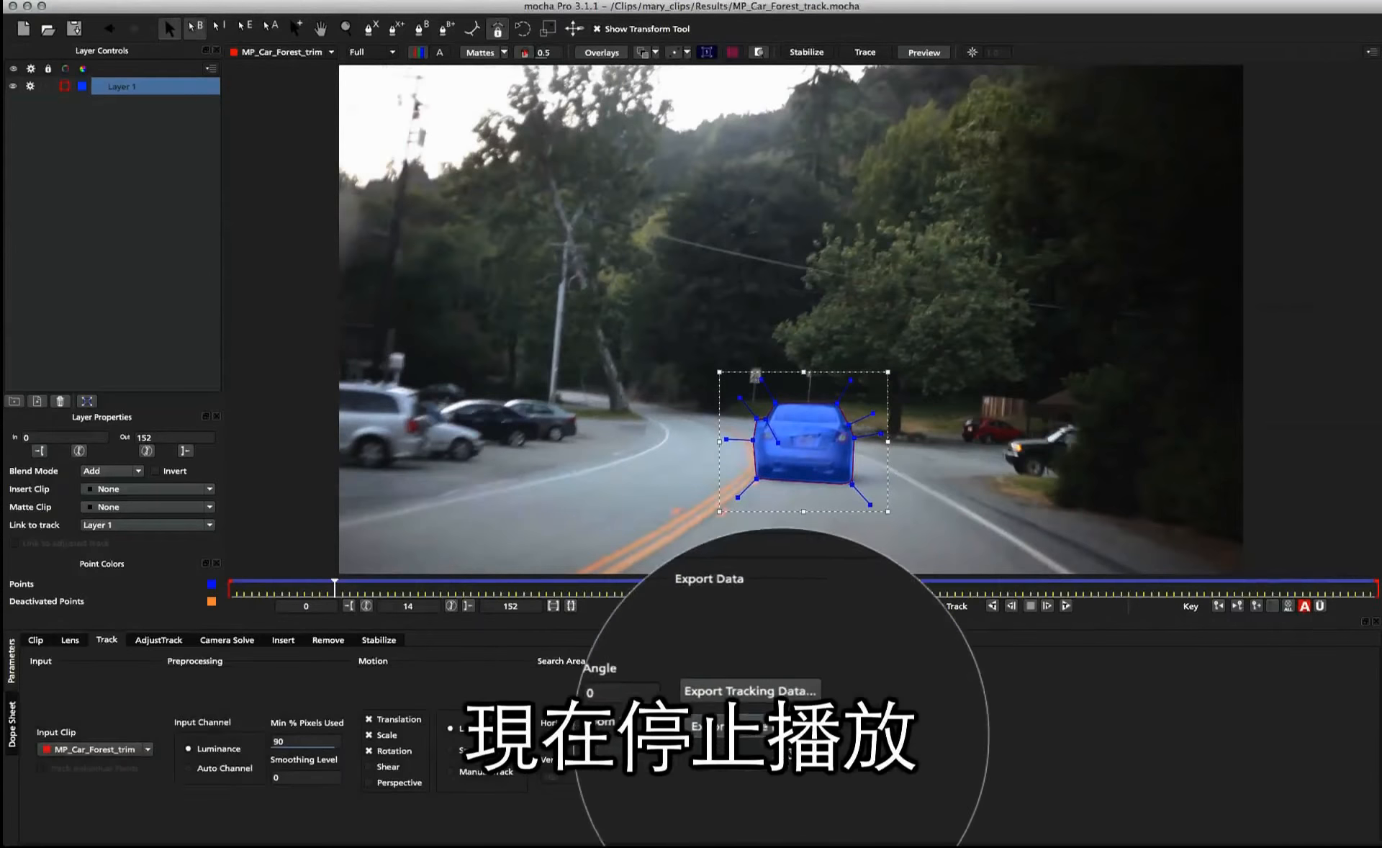
{"action": "left_click", "coordinate": [760, 763]}
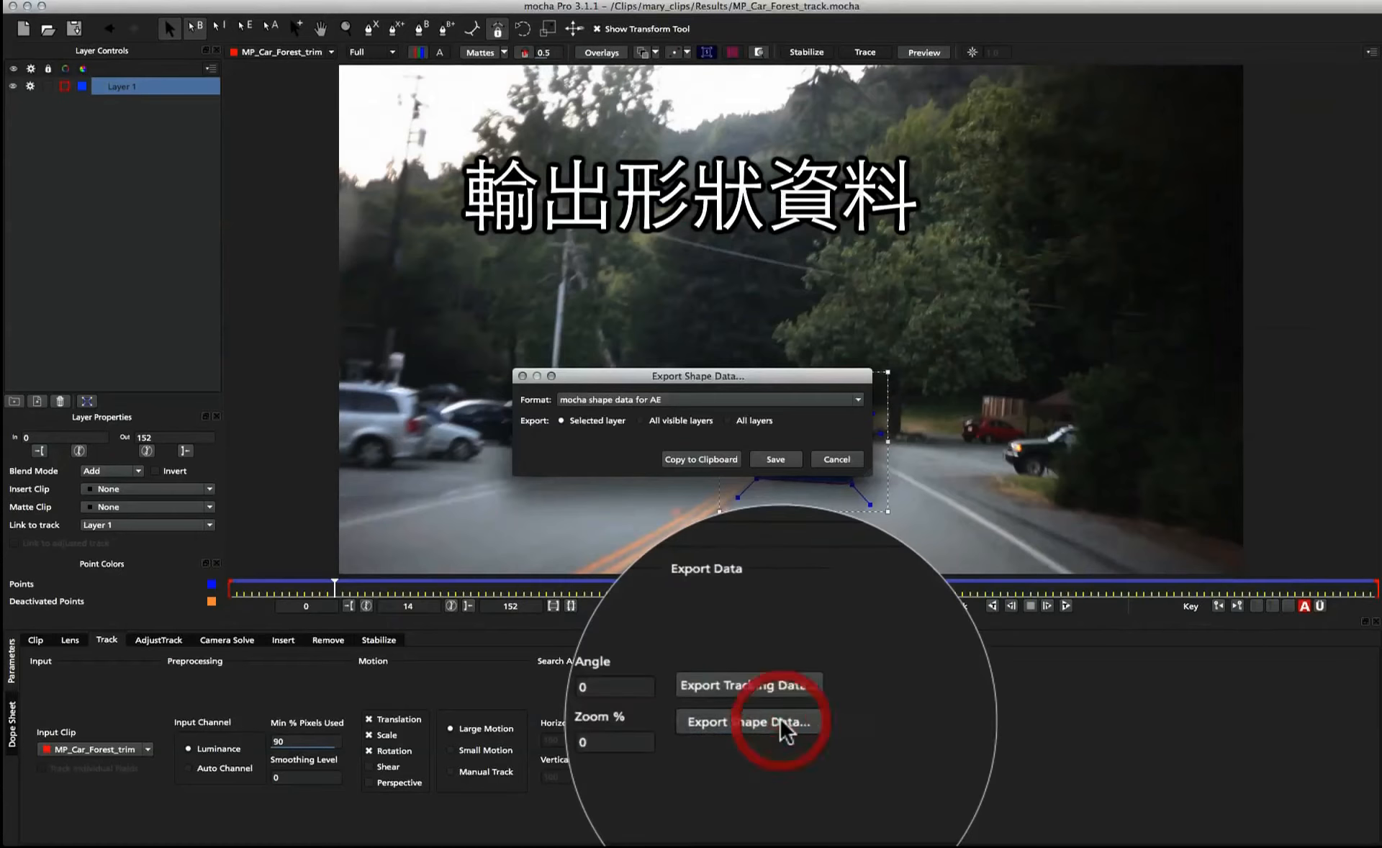
{"action": "left_click", "coordinate": [717, 462]}
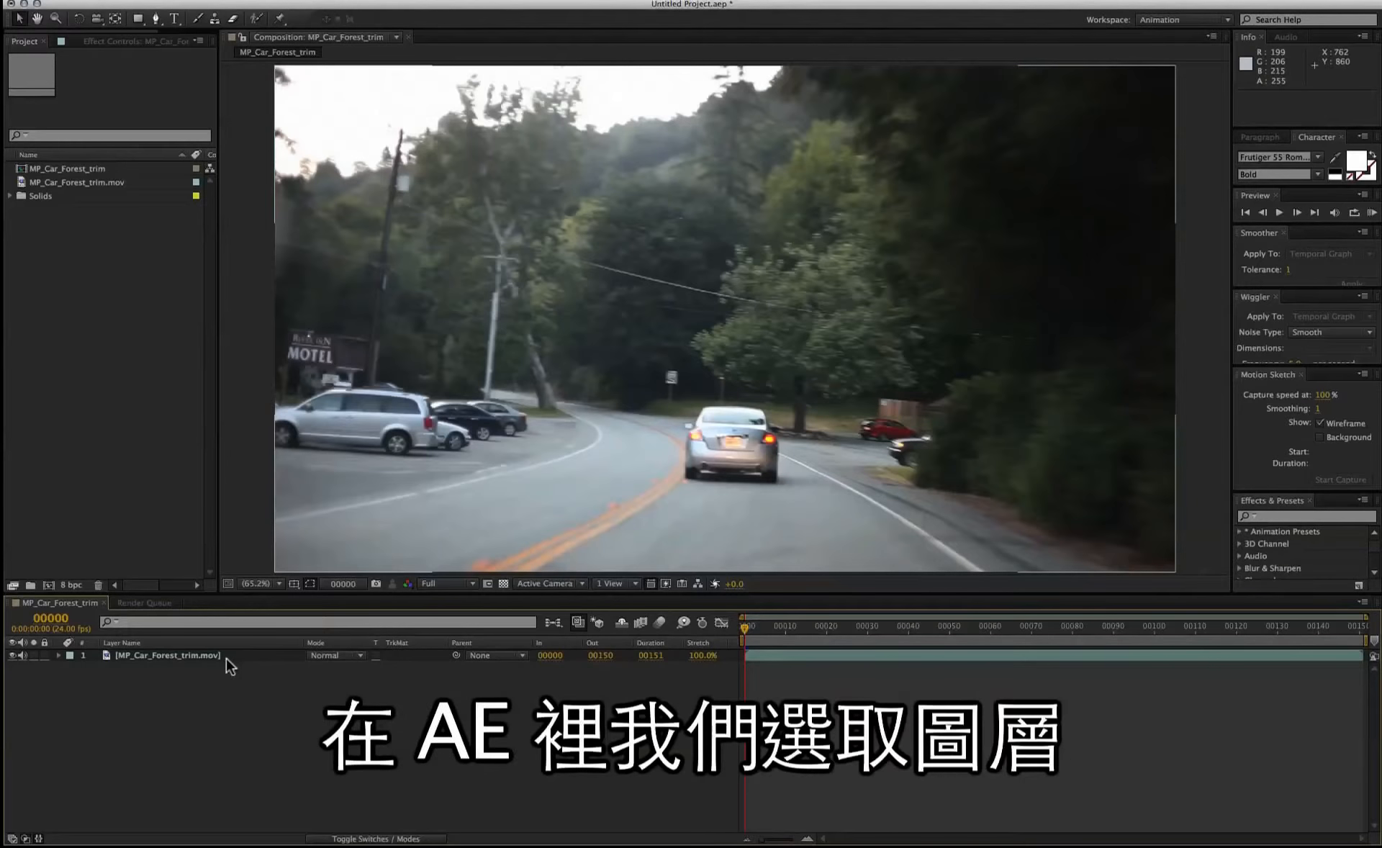
In After Effects, paste the shape data onto the MP_Car_Forest_trim.mov layer and scrub to frames 100 and 46 to check the mask.
{"action": "left_click", "coordinate": [226, 655]}
{"action": "key", "text": "ctrl+v"}
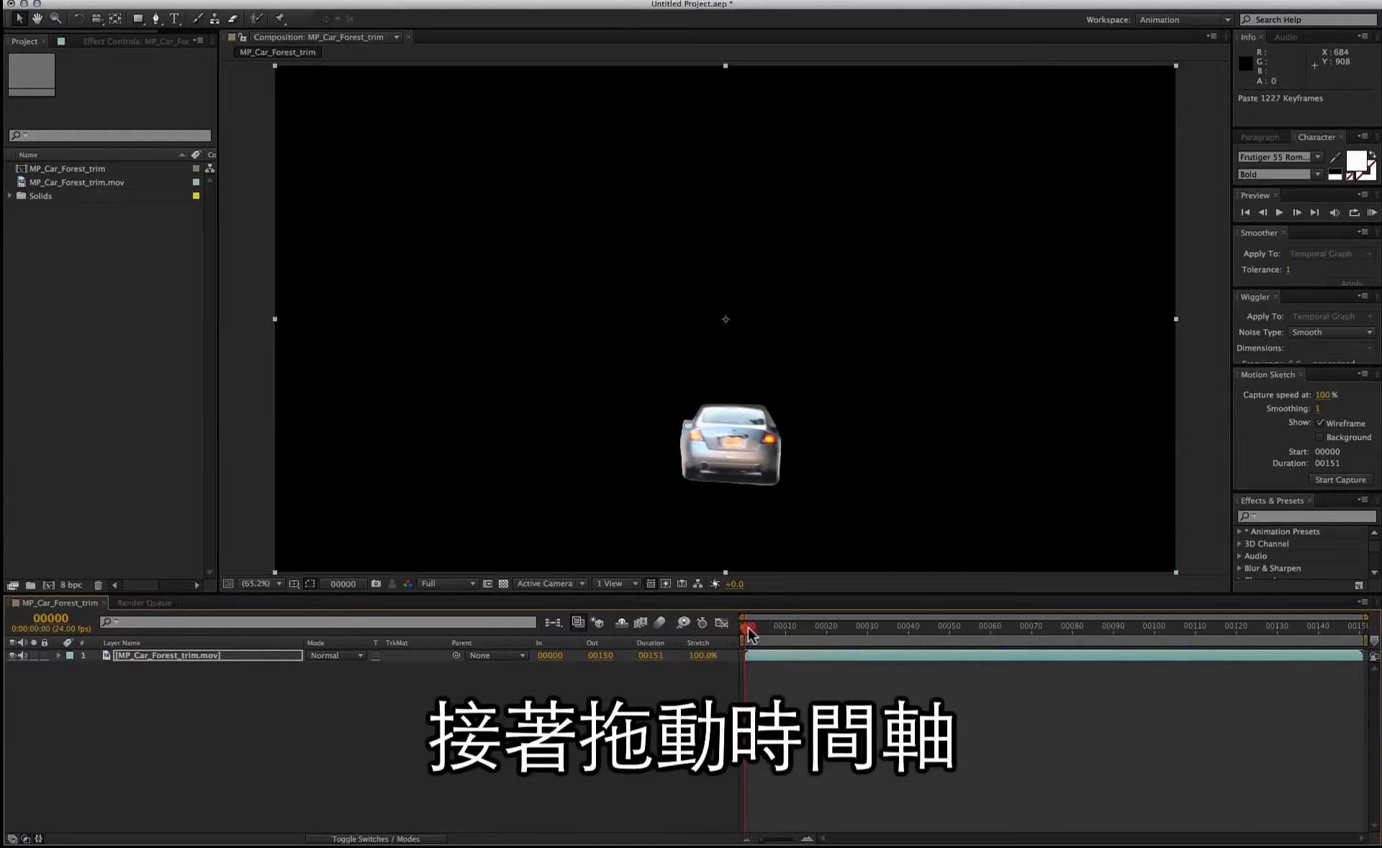
{"action": "left_click_drag", "start_coordinate": [751, 638], "coordinate": [1154, 633]}
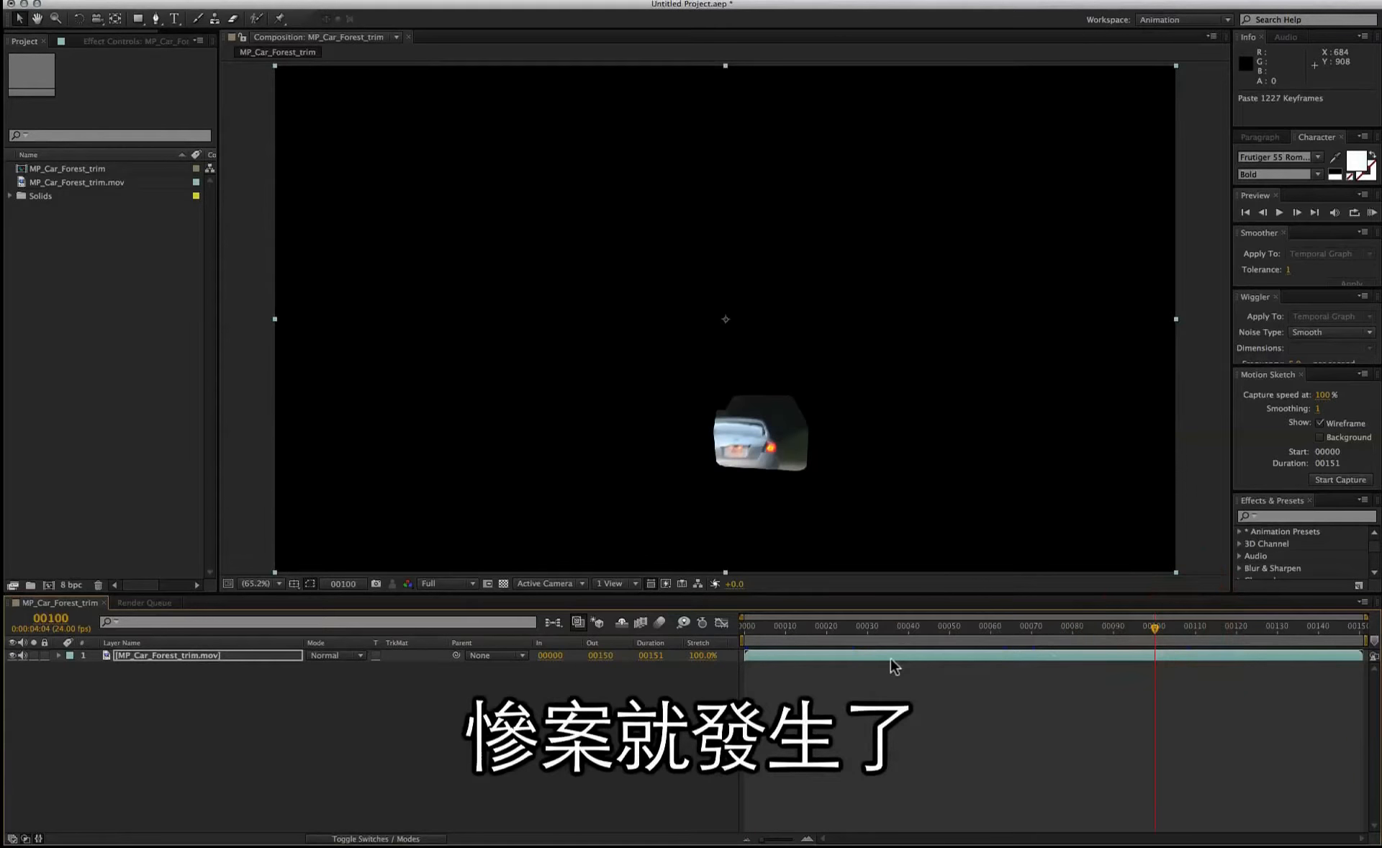
{"action": "left_click_drag", "start_coordinate": [1154, 630], "coordinate": [935, 636]}
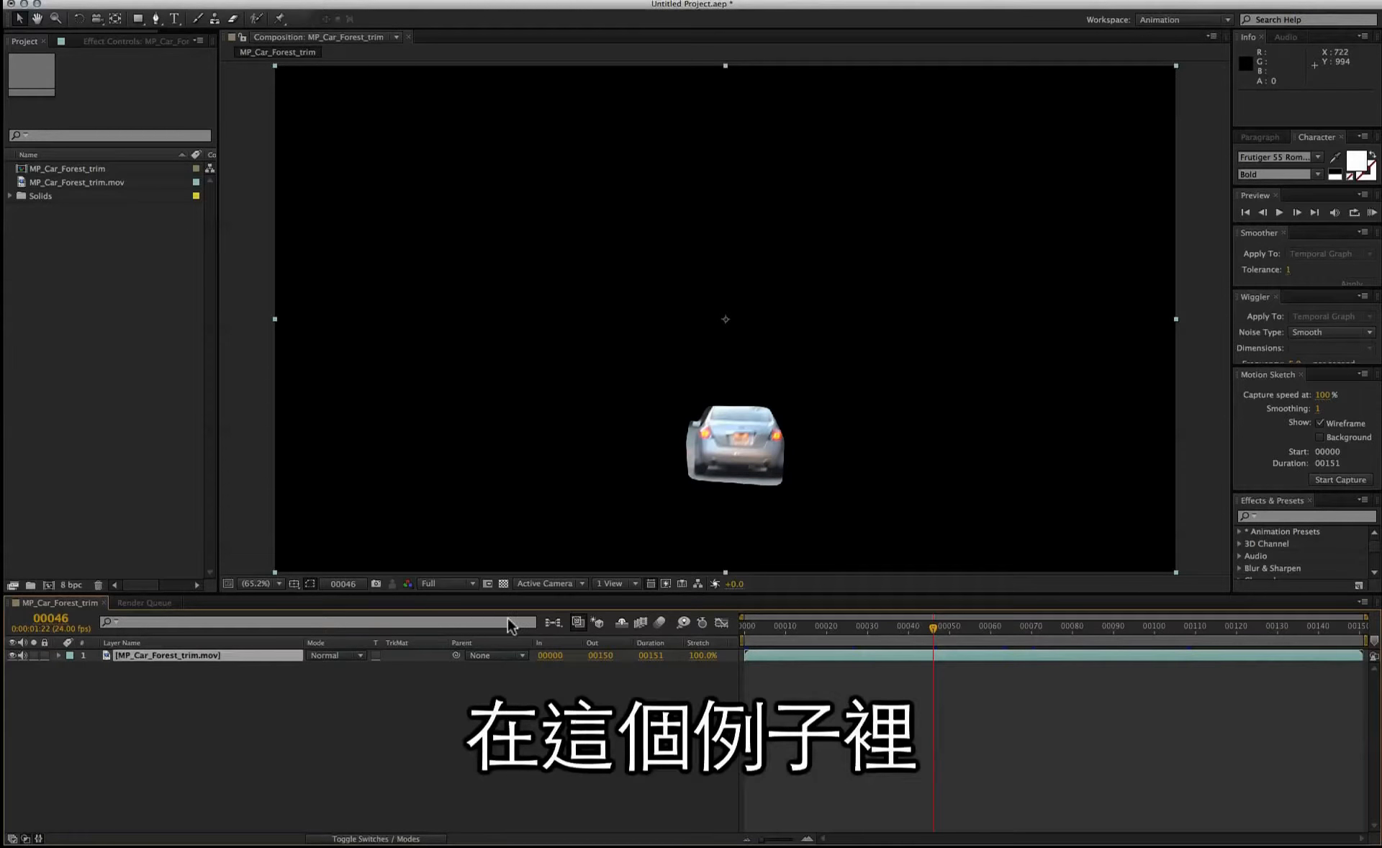
Check the frame rate of MP_Car_Forest_trim.mov in After Effects against the Clip settings in mocha Pro.
{"action": "left_click", "coordinate": [105, 185]}
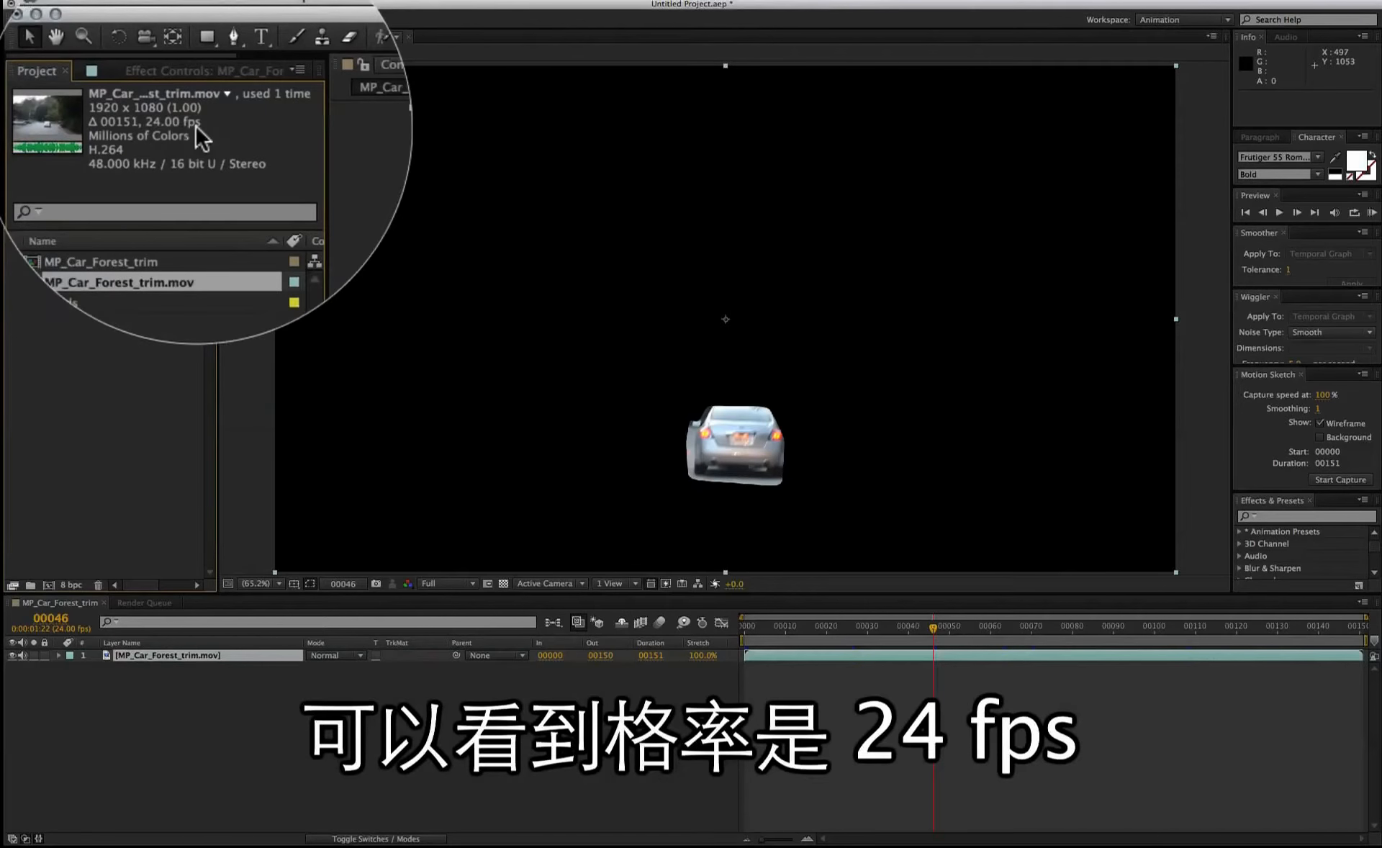
{"action": "key", "text": "super+Tab"}
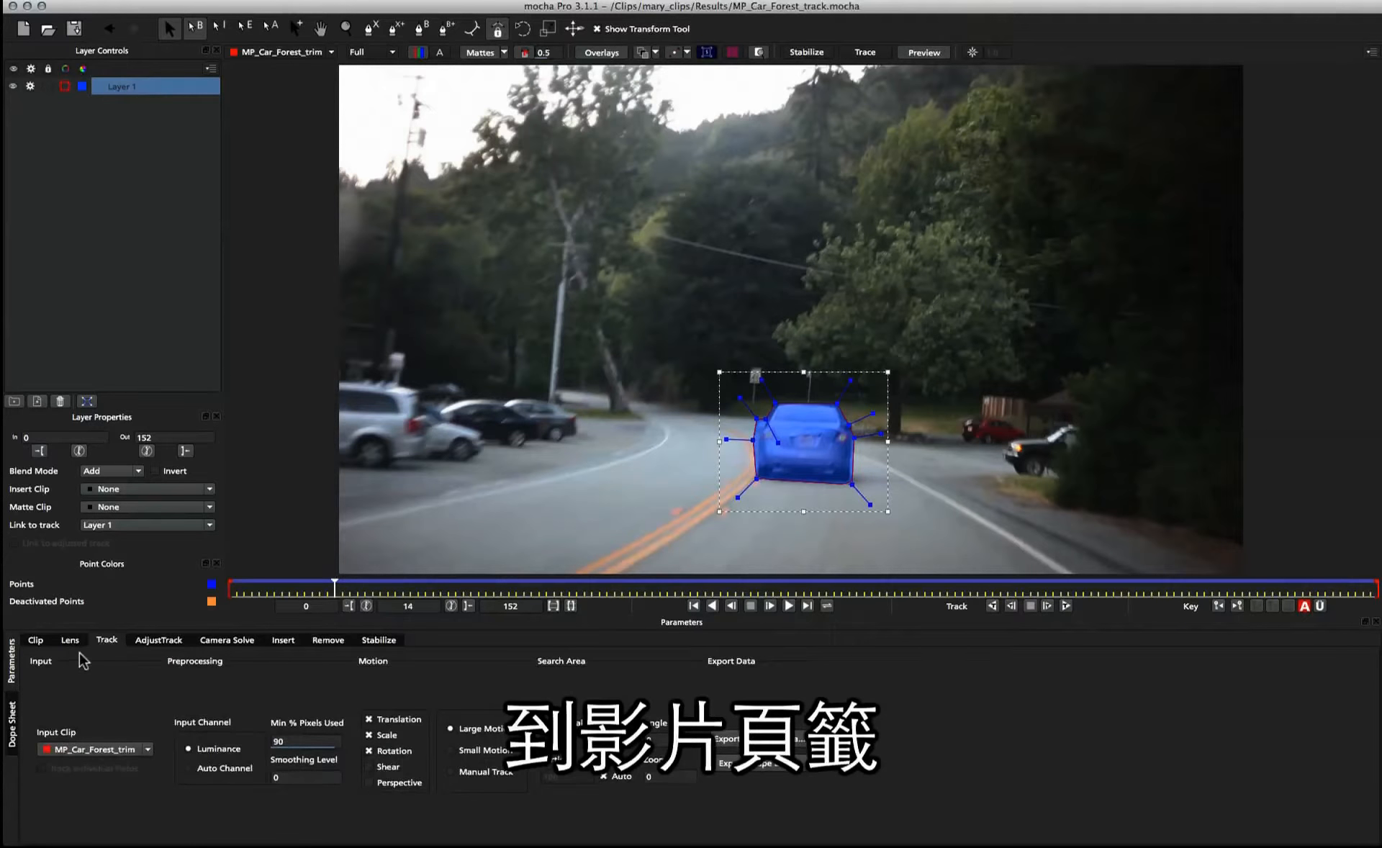
{"action": "left_click", "coordinate": [40, 641]}
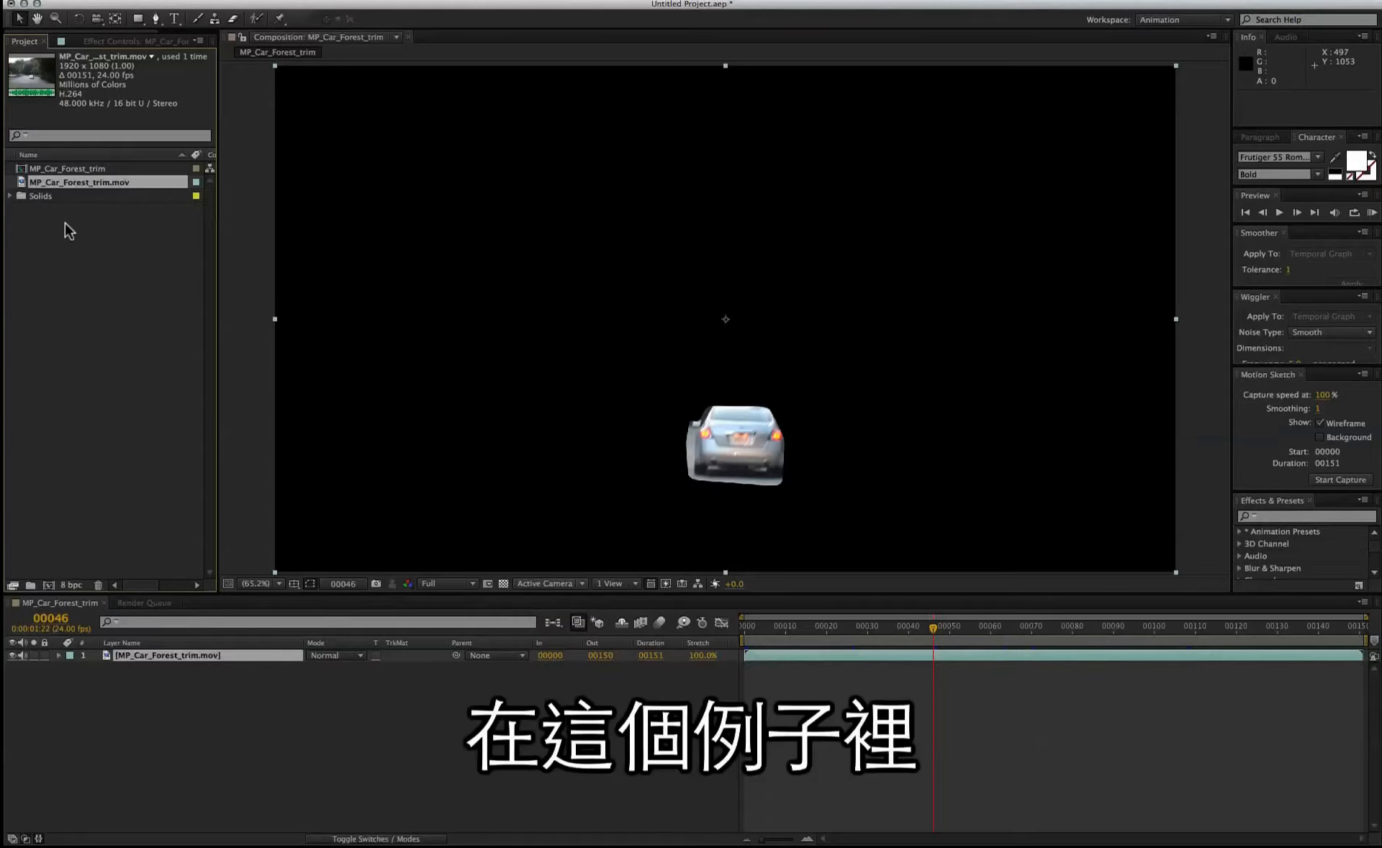
{"action": "left_click", "coordinate": [103, 244]}
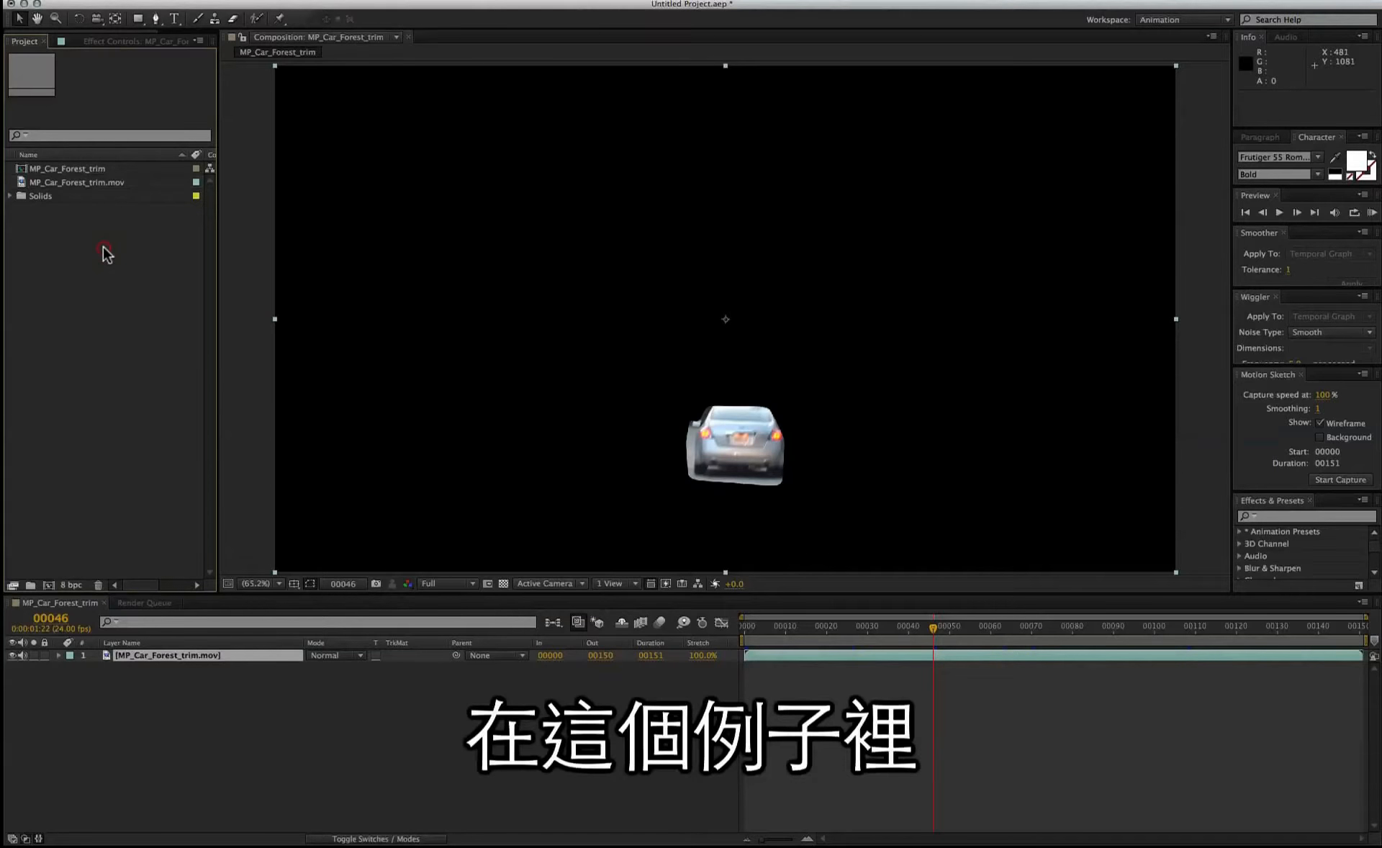
In After Effects, interpret the MP_Car_Forest_trim.mov footage so it conforms to a frame rate of 29.97 fps.
{"action": "left_click", "coordinate": [101, 182]}
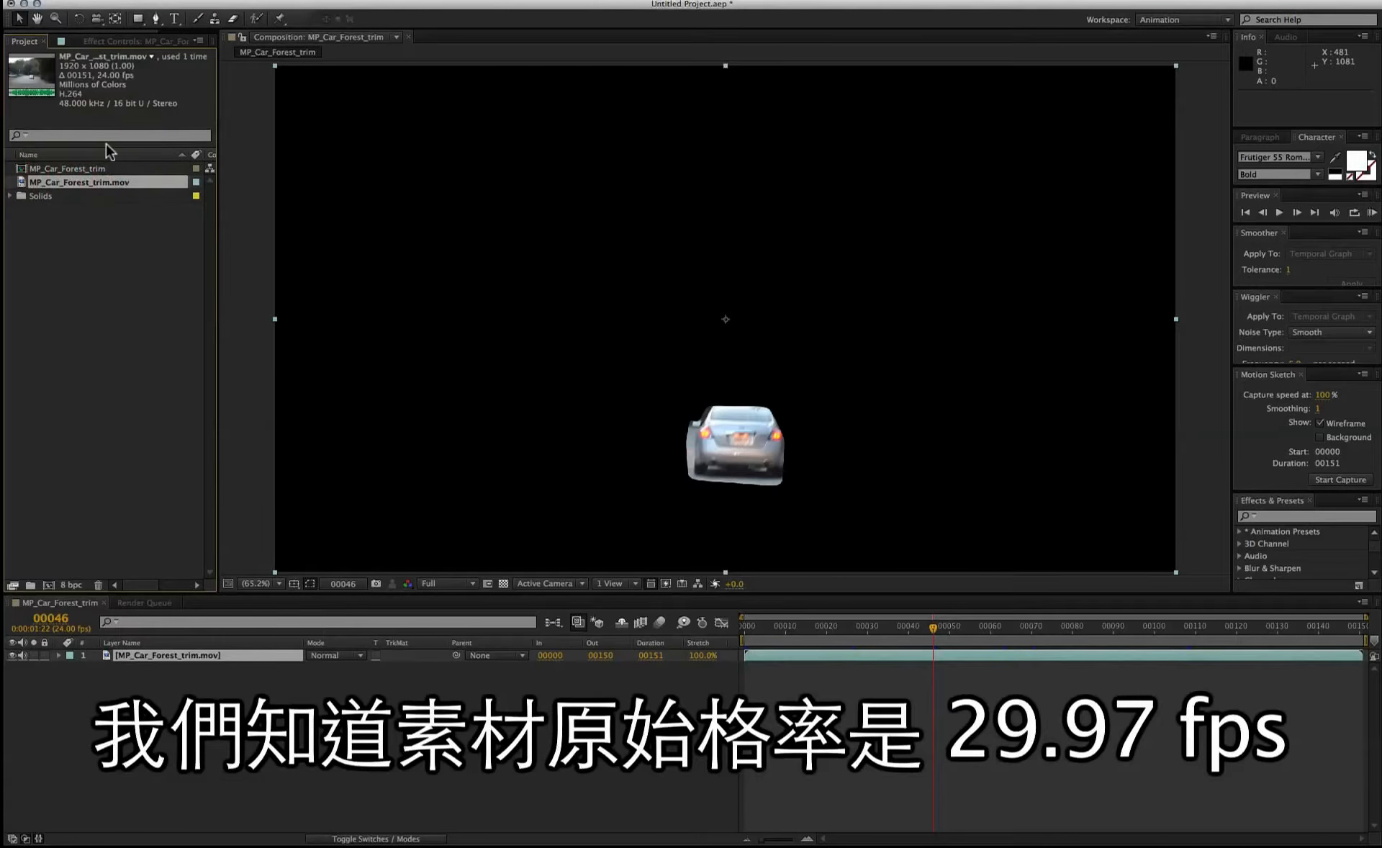
{"action": "right_click", "coordinate": [110, 179]}
{"action": "mouse_move", "coordinate": [217, 259]}
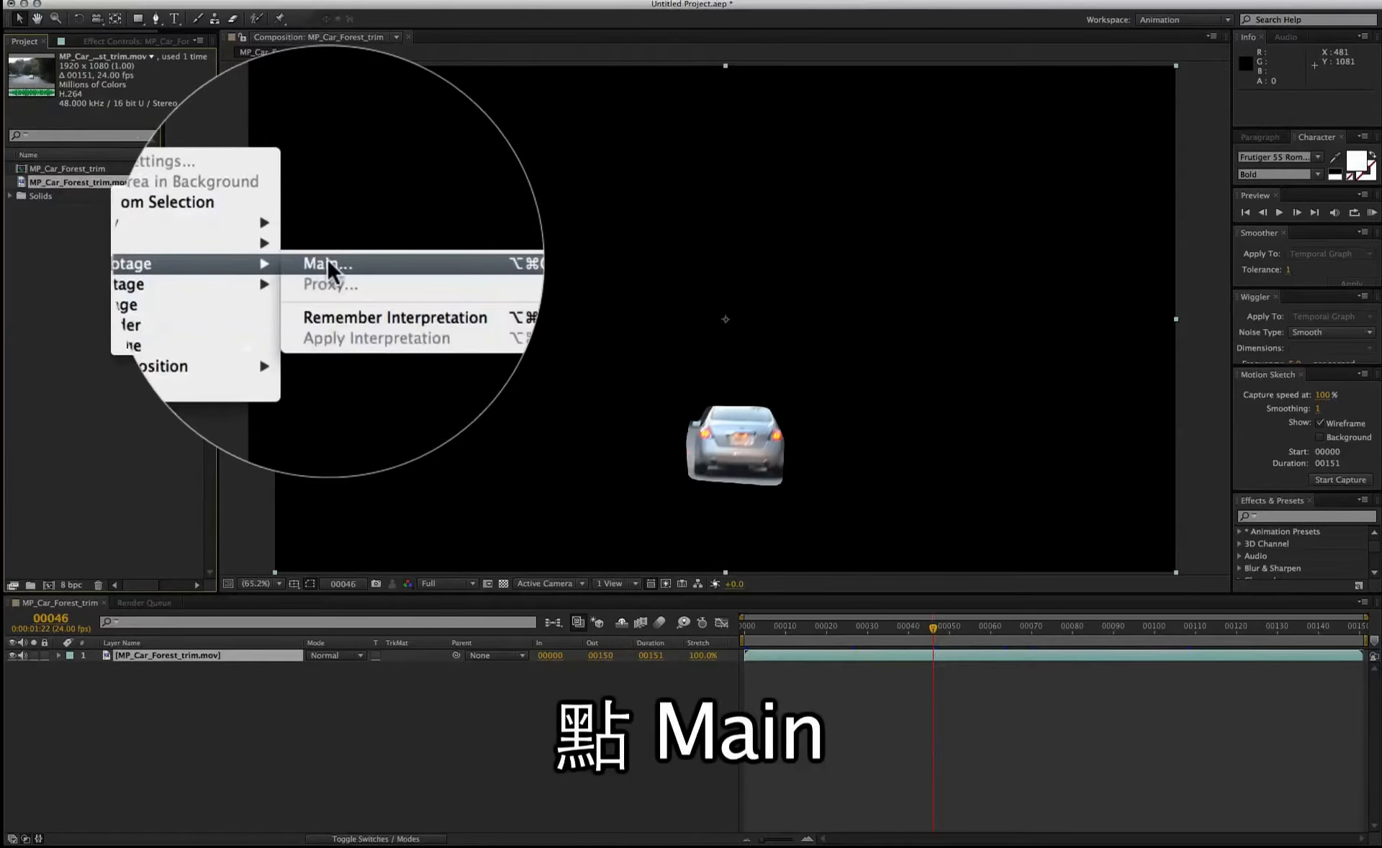
{"action": "left_click", "coordinate": [314, 263]}
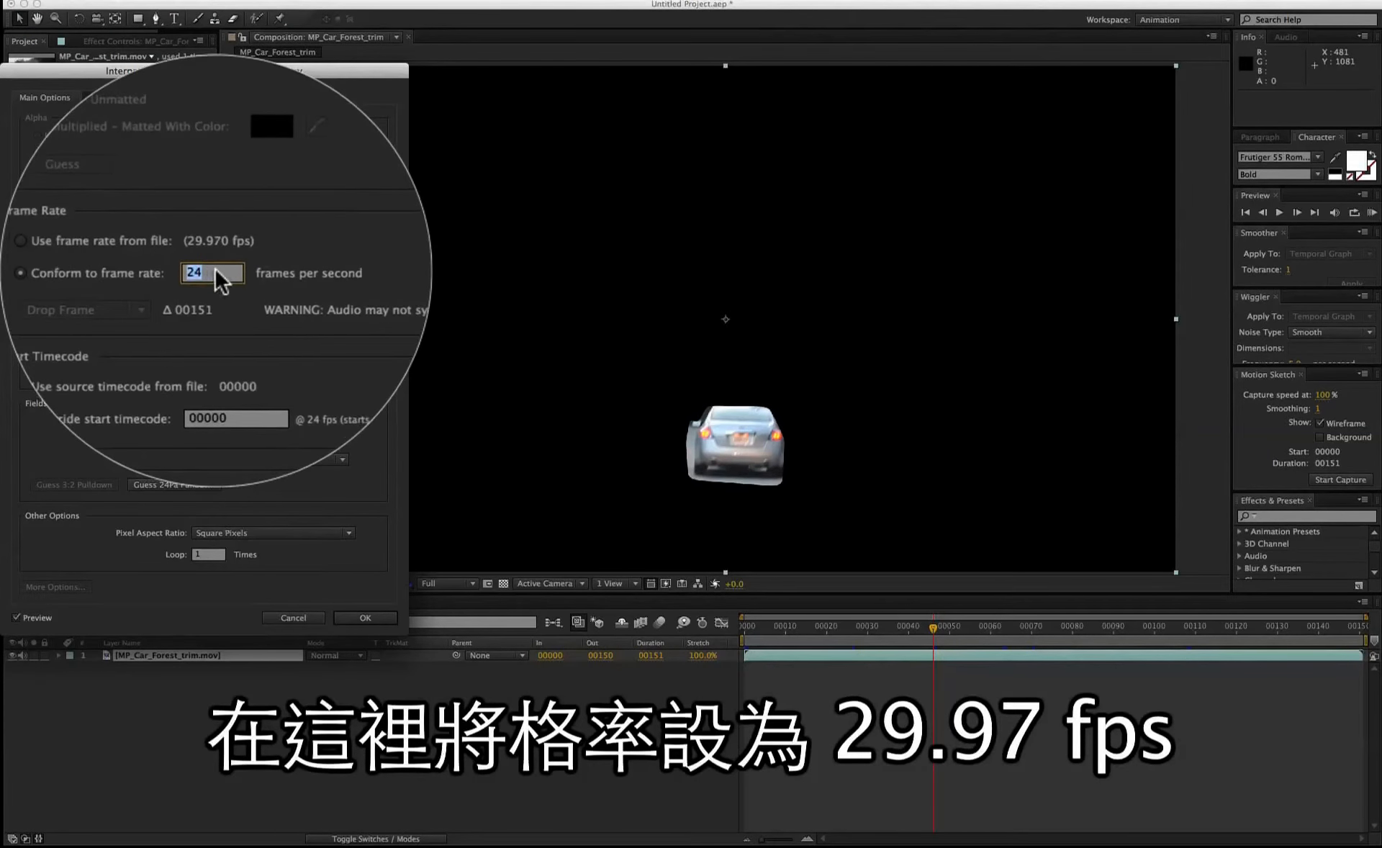
{"action": "type", "text": "29.97"}
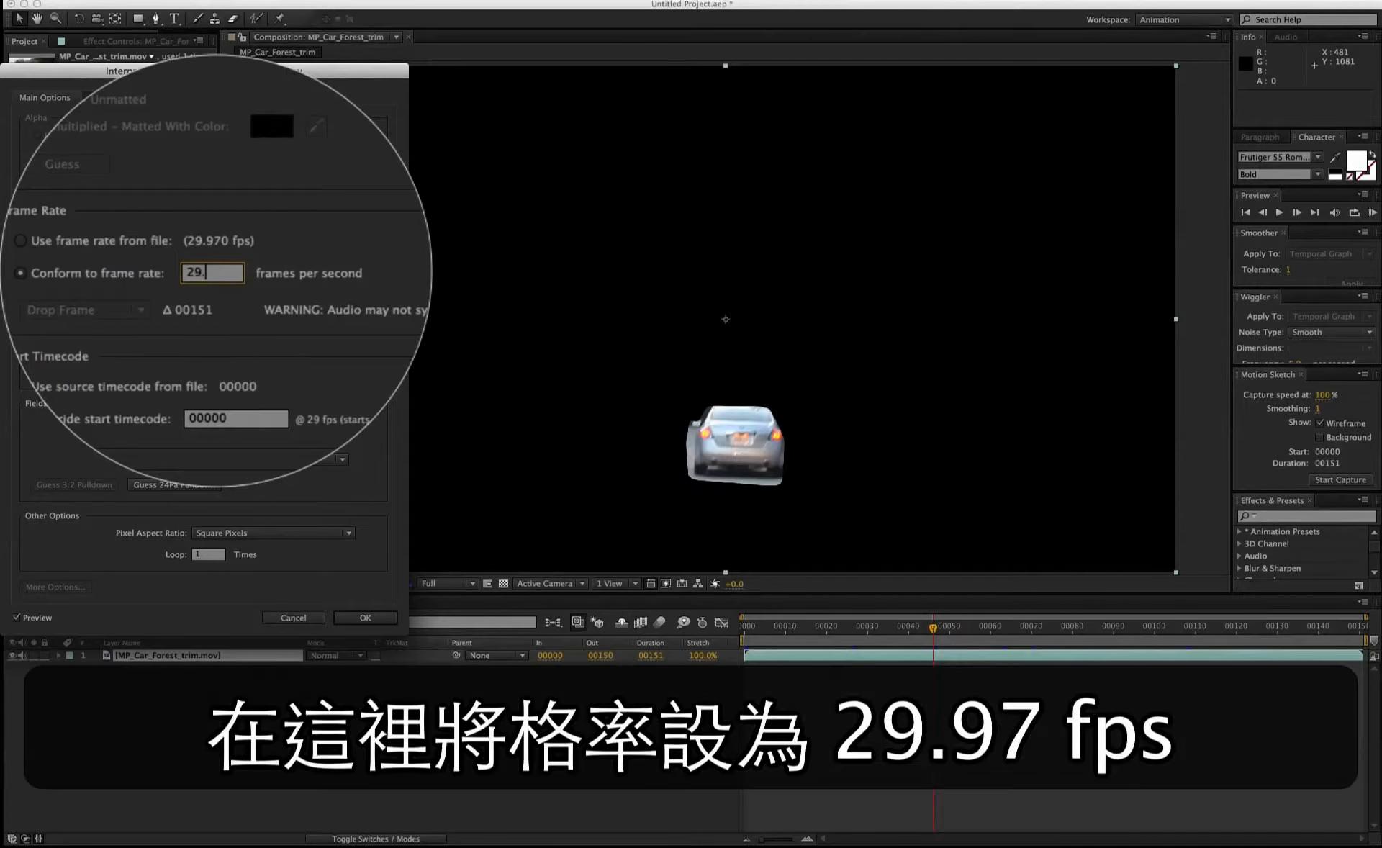
{"action": "left_click", "coordinate": [353, 619]}
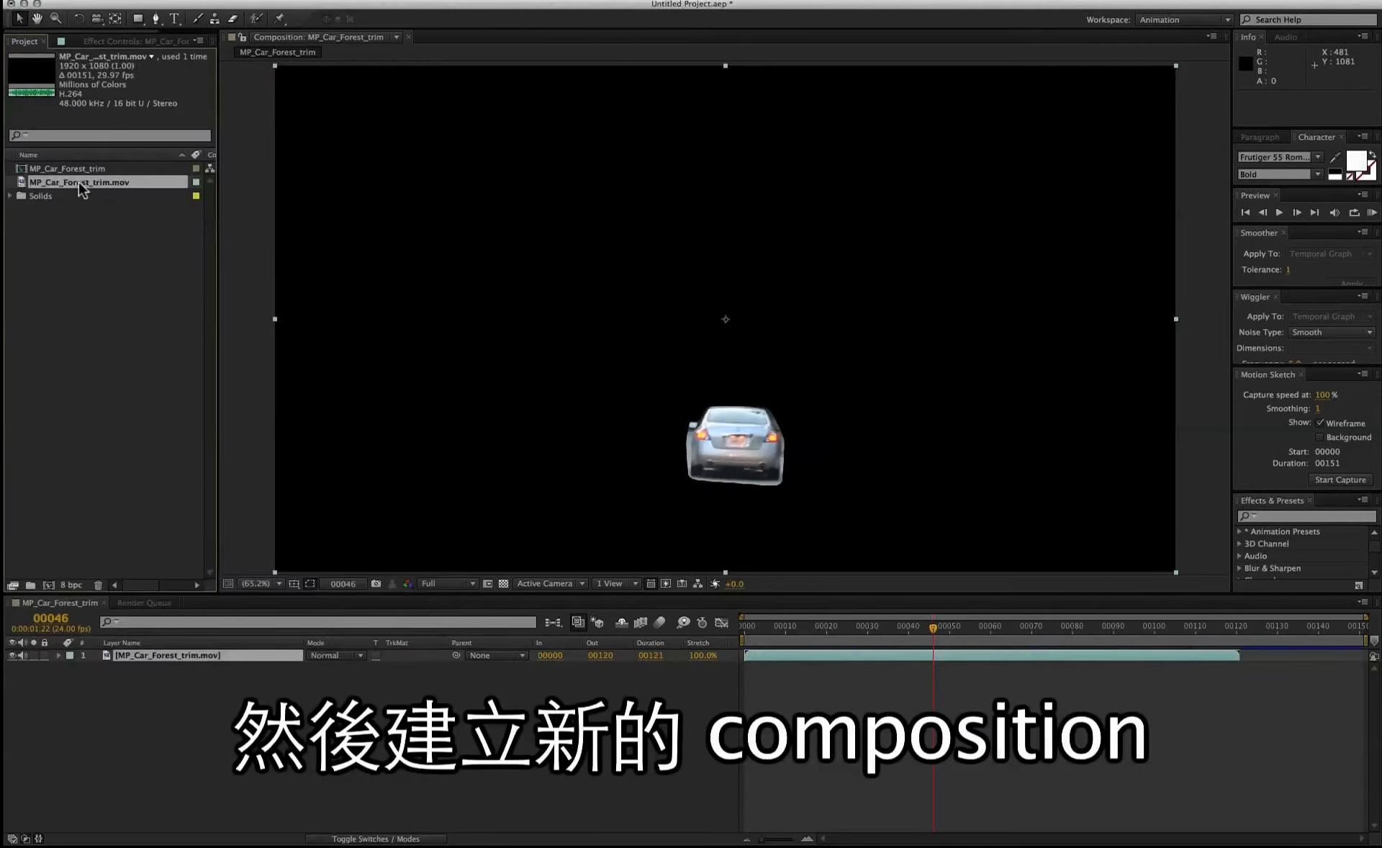
Create a new composition from MP_Car_Forest_trim.mov, paste the mocha shape data onto its layer and scrub the timeline to check the mask.
{"action": "left_click", "coordinate": [48, 586]}
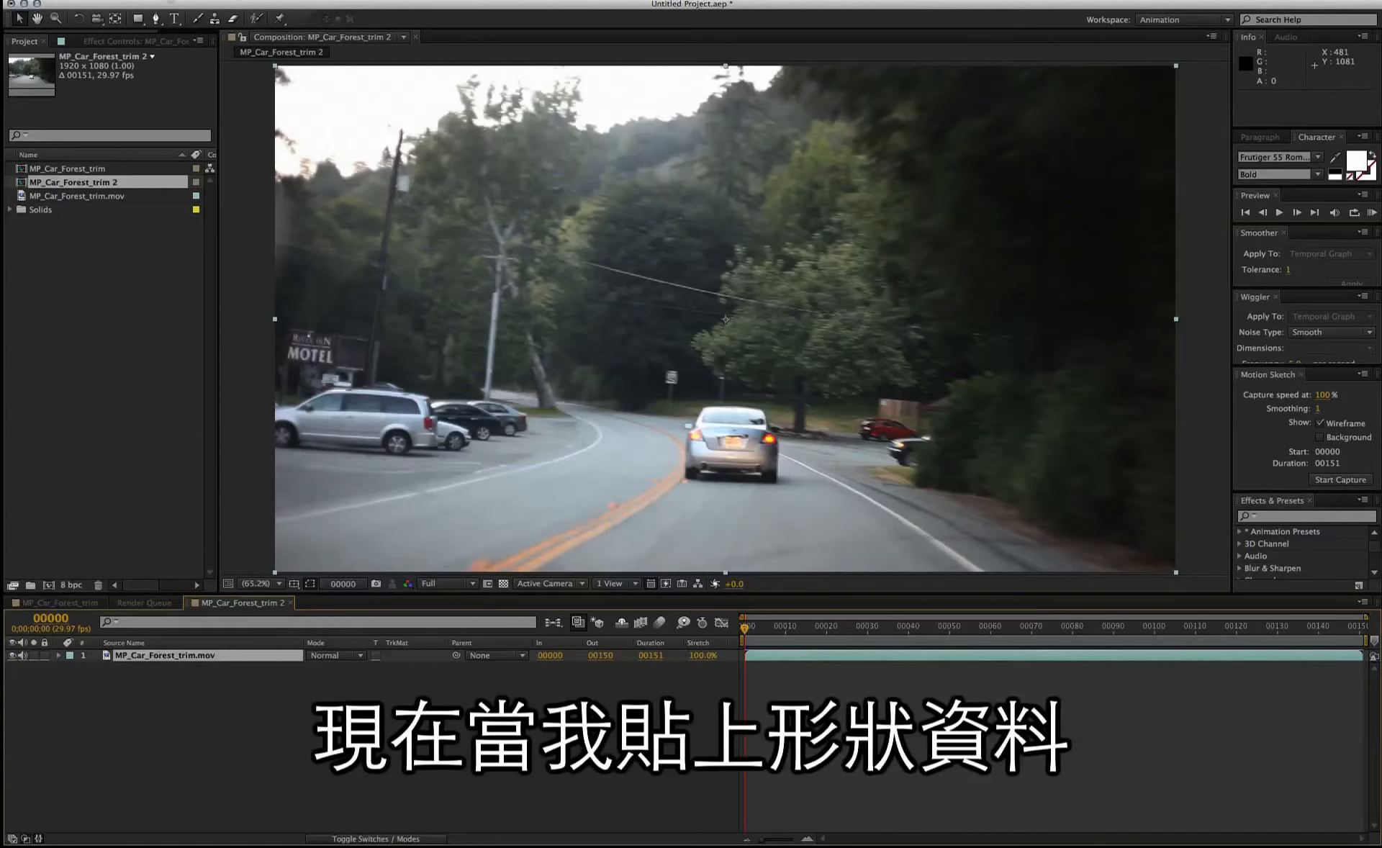
{"action": "left_click", "coordinate": [168, 97]}
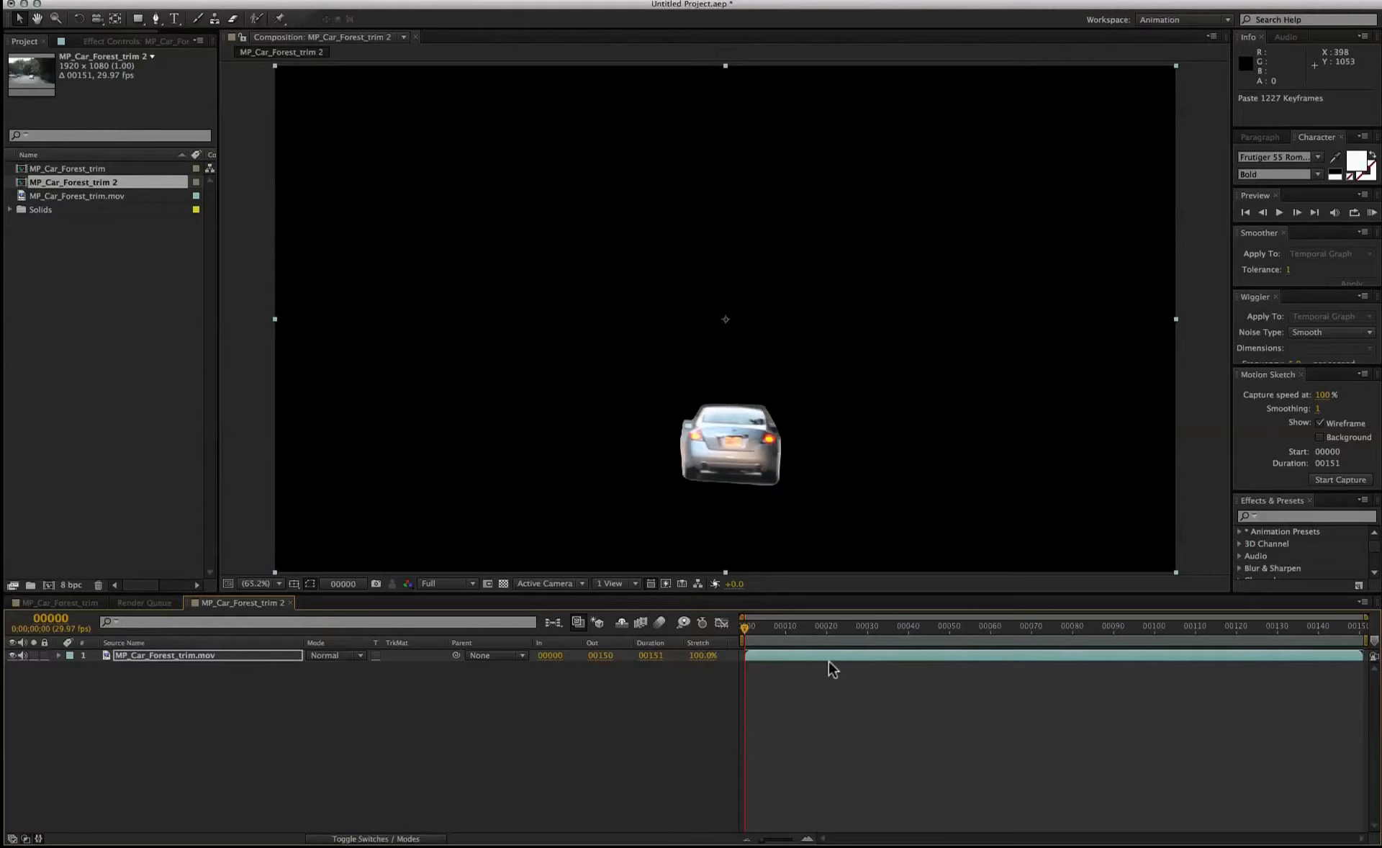
{"action": "left_click_drag", "start_coordinate": [749, 627], "coordinate": [1239, 626]}
{"action": "left_click", "coordinate": [1304, 628]}
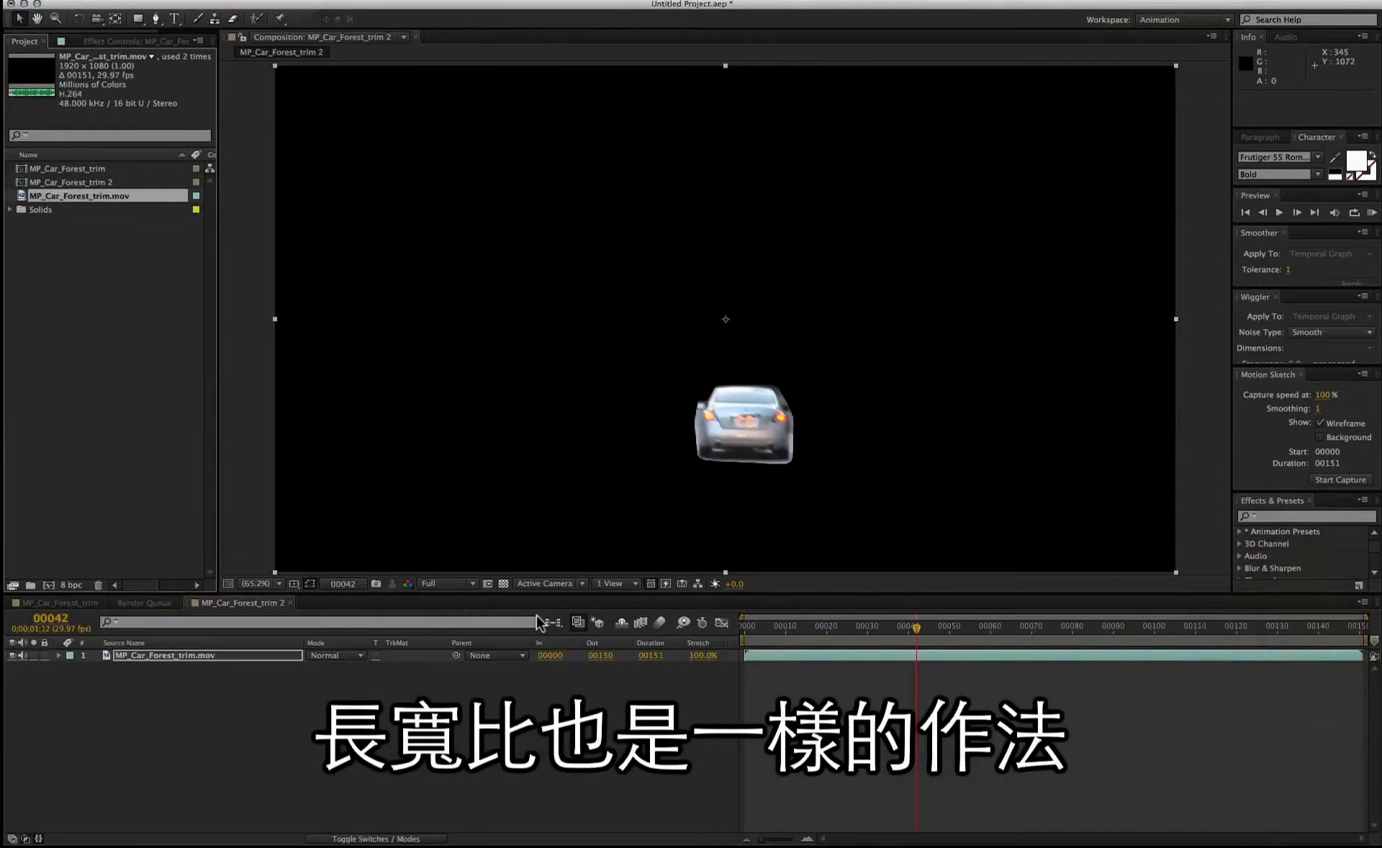
Check the pixel aspect ratio options in the footage interpretation settings of MP_Car_Forest_trim.mov, leaving Square Pixels selected.
{"action": "right_click", "coordinate": [159, 197]}
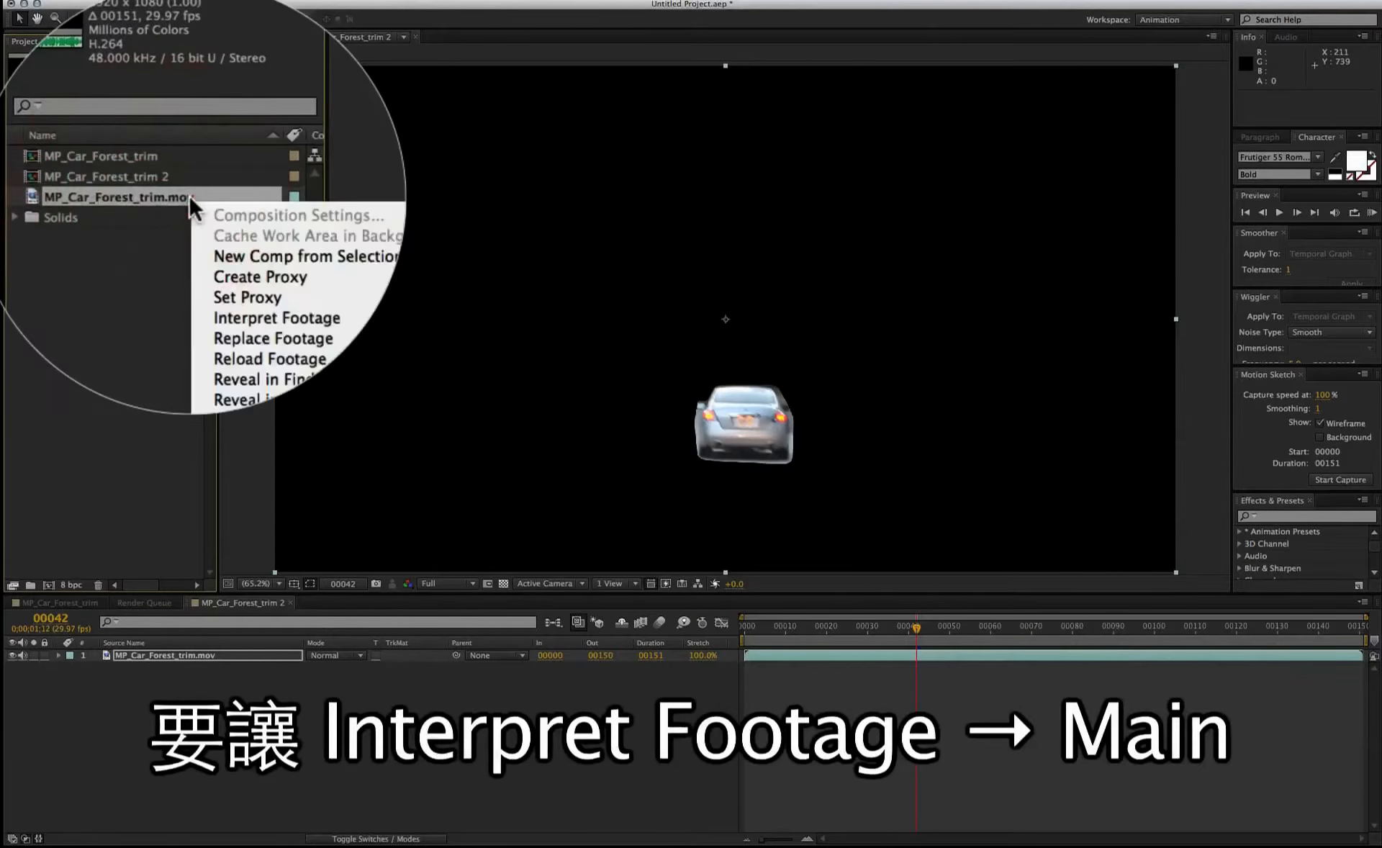
{"action": "mouse_move", "coordinate": [216, 276]}
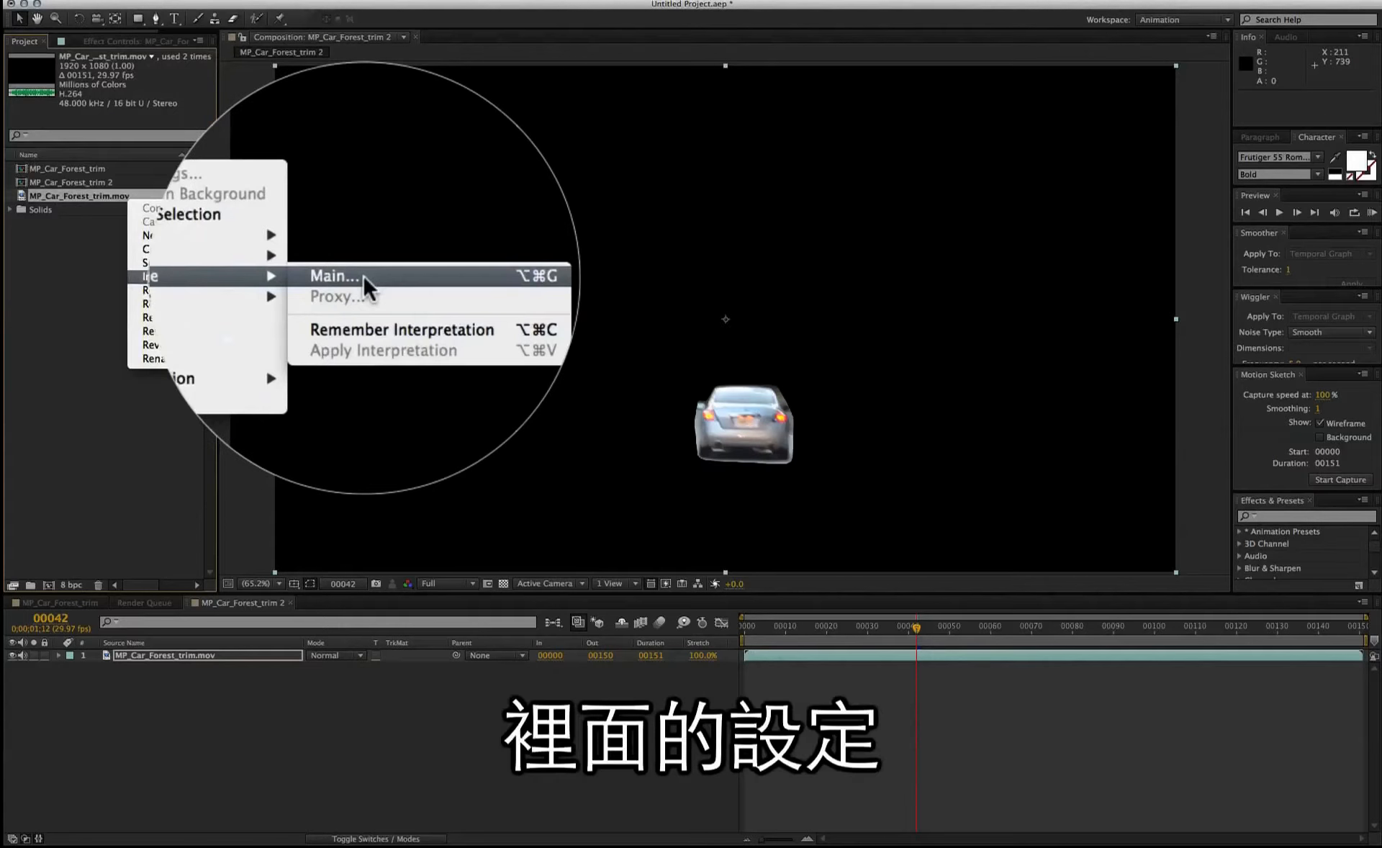
{"action": "left_click", "coordinate": [363, 275]}
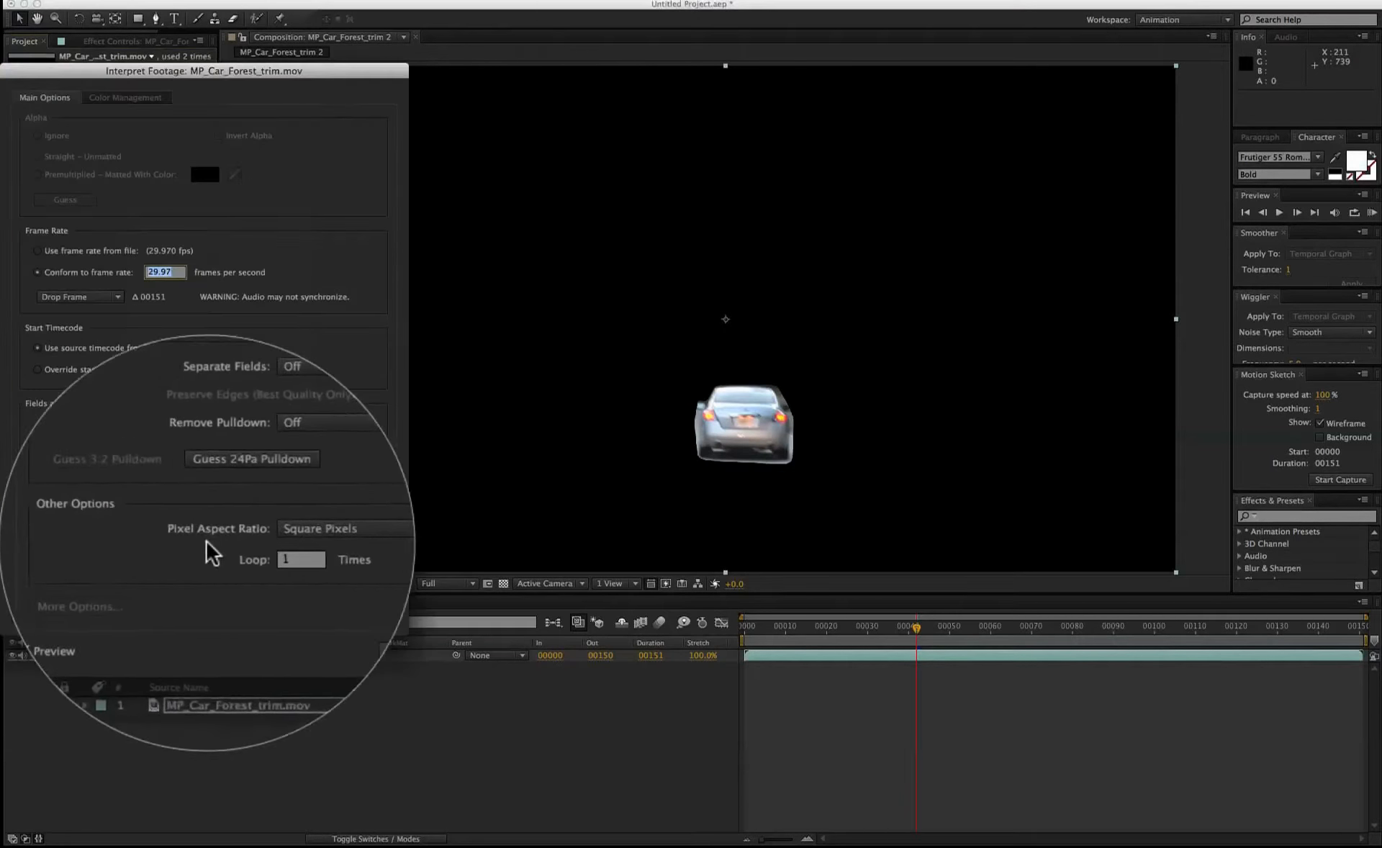
{"action": "left_click", "coordinate": [393, 520]}
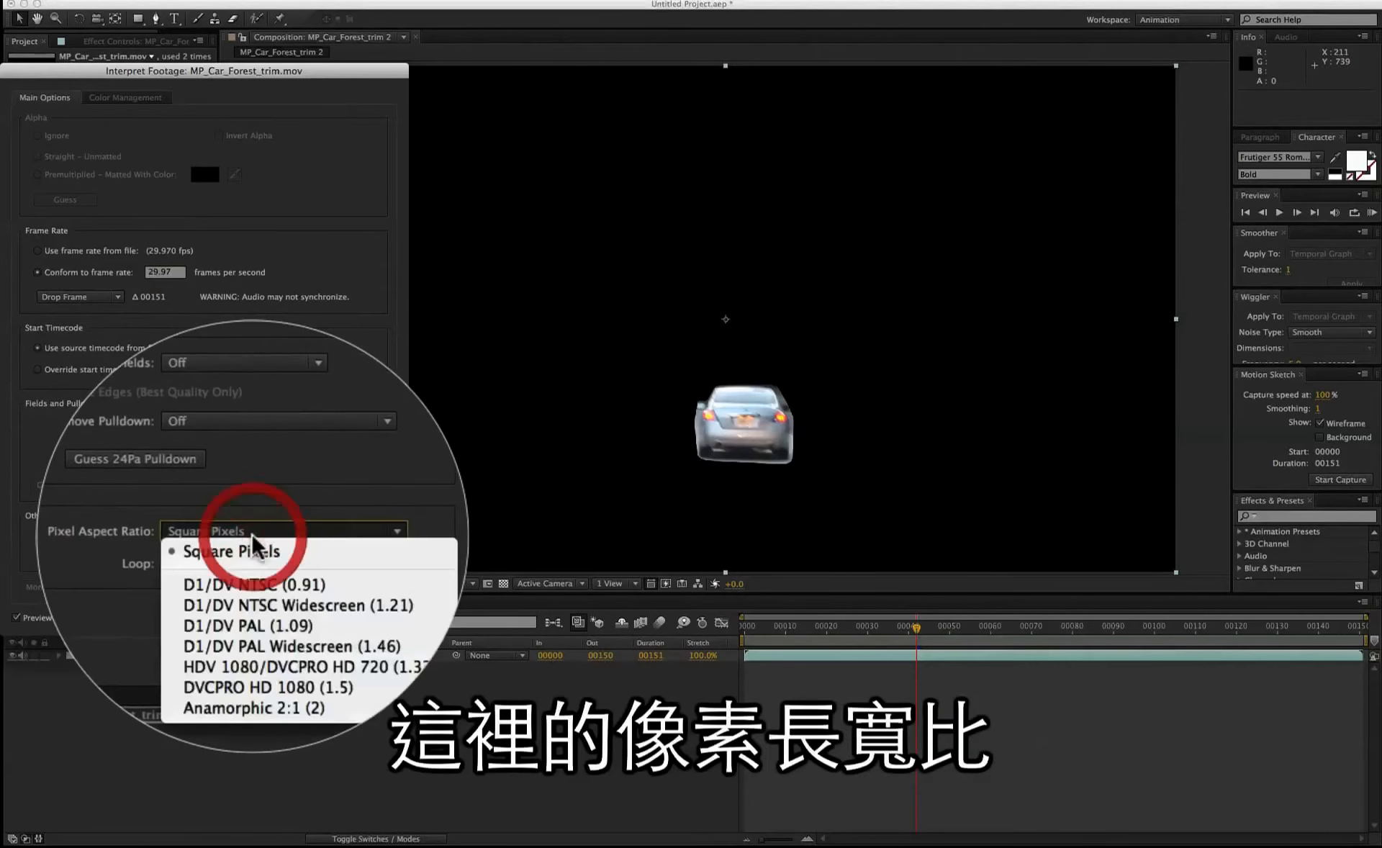
{"action": "left_click", "coordinate": [238, 525]}
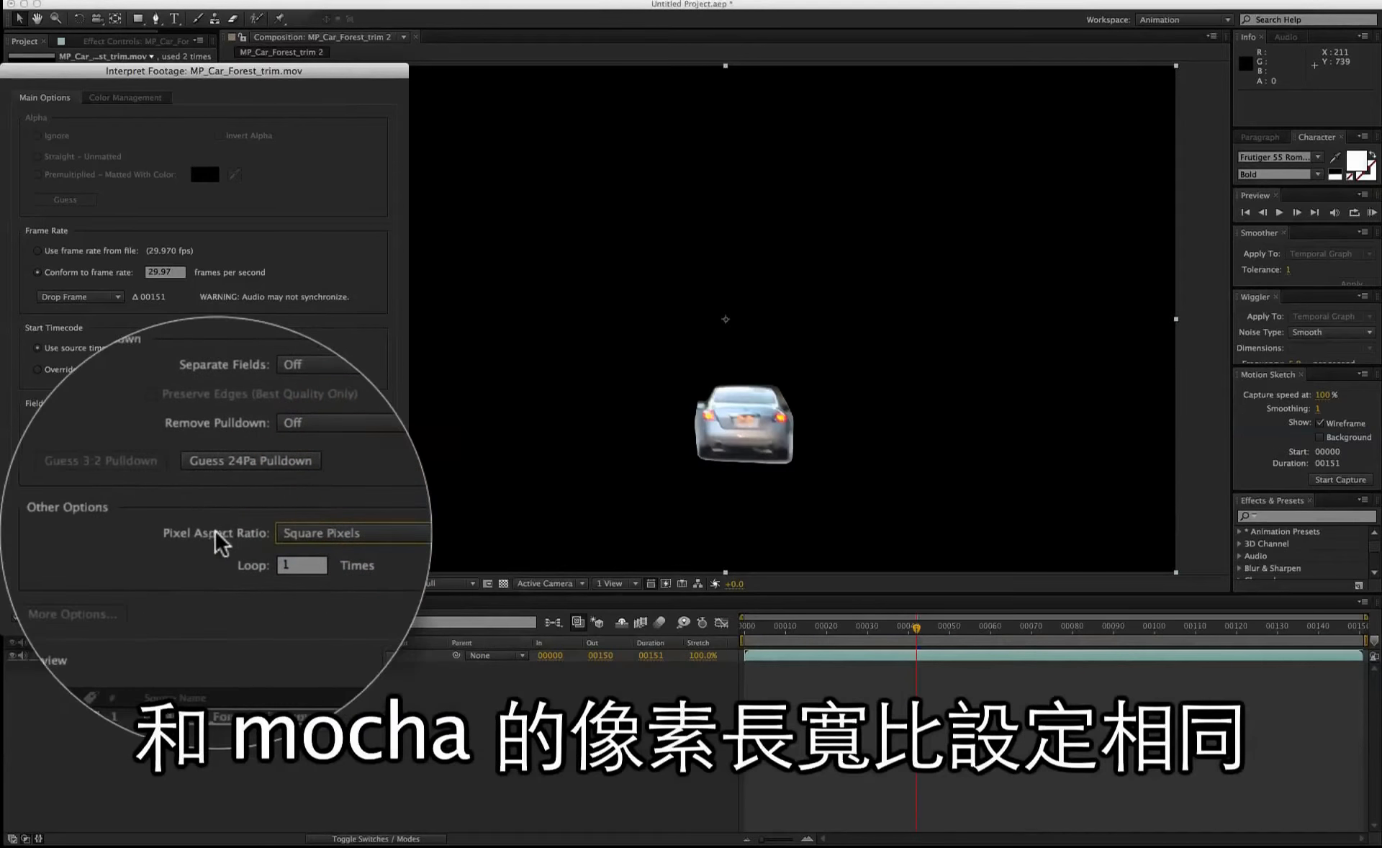
{"action": "left_click", "coordinate": [302, 618]}
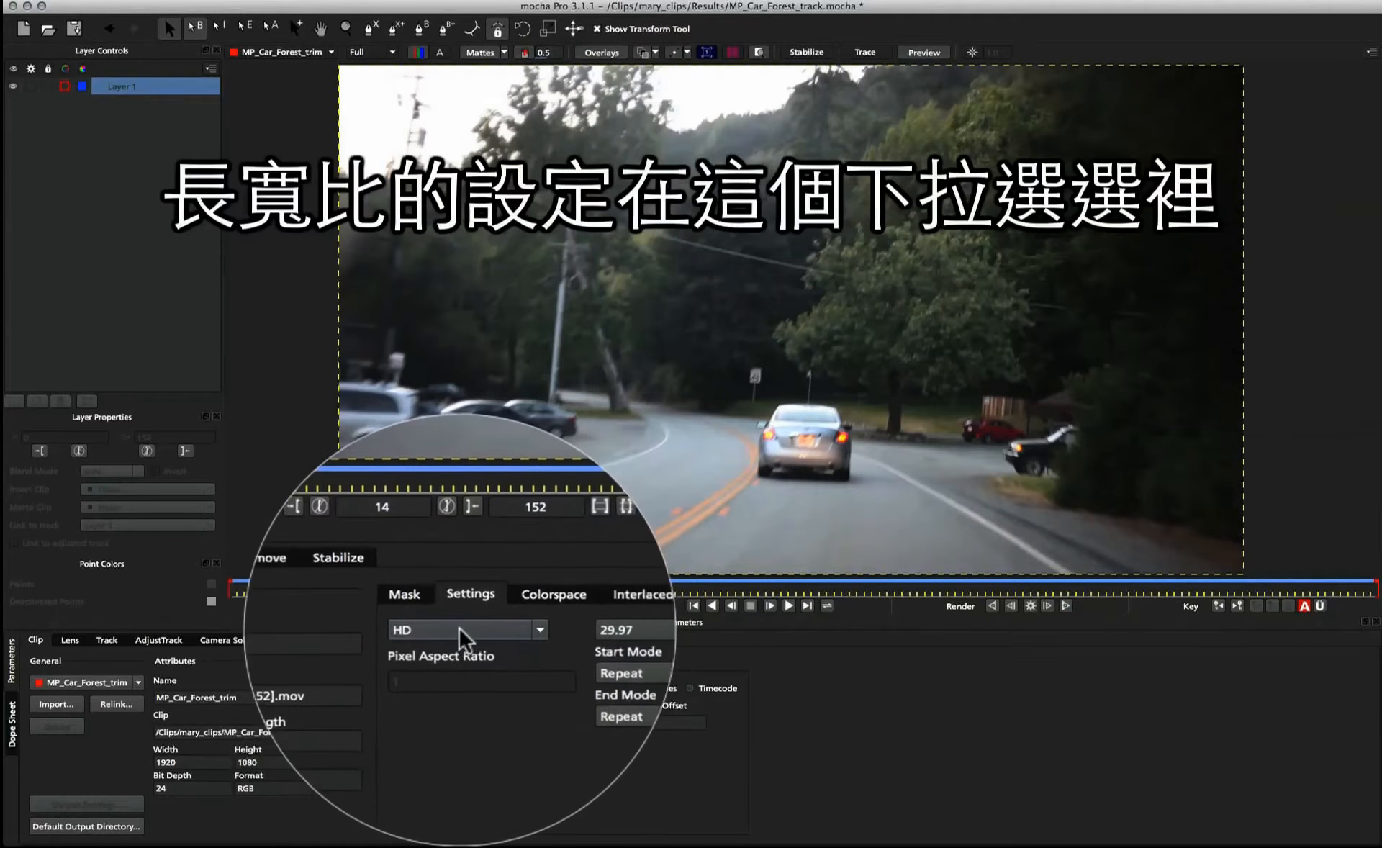
In mocha Pro, set the clip's format preset to Custom and open its pixel aspect ratio value for editing.
{"action": "left_click", "coordinate": [505, 626]}
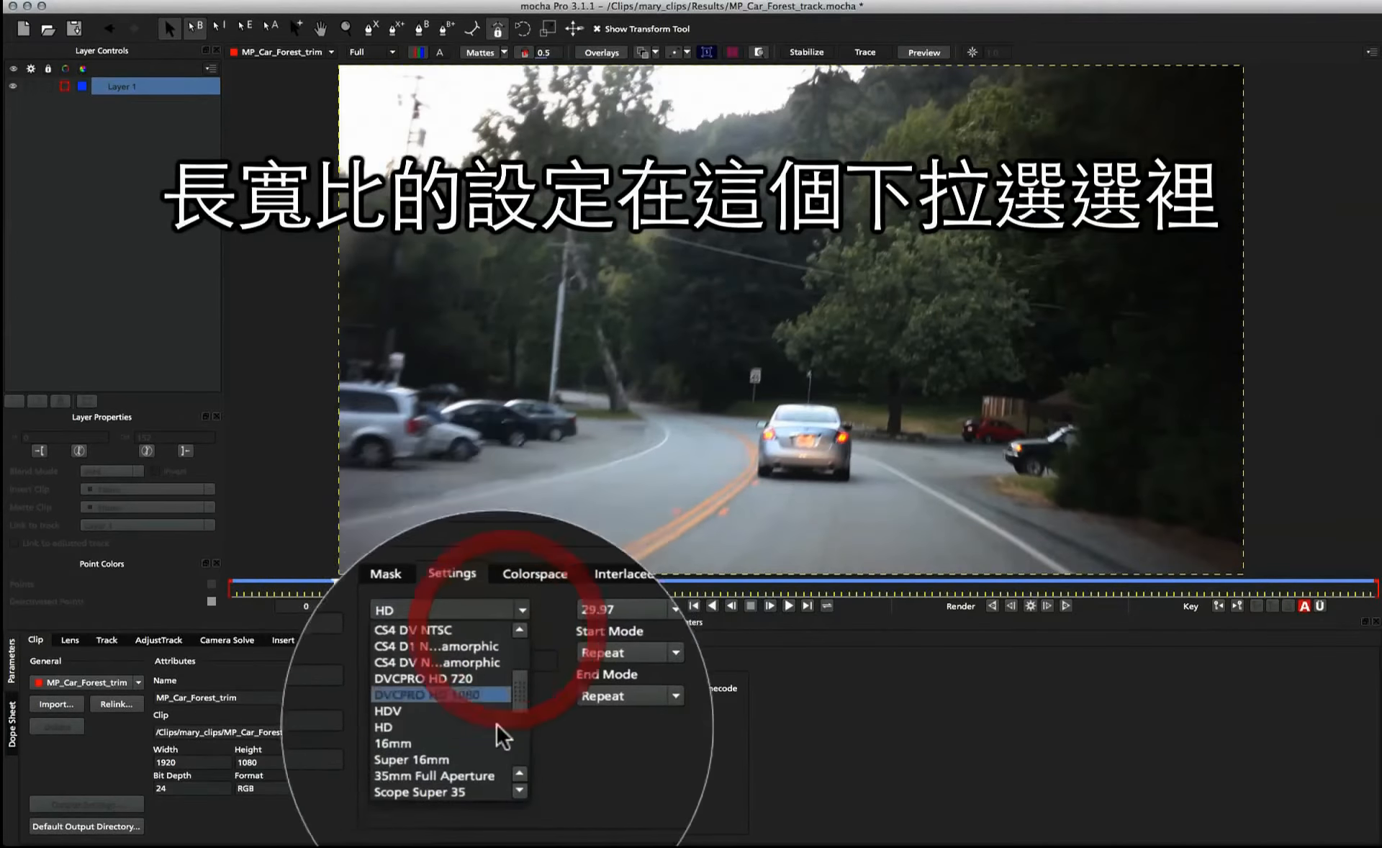
{"action": "scroll", "coordinate": [513, 743], "scroll_direction": "down", "scroll_amount": 5}
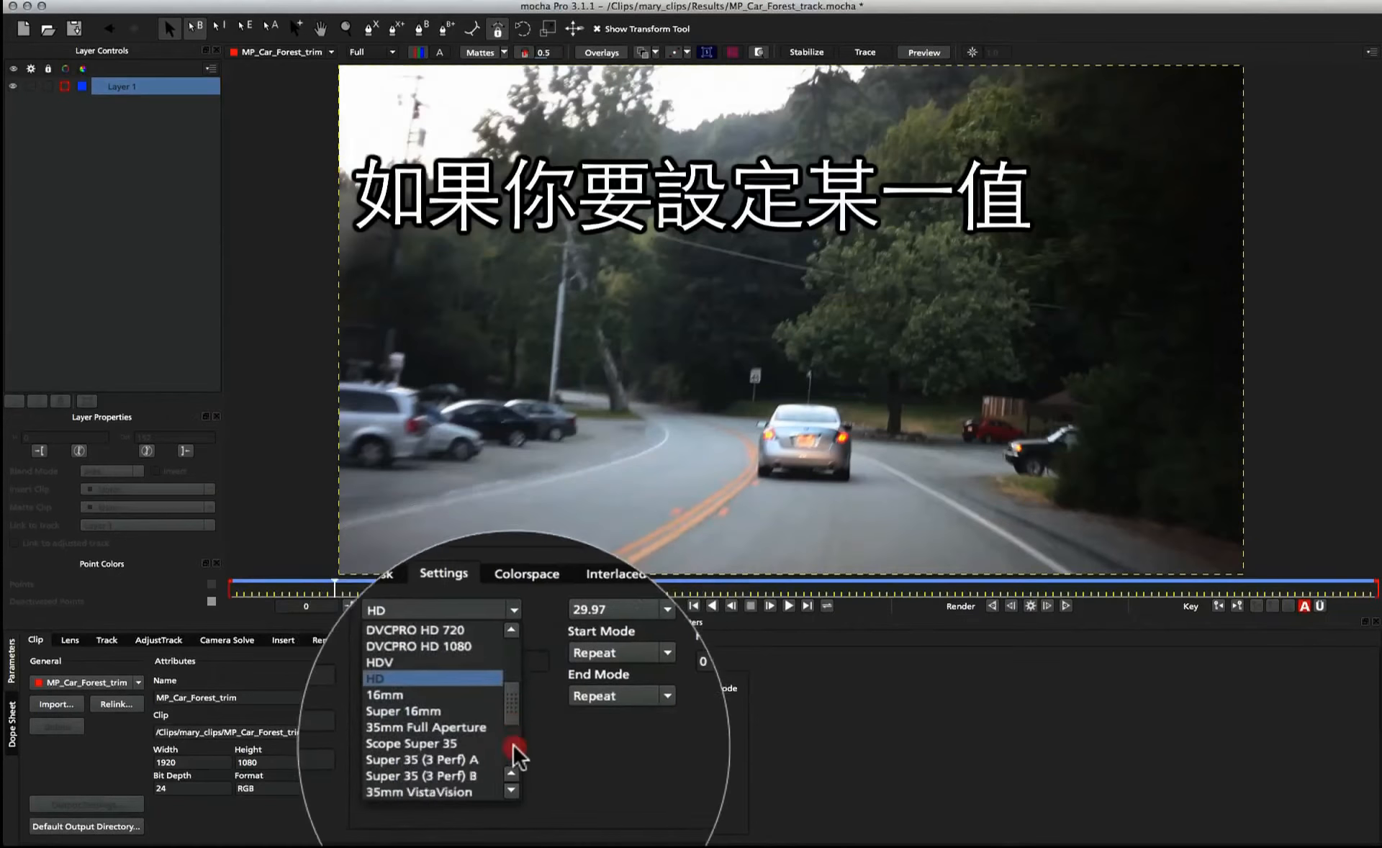
{"action": "left_click", "coordinate": [477, 778]}
{"action": "left_click", "coordinate": [446, 789]}
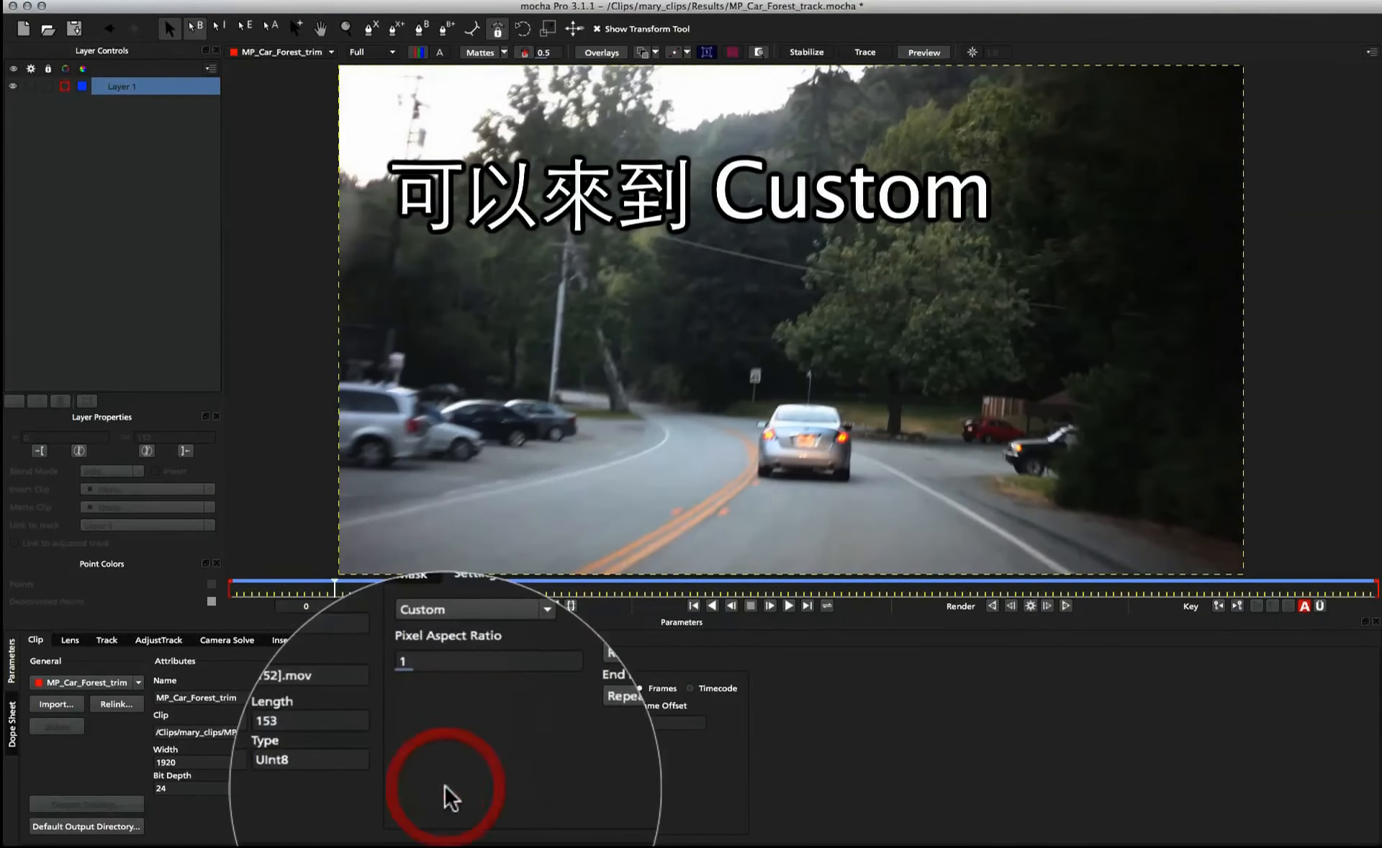
{"action": "double_click", "coordinate": [431, 662]}
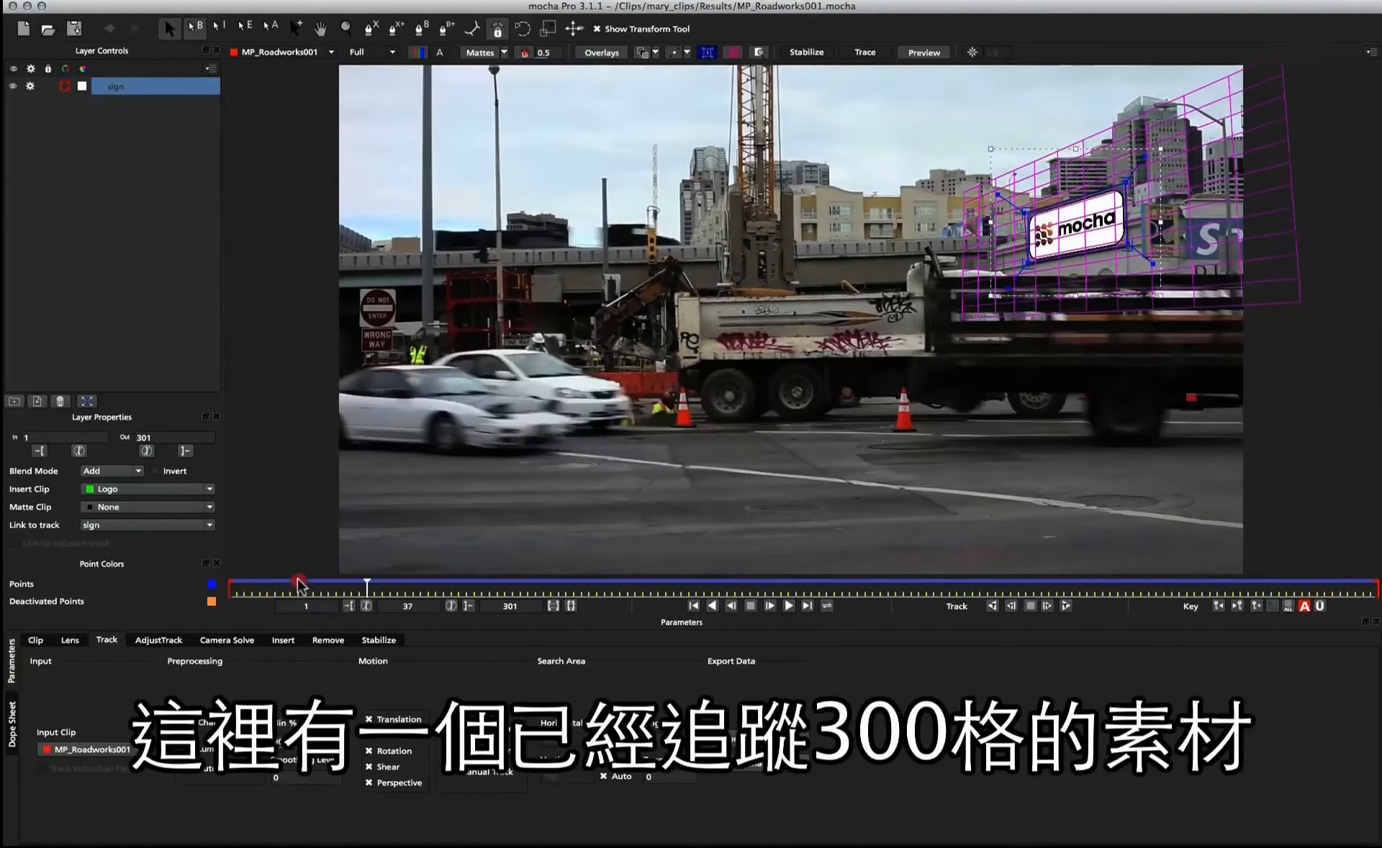
Scrub through the MP_Roadworks001 clip to review the tracked logo insert, and return to the first frame.
{"action": "left_click_drag", "start_coordinate": [298, 579], "coordinate": [676, 579]}
{"action": "left_click_drag", "start_coordinate": [580, 578], "coordinate": [196, 574]}
{"action": "left_click", "coordinate": [693, 605]}
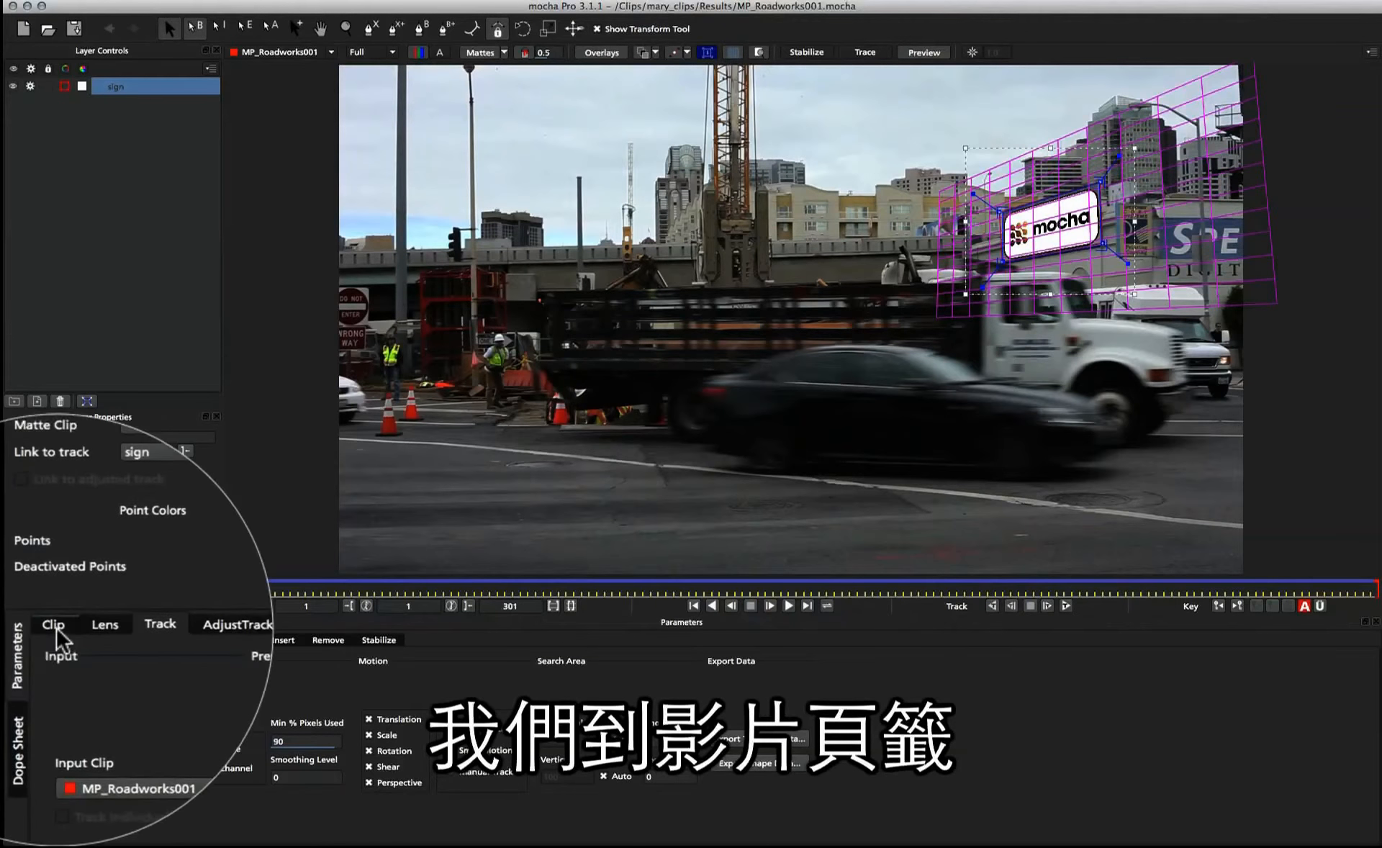
Relink the MP_Roadworks001 clip to MP_Roadworks001.MOV in mary_clips, importing frames 0 to 341.
{"action": "left_click", "coordinate": [35, 639]}
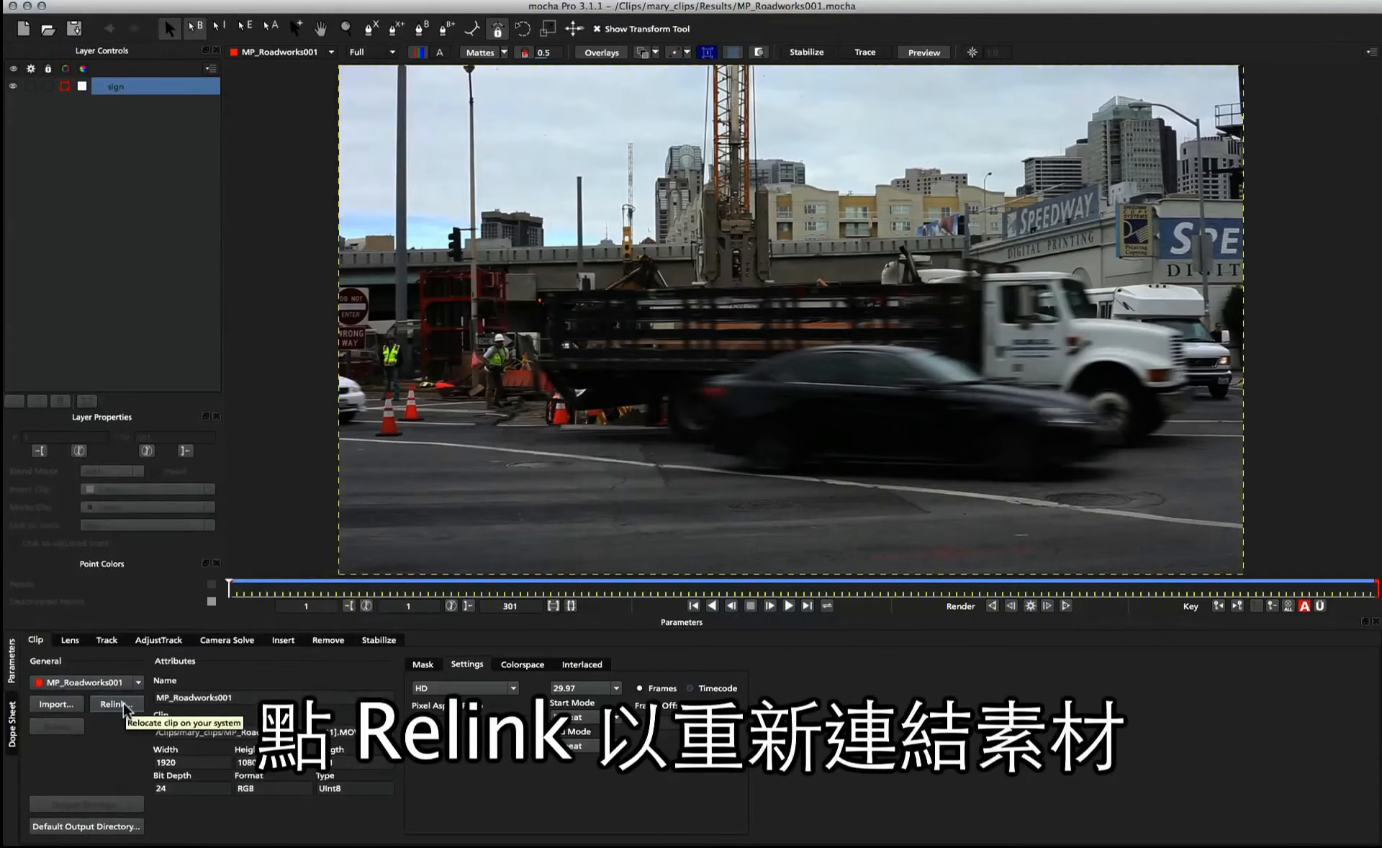
{"action": "left_click", "coordinate": [125, 707]}
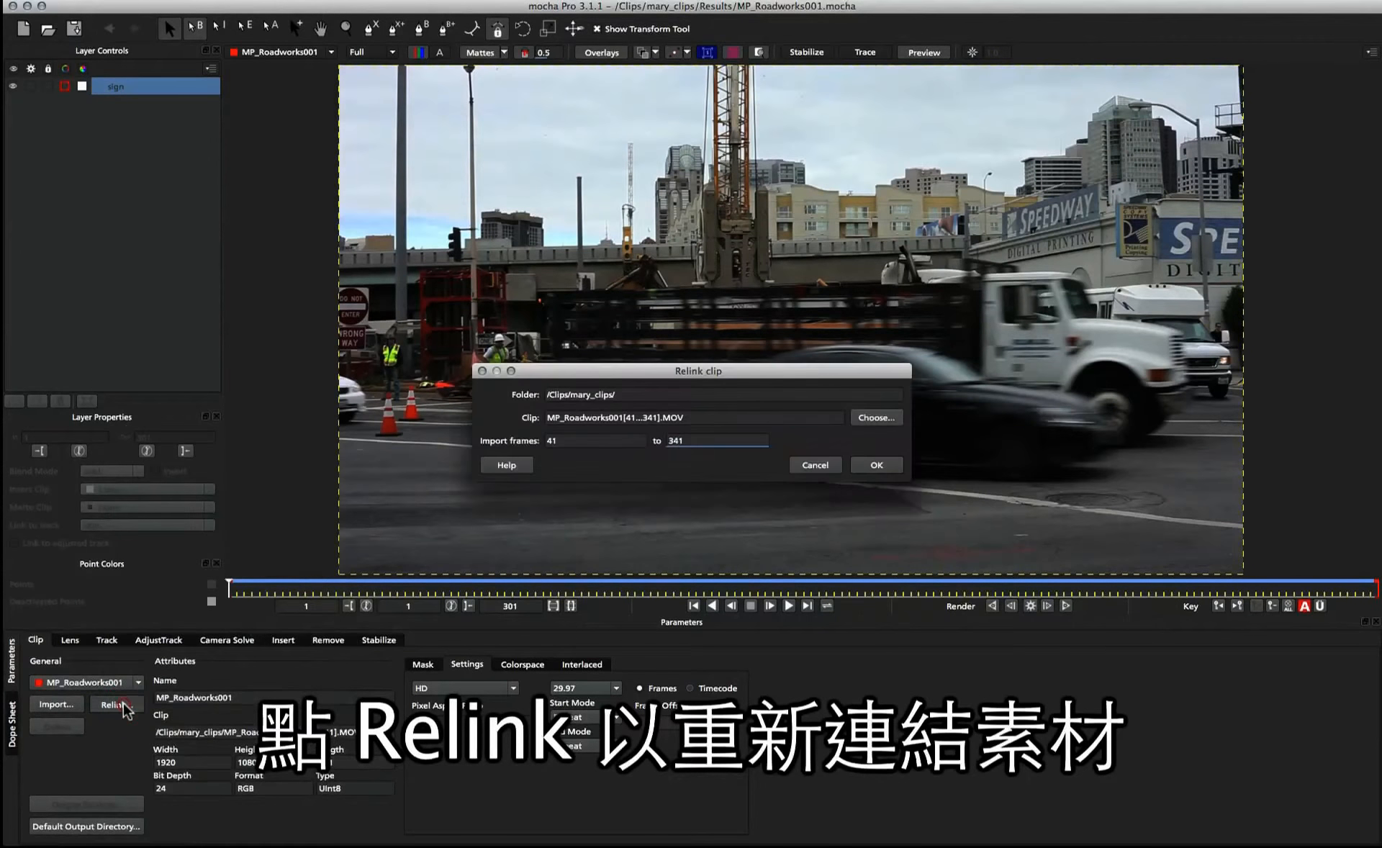
{"action": "left_click", "coordinate": [869, 416]}
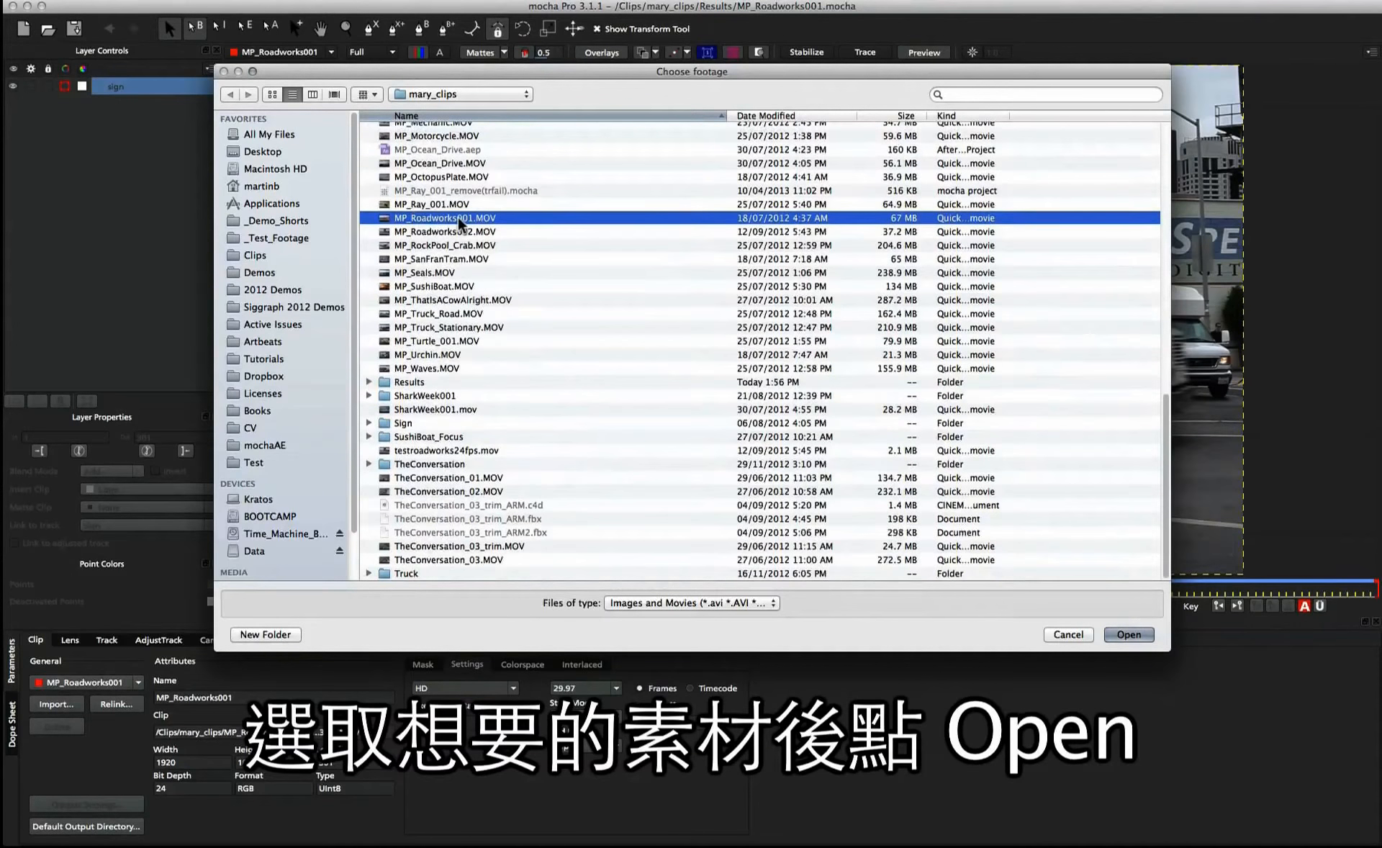
{"action": "left_click", "coordinate": [1134, 634]}
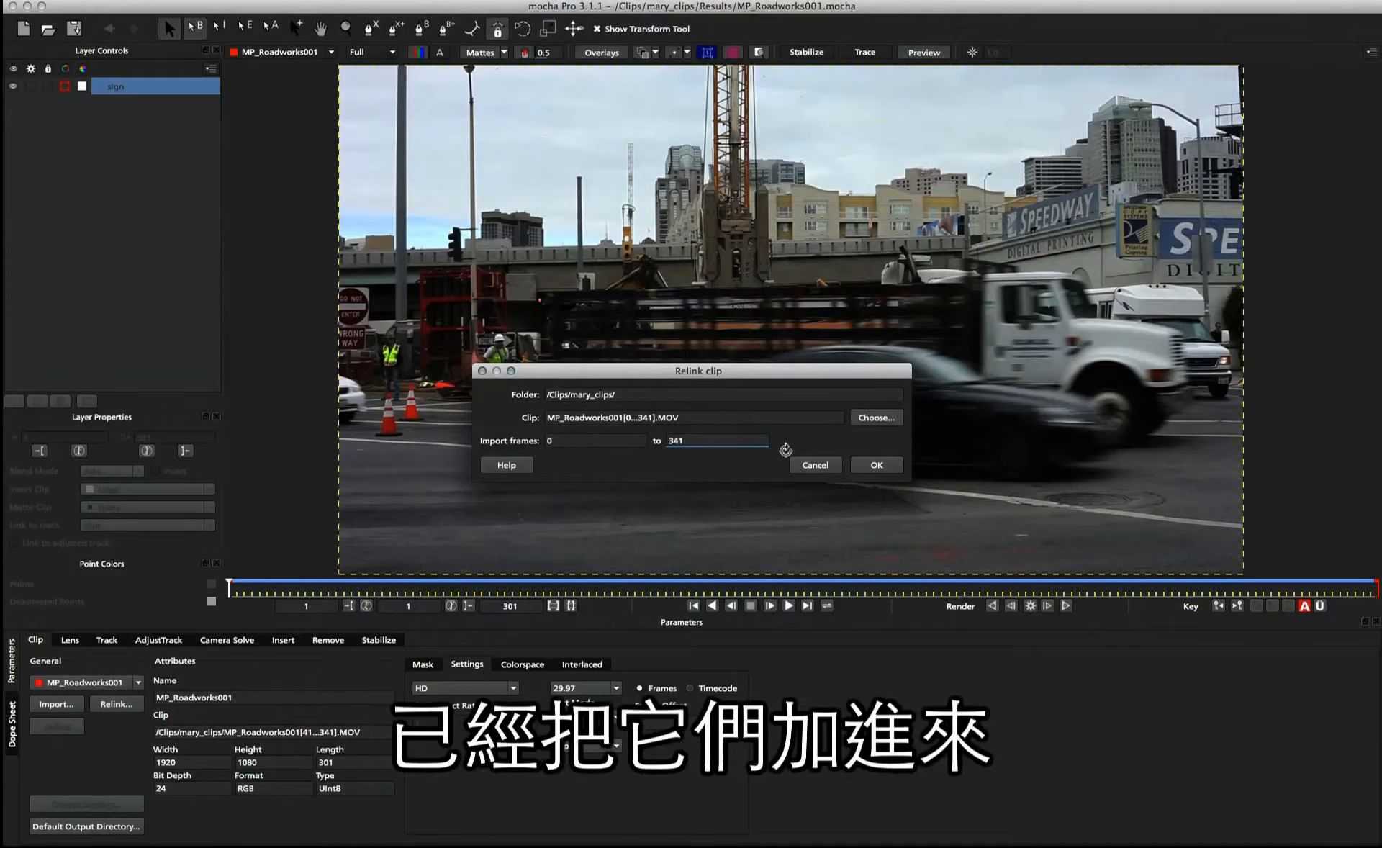
{"action": "left_click", "coordinate": [896, 466]}
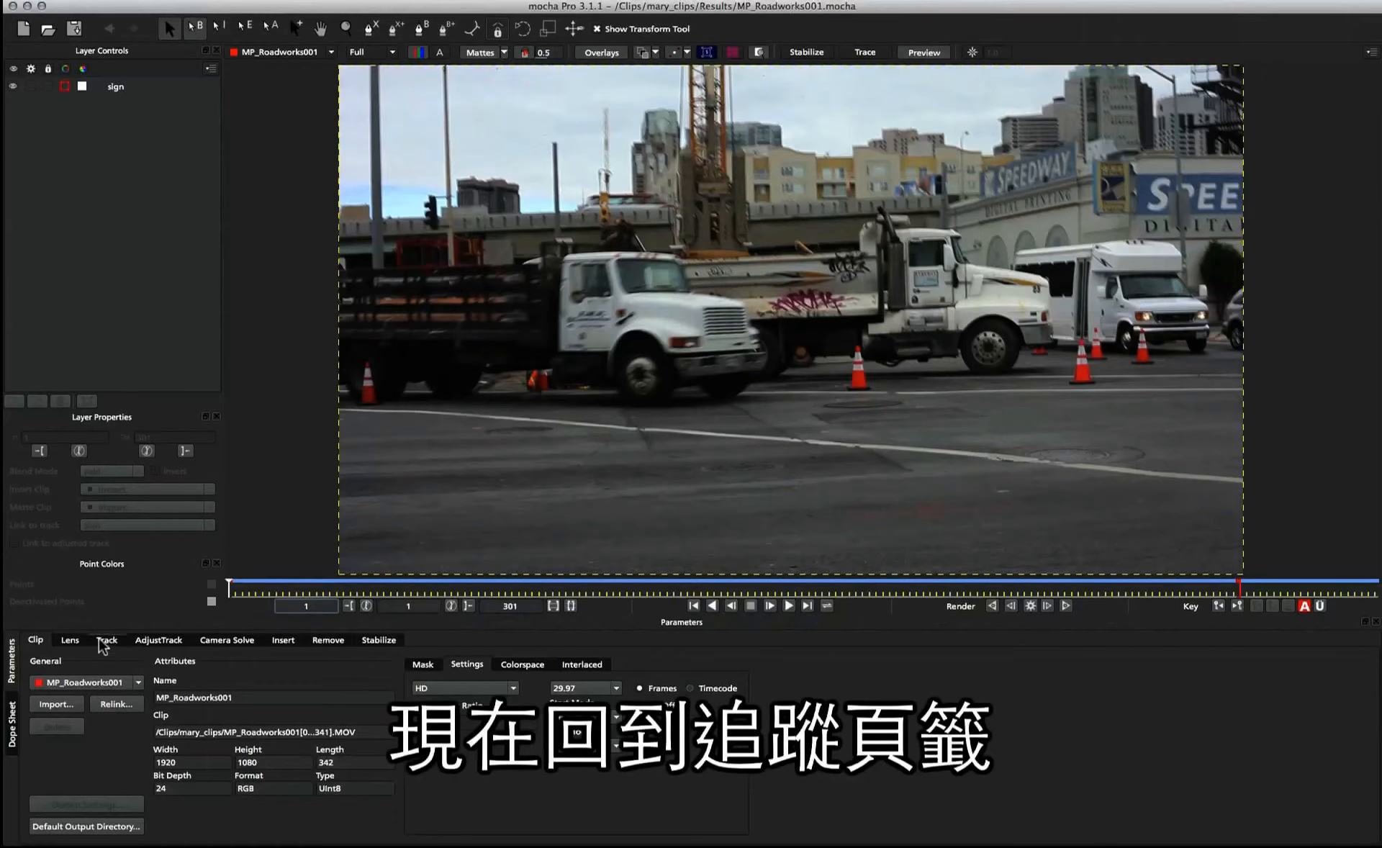
Show the sign layer's spline and planar overlay in the Track view, and extend the timeline out point to the last frame, 342.
{"action": "left_click", "coordinate": [101, 640]}
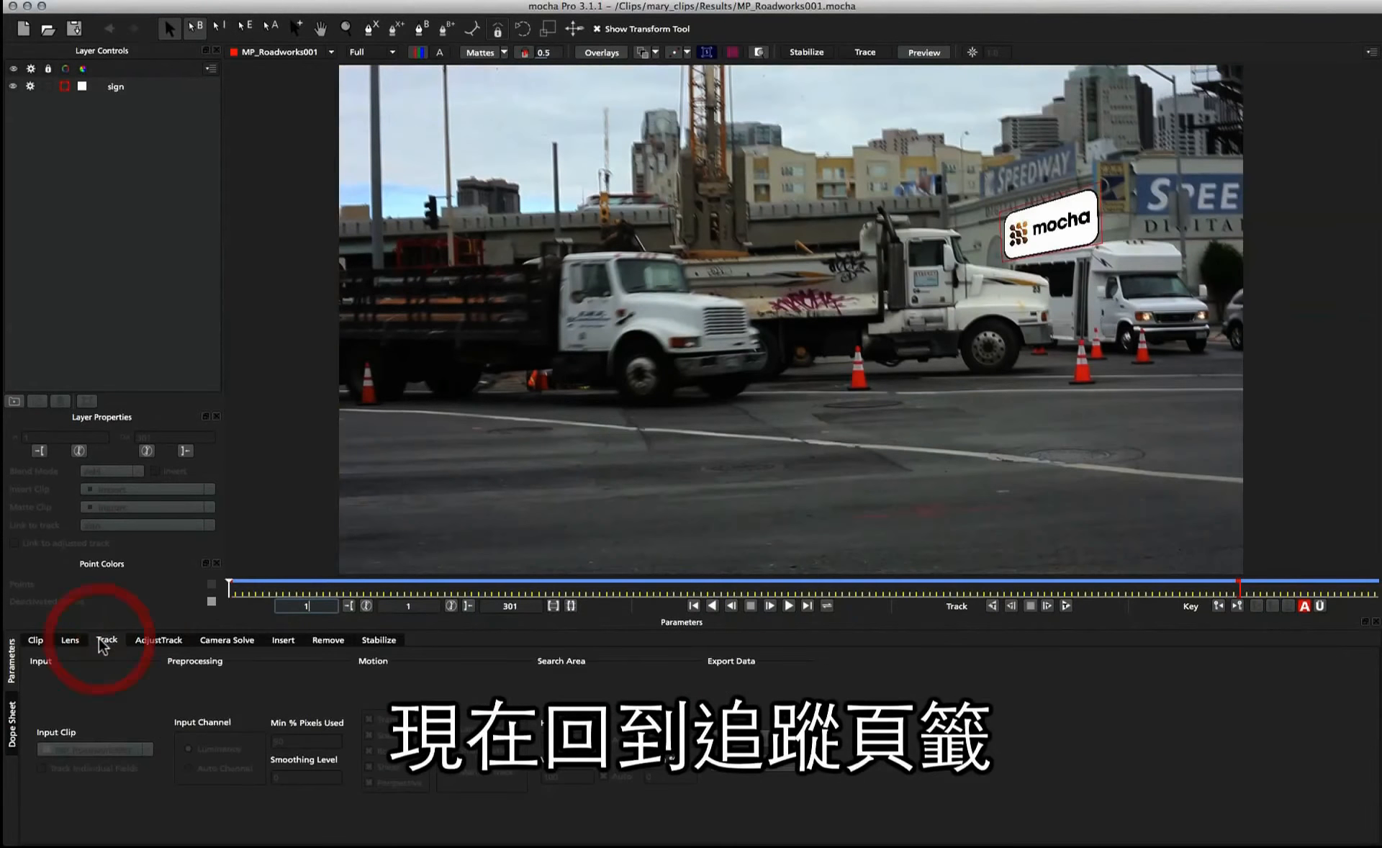
{"action": "left_click", "coordinate": [1072, 200]}
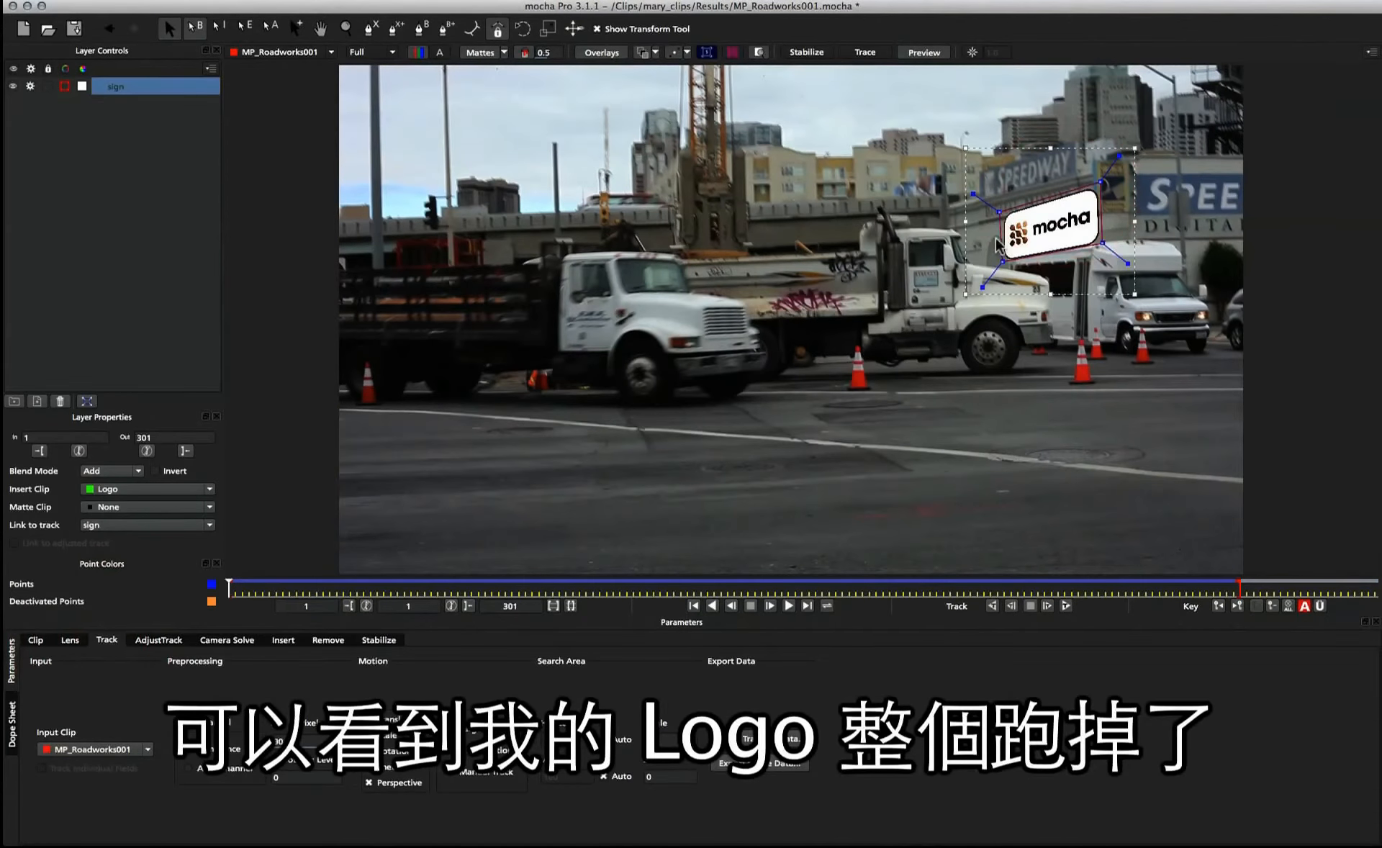
{"action": "left_click", "coordinate": [707, 52]}
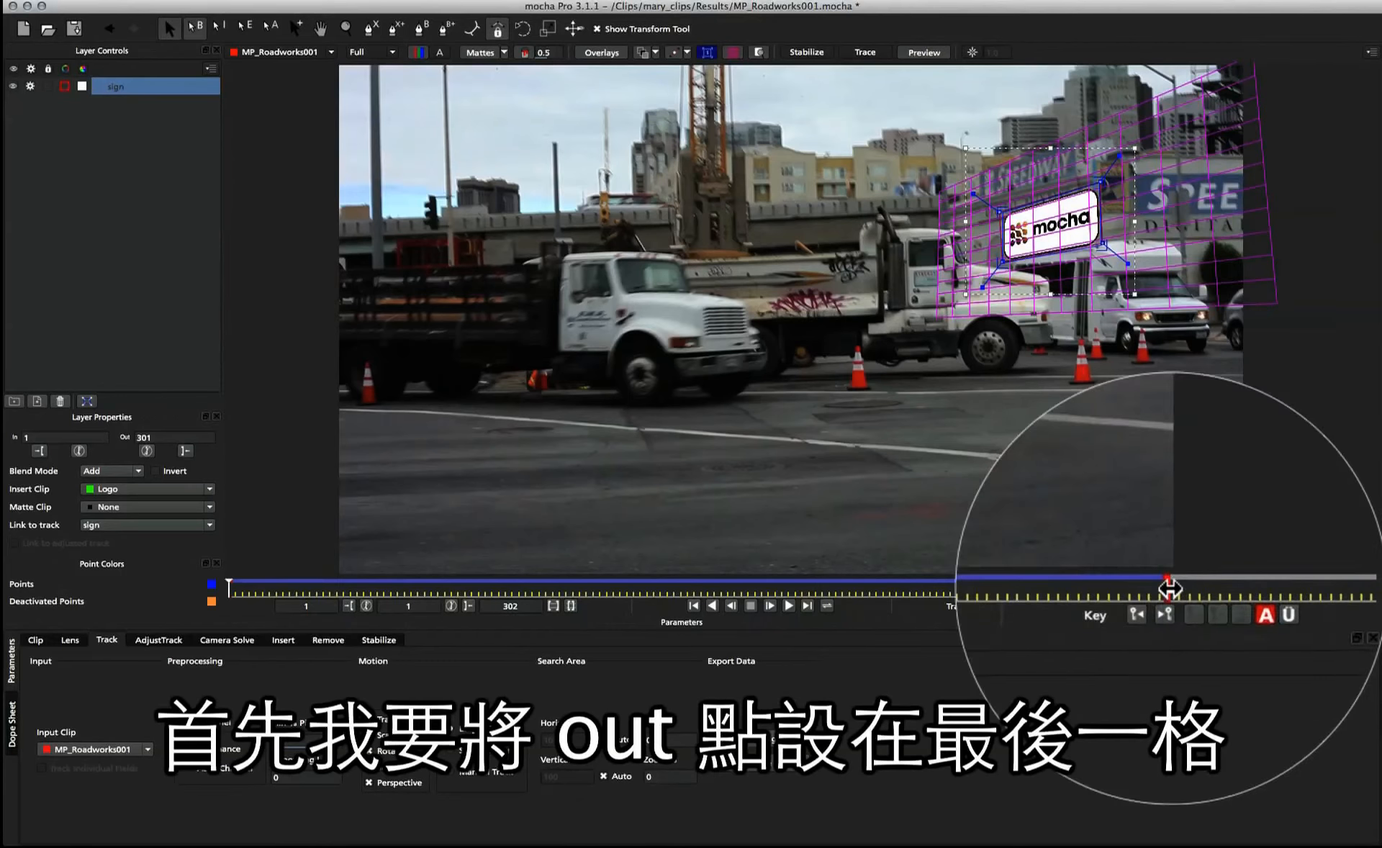
{"action": "left_click_drag", "start_coordinate": [1169, 589], "coordinate": [1373, 587]}
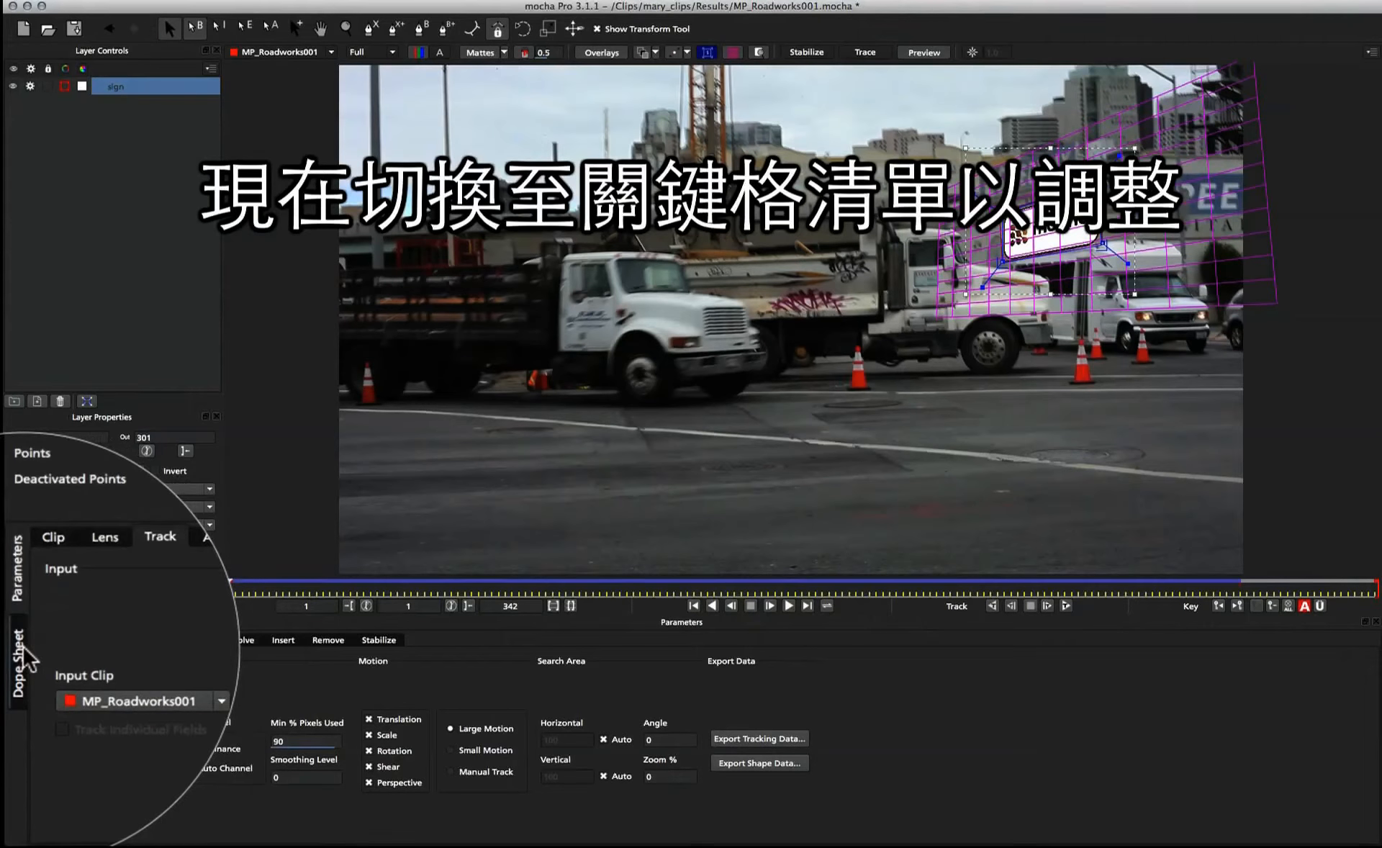
Open the Dope Sheet and expand the sign layer to inspect its Track and Spline 40 keyframes.
{"action": "left_click", "coordinate": [23, 645]}
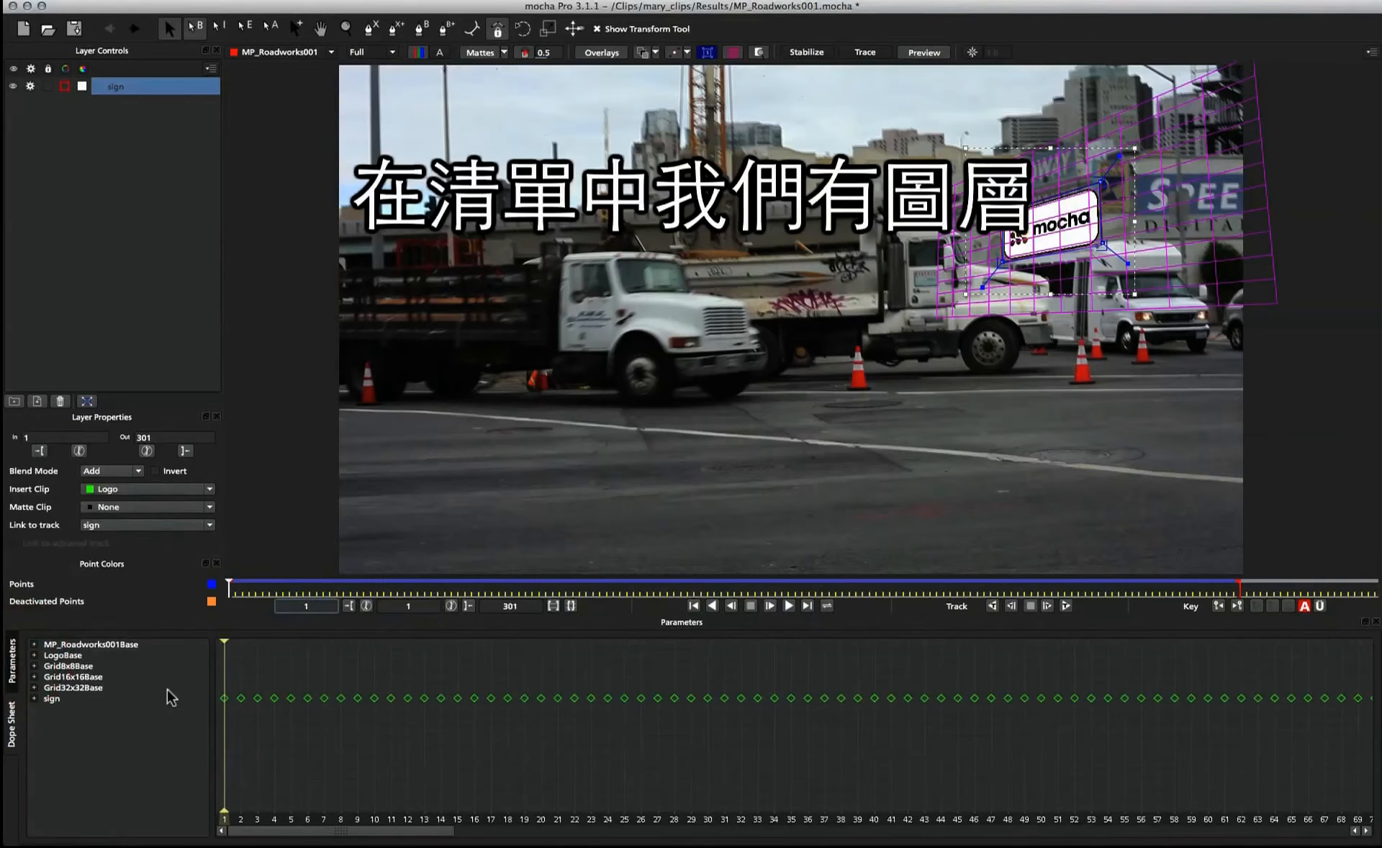
{"action": "left_click", "coordinate": [64, 699]}
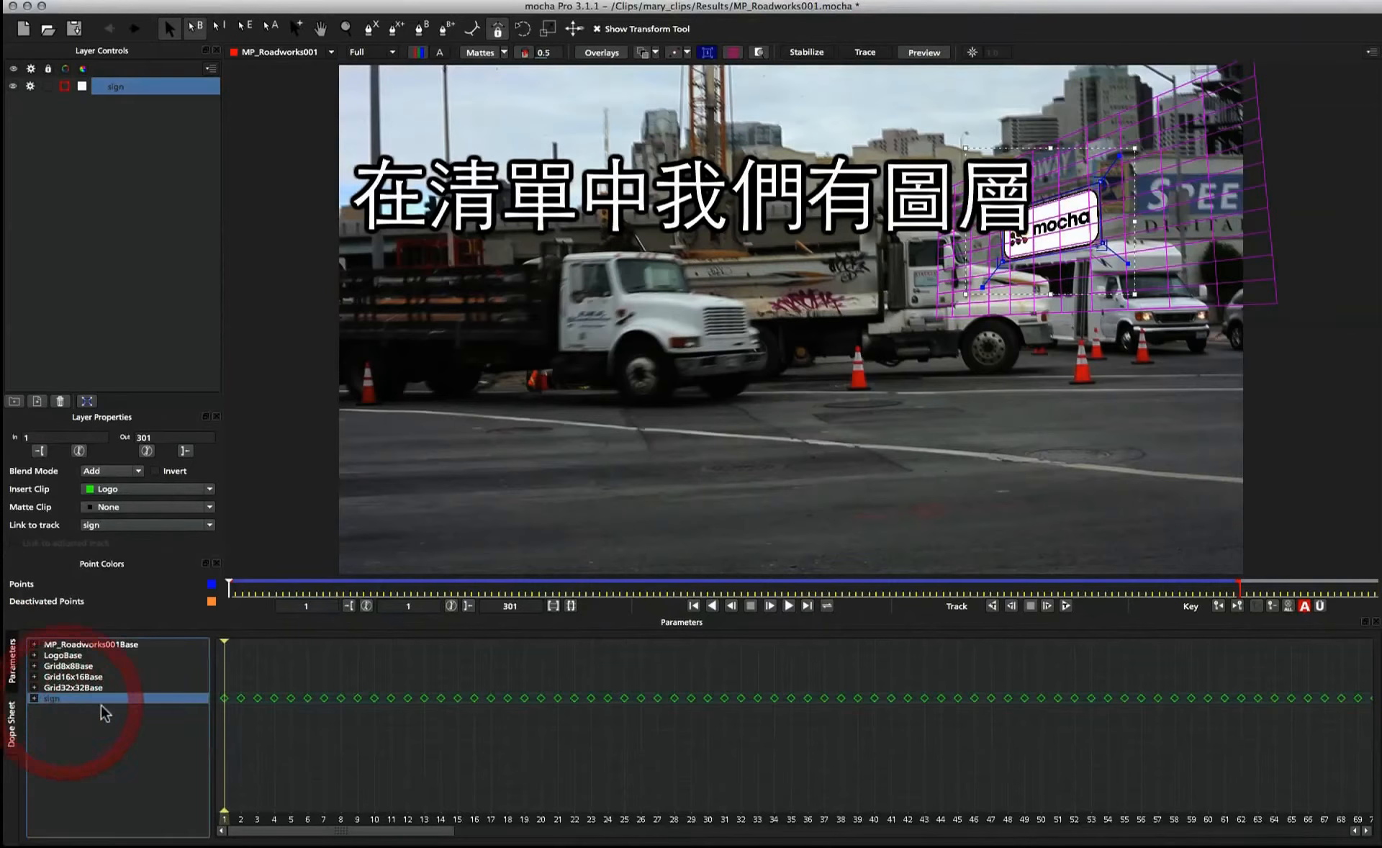
{"action": "left_click", "coordinate": [33, 698]}
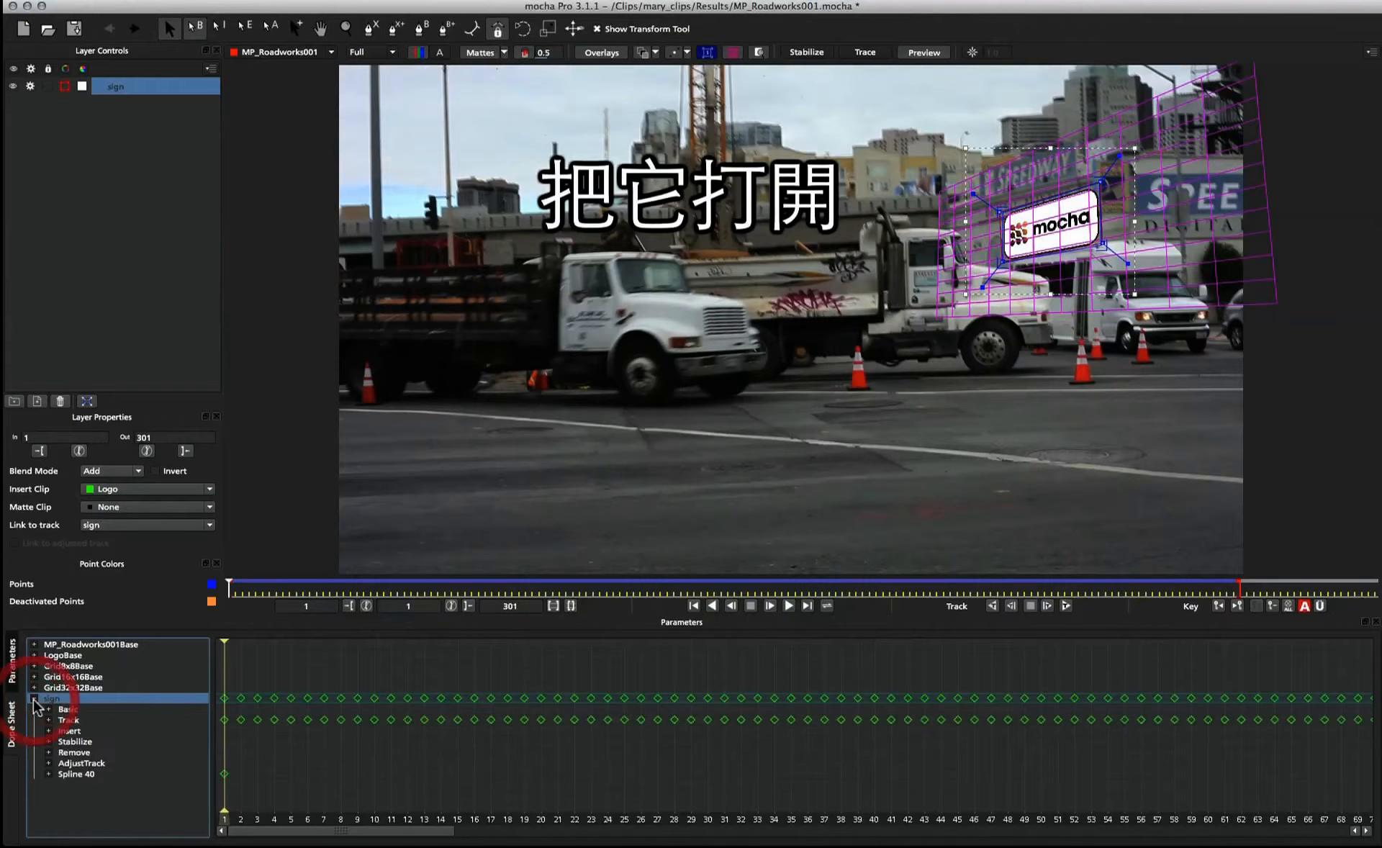
{"action": "left_click", "coordinate": [70, 721]}
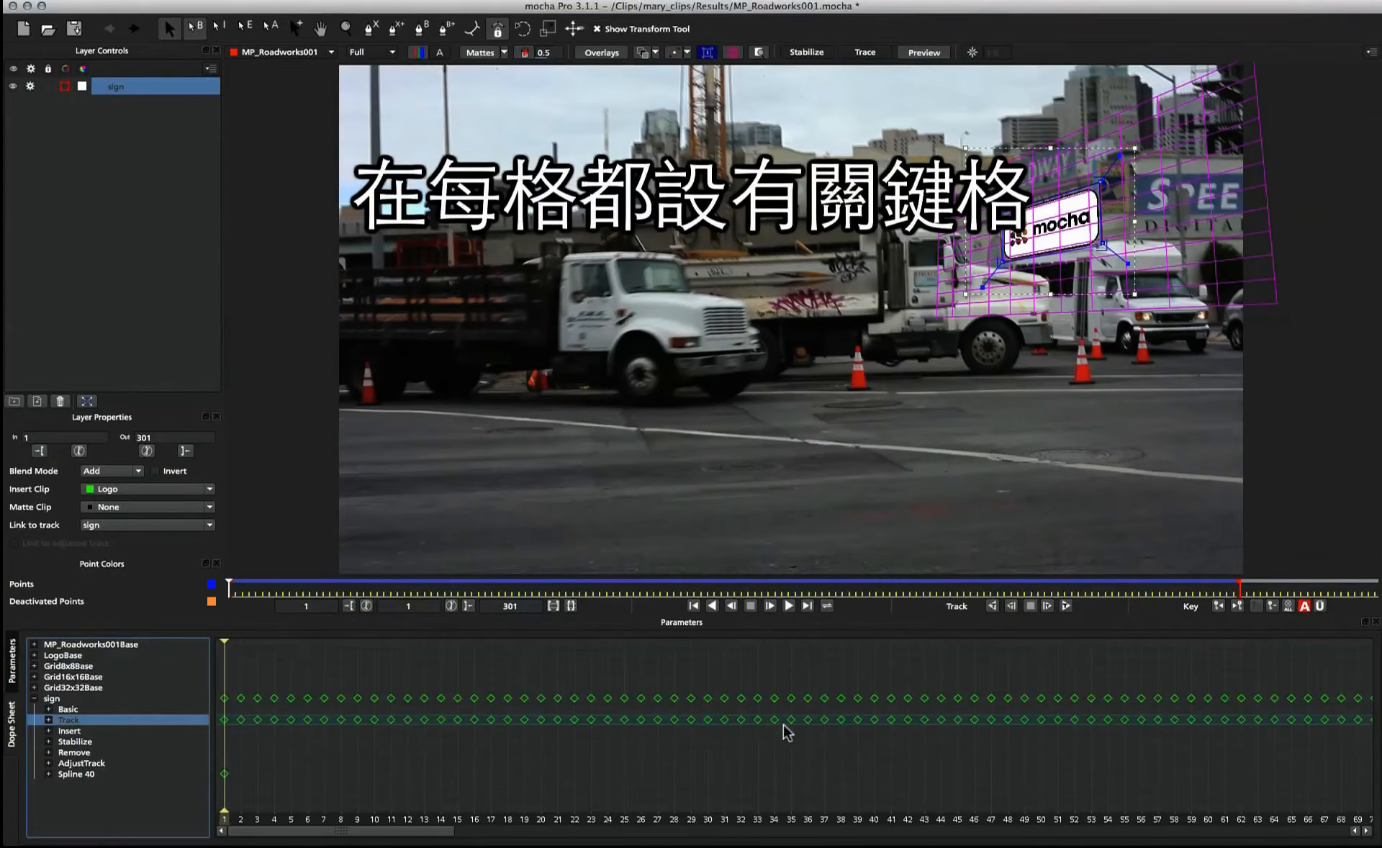
{"action": "left_click", "coordinate": [85, 770]}
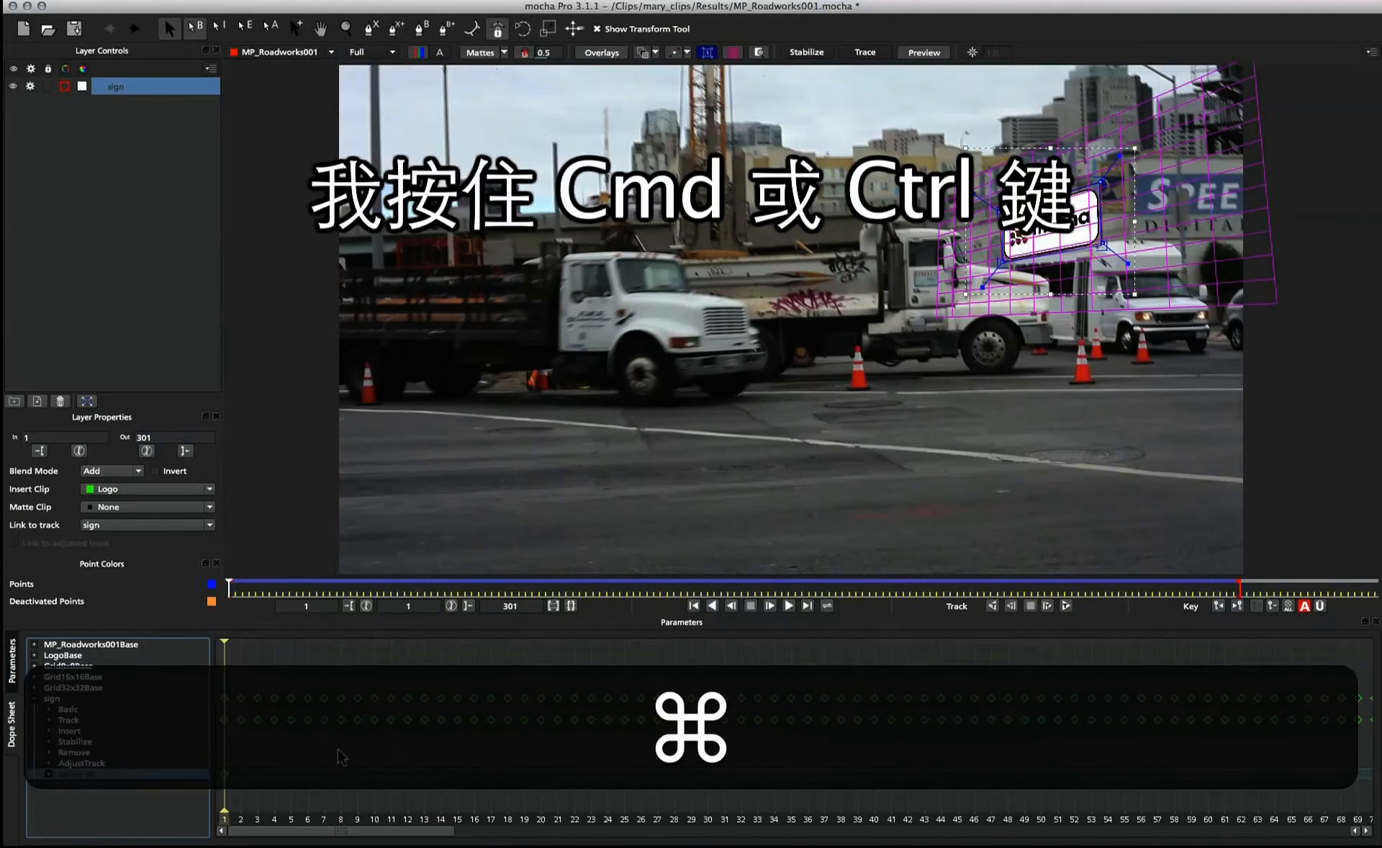
Select all of the sign layer's track and spline keyframes and shift them forward together so they end on the clip's last frame.
{"action": "scroll", "coordinate": [339, 748], "scroll_direction": "down", "scroll_amount": 5}
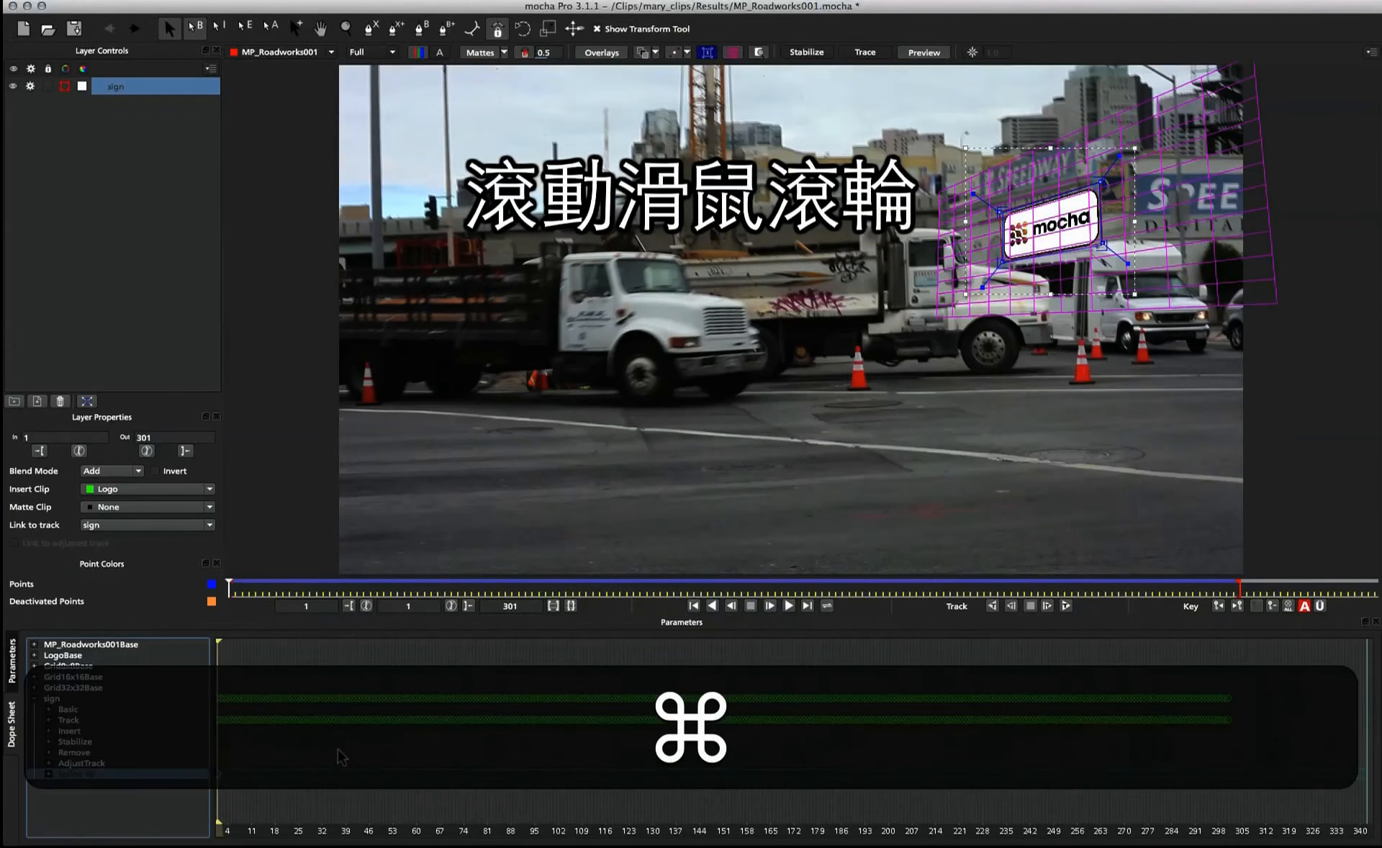
{"action": "scroll", "coordinate": [338, 749], "scroll_direction": "down", "scroll_amount": 4}
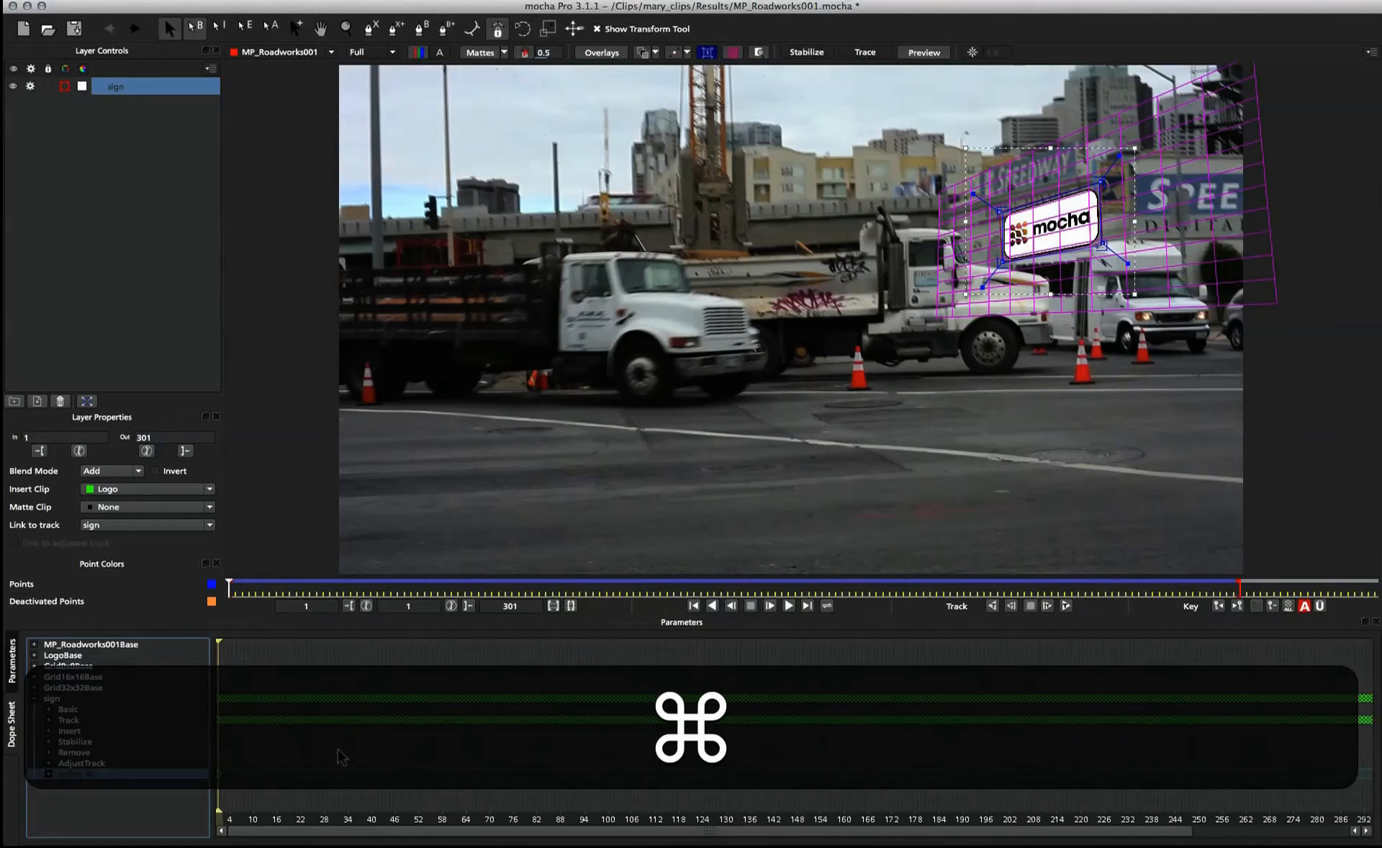
{"action": "scroll", "coordinate": [336, 749], "scroll_direction": "down", "scroll_amount": 1}
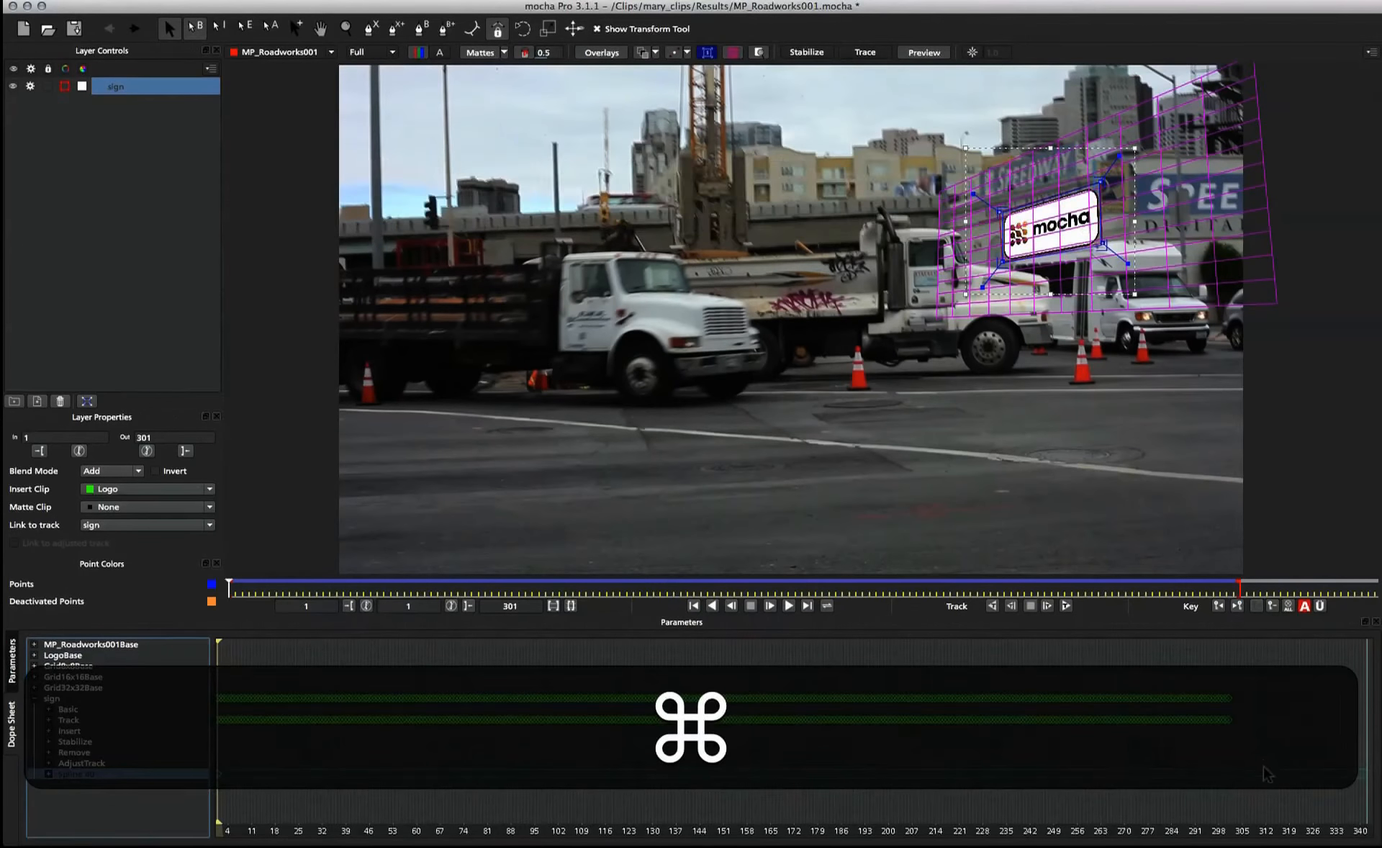
{"action": "left_click_drag", "start_coordinate": [1262, 795], "coordinate": [210, 710]}
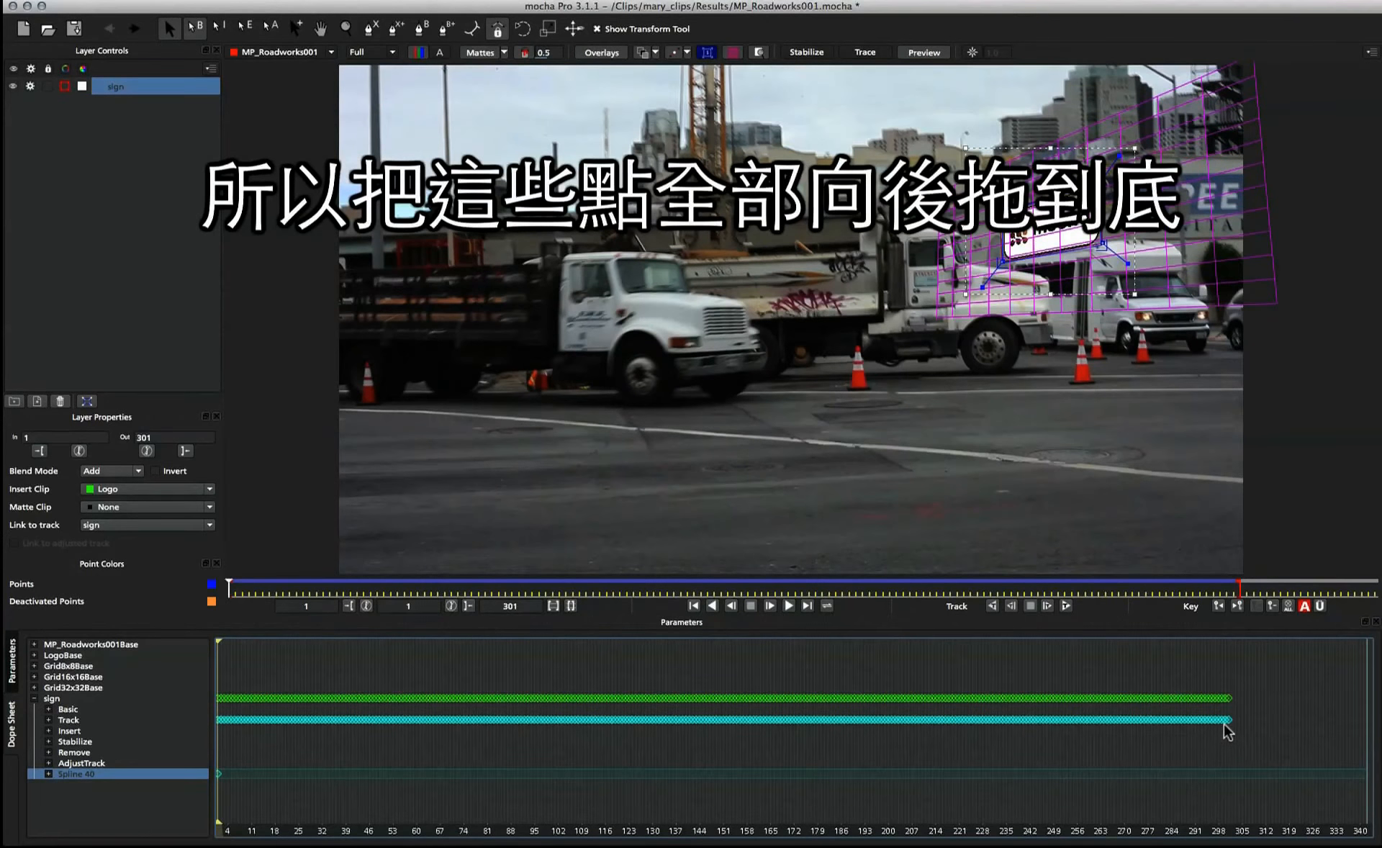
{"action": "left_click_drag", "start_coordinate": [1223, 722], "coordinate": [1365, 730]}
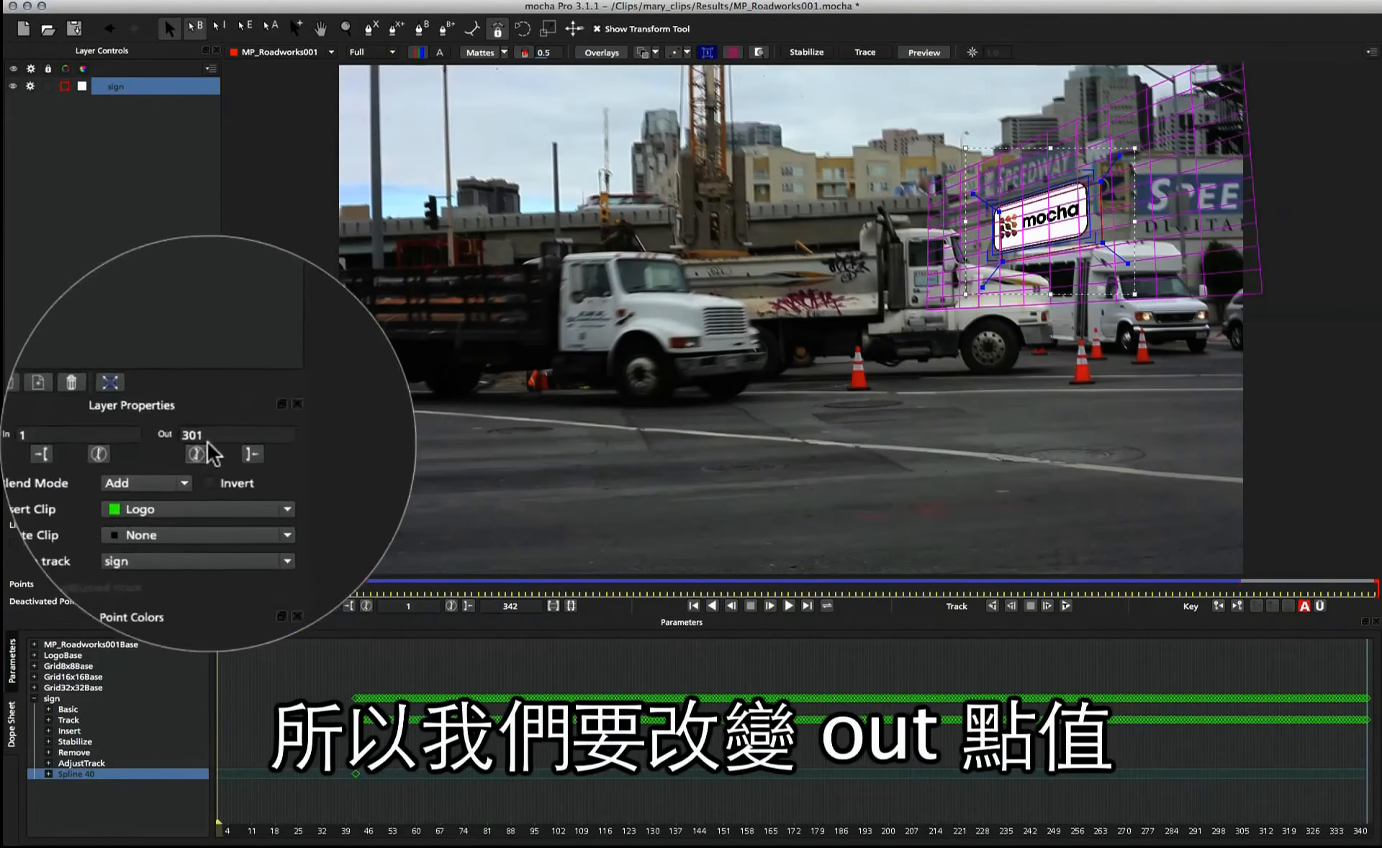
Extend the sign layer's out point to the clip's last frame, 342.
{"action": "left_click", "coordinate": [156, 437]}
{"action": "double_click", "coordinate": [156, 437]}
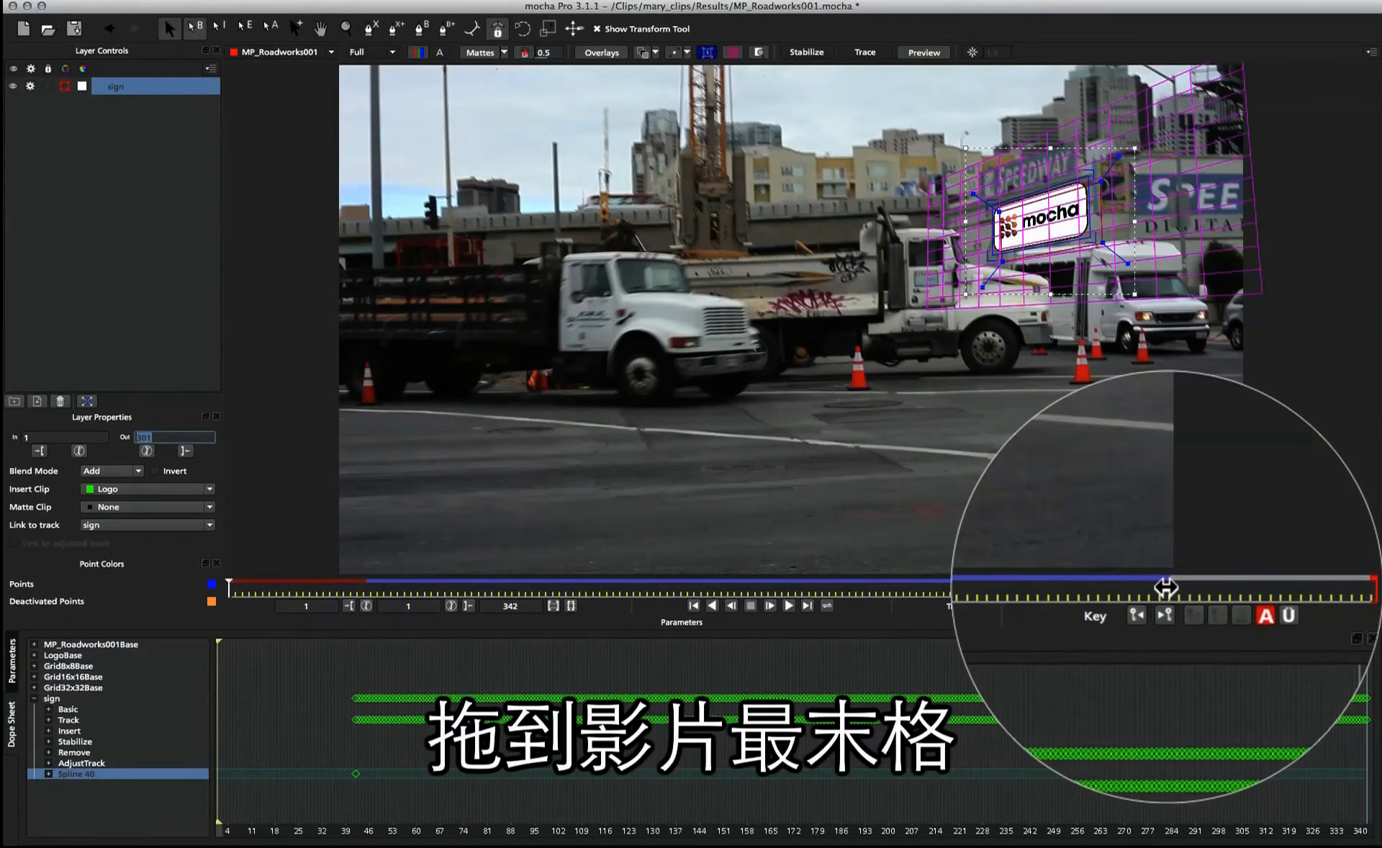
{"action": "left_click_drag", "start_coordinate": [1169, 588], "coordinate": [1375, 588]}
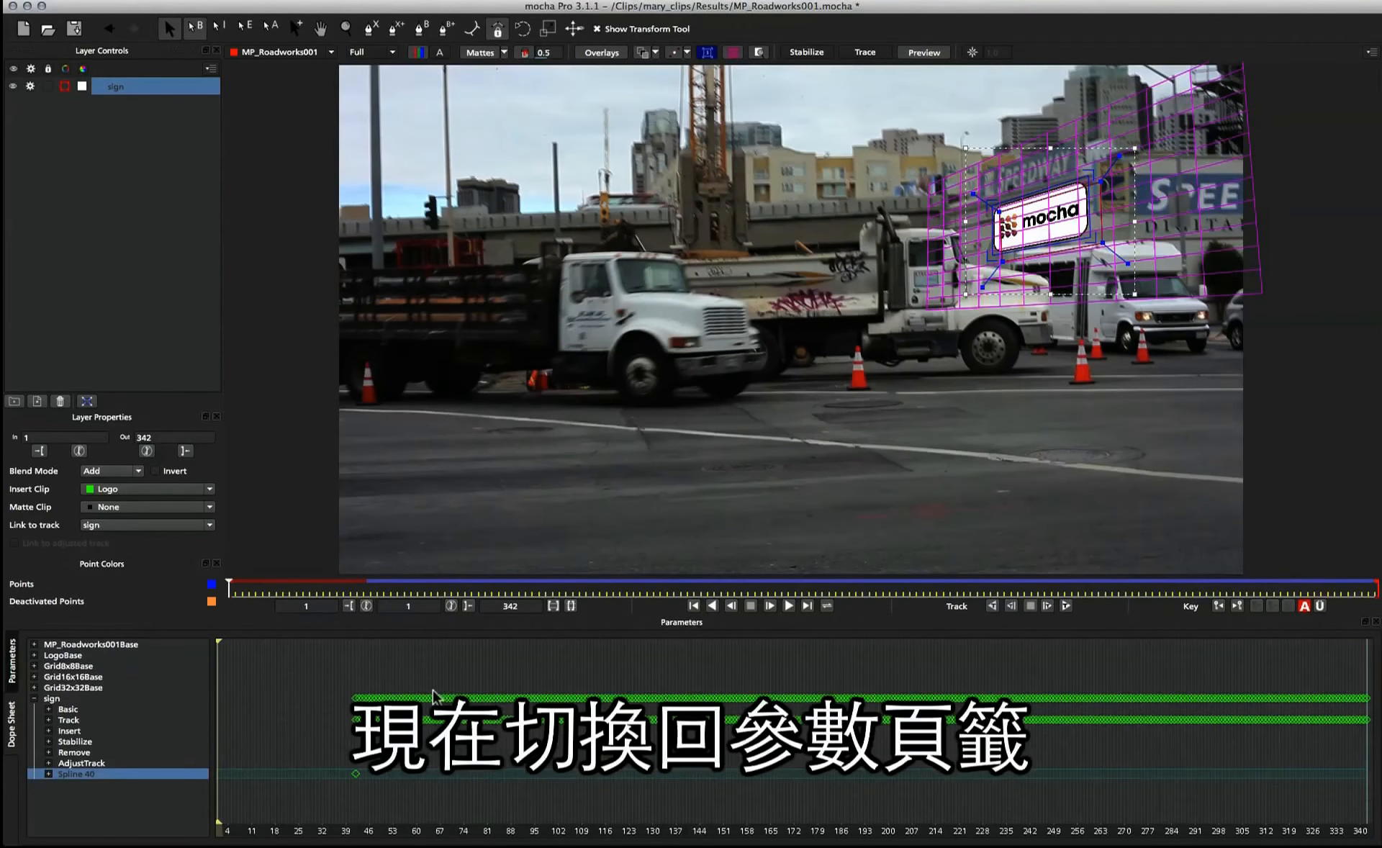
Return to the track parameters, go to frame 42, and realign the sign layer's planar surface with the sign.
{"action": "left_click", "coordinate": [13, 673]}
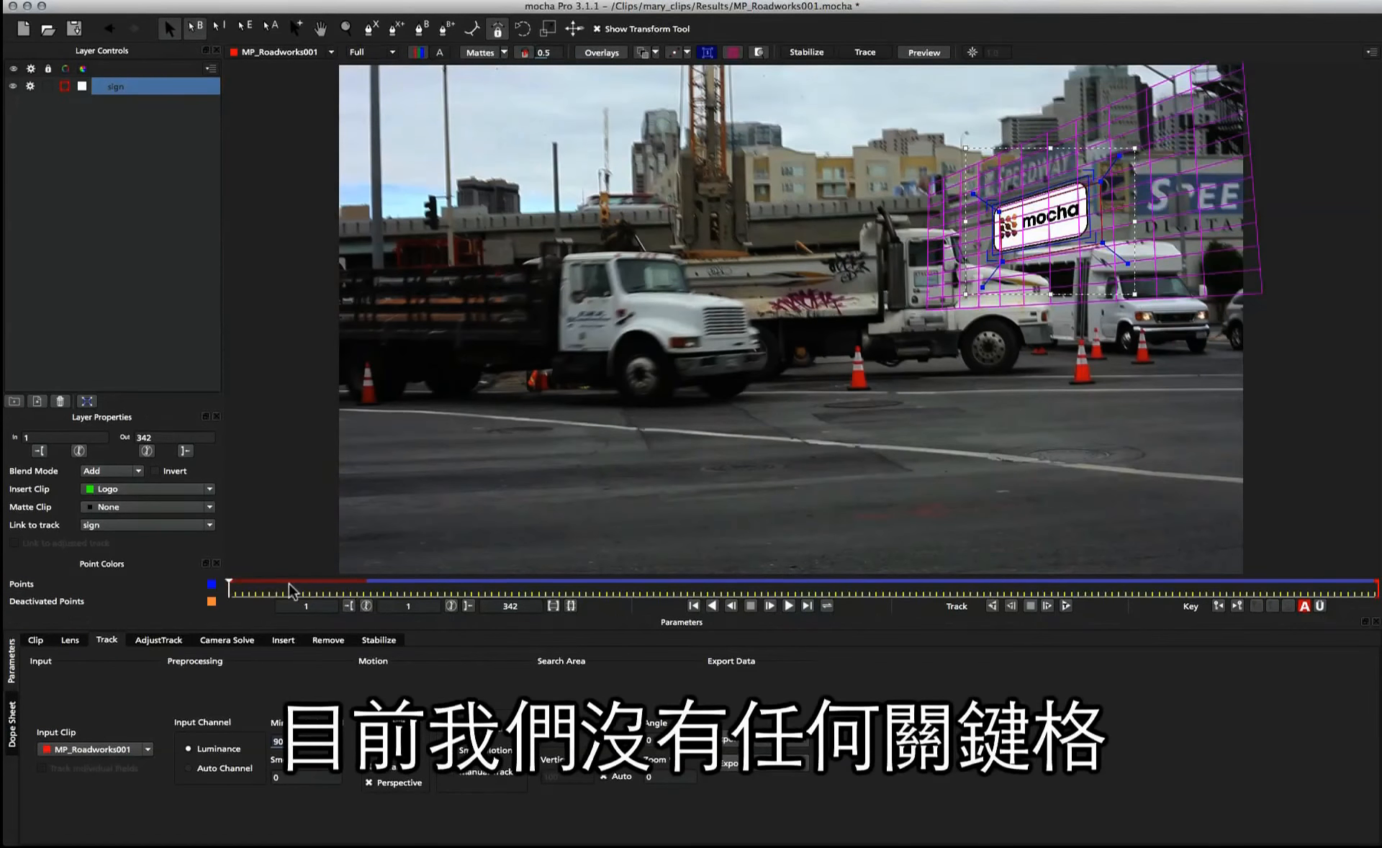
{"action": "left_click_drag", "start_coordinate": [229, 589], "coordinate": [365, 598]}
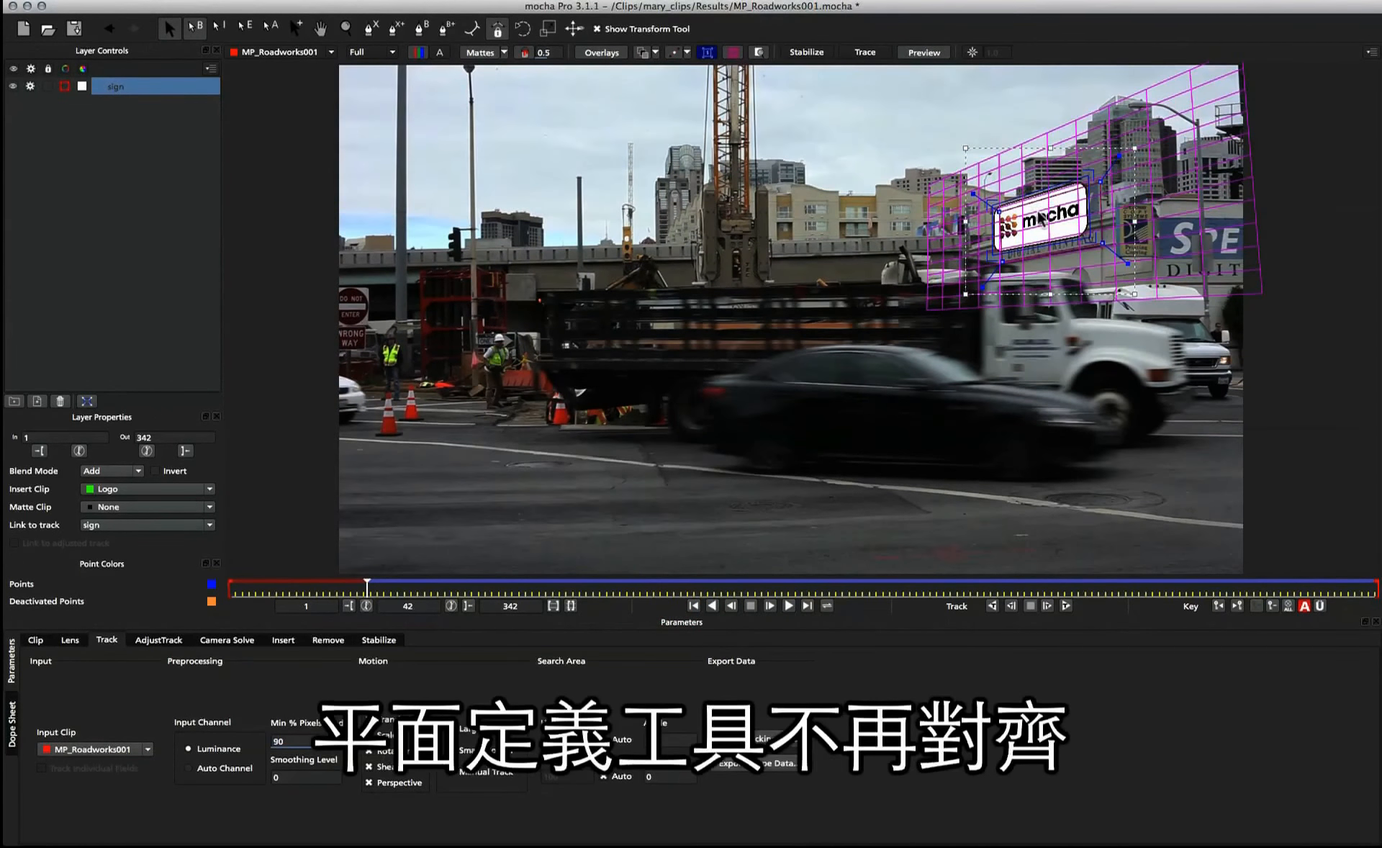
{"action": "left_click_drag", "start_coordinate": [1090, 218], "coordinate": [1101, 219]}
{"action": "left_click_drag", "start_coordinate": [994, 231], "coordinate": [1030, 253]}
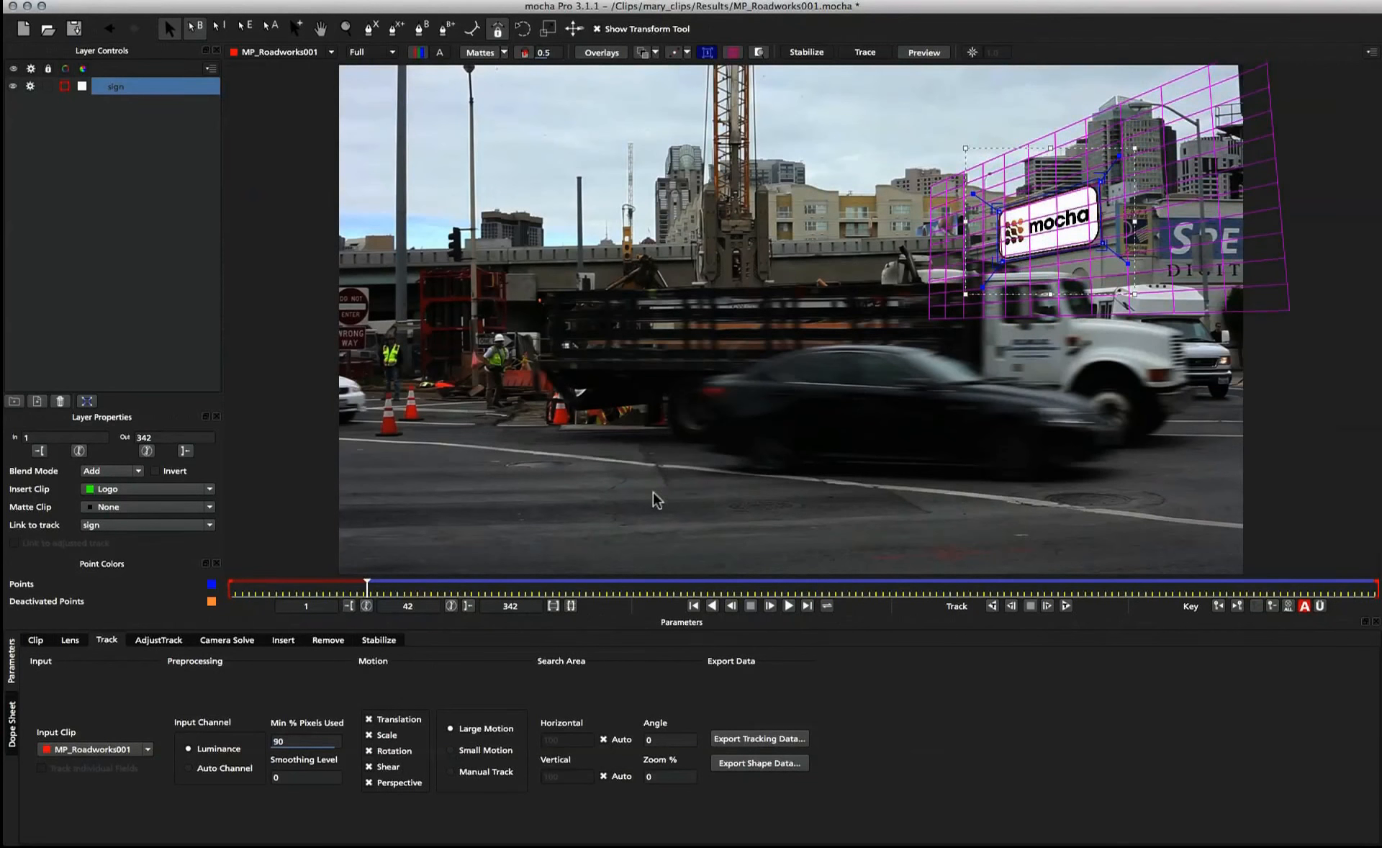
Track the sign layer backwards from frame 42 to cover the untracked frames at the clip's start.
{"action": "mouse_move", "coordinate": [368, 585]}
{"action": "left_mouse_down"}
{"action": "mouse_move", "coordinate": [1353, 585]}
{"action": "mouse_move", "coordinate": [410, 622]}
{"action": "mouse_move", "coordinate": [367, 608]}
{"action": "left_mouse_up"}
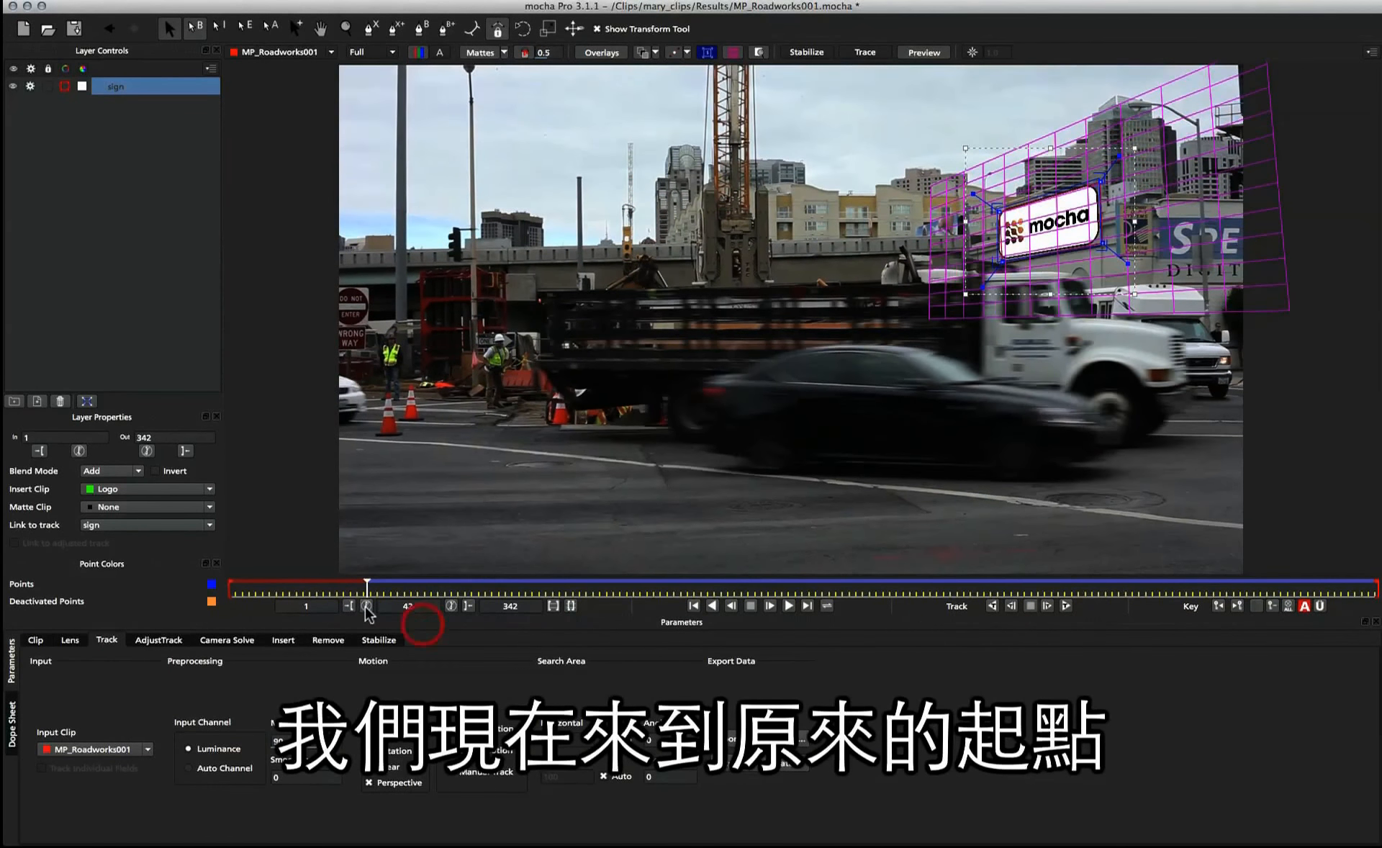
{"action": "left_click", "coordinate": [994, 606]}
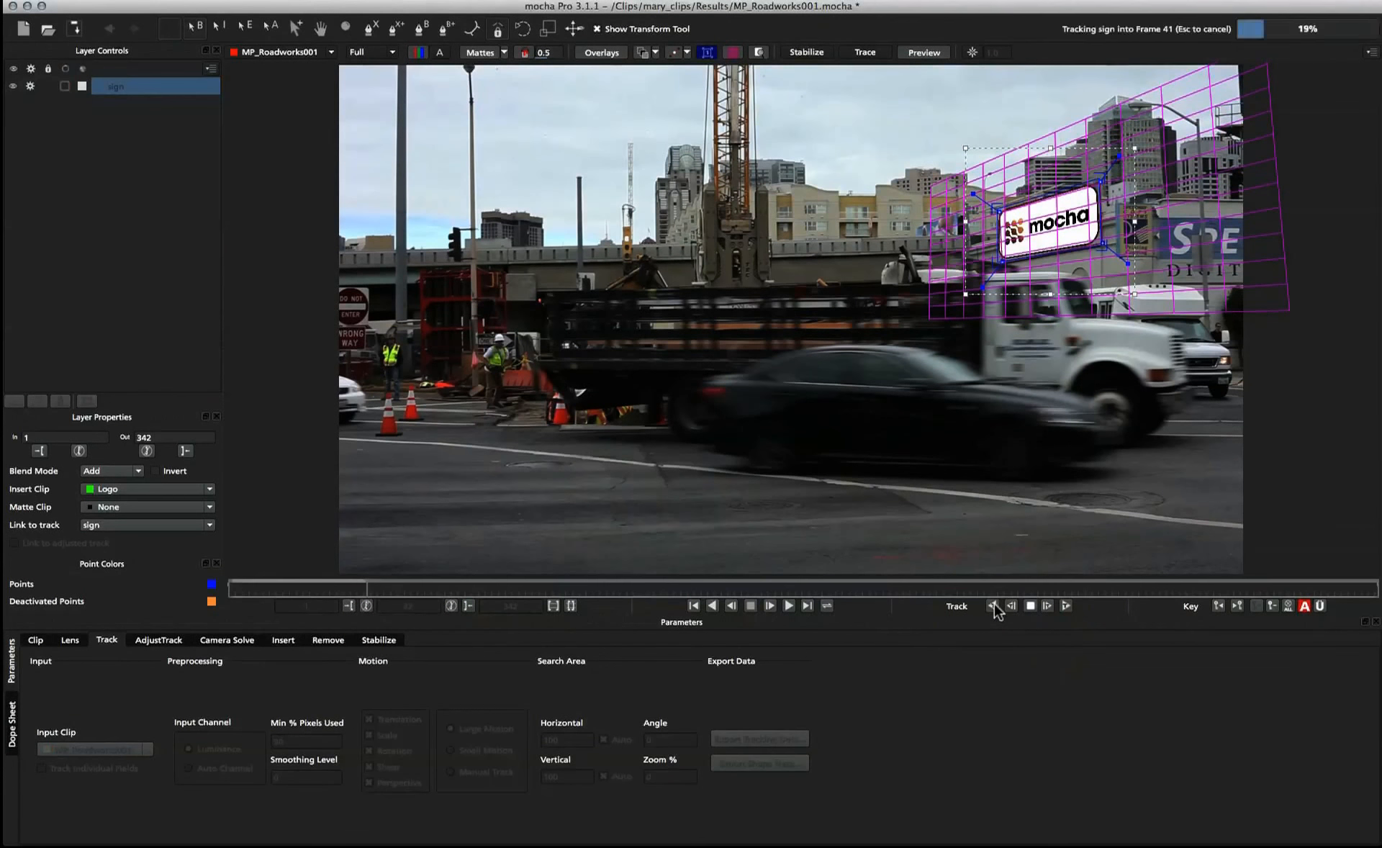